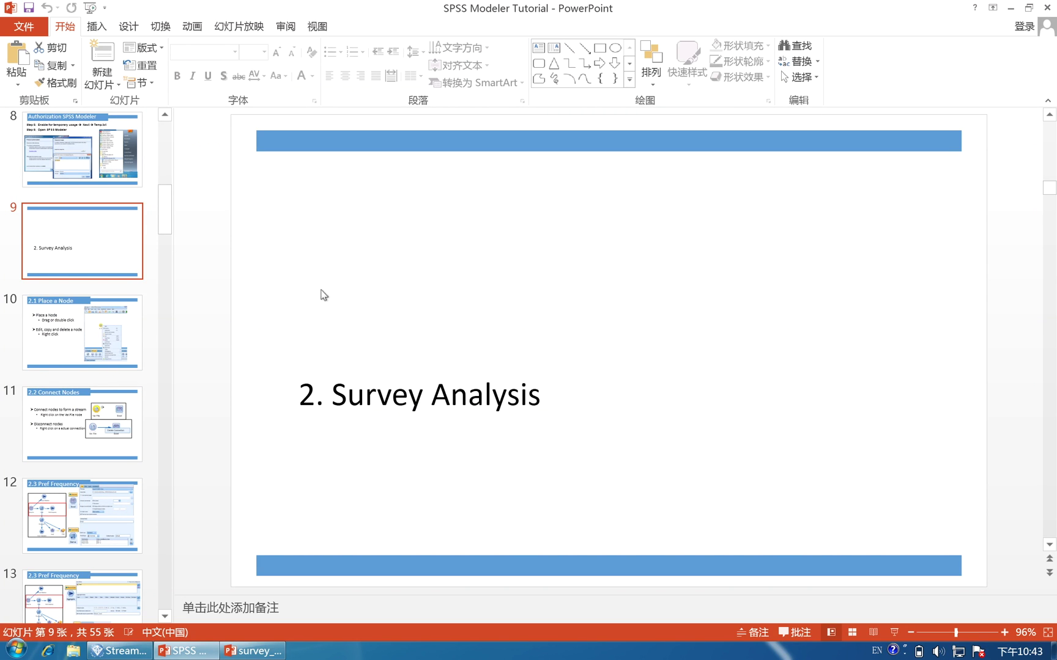
- View the "2.1 Place a Node" slide, switch to SPSS Modeler and place two Var. File source nodes on the empty canvas
click(134, 323)
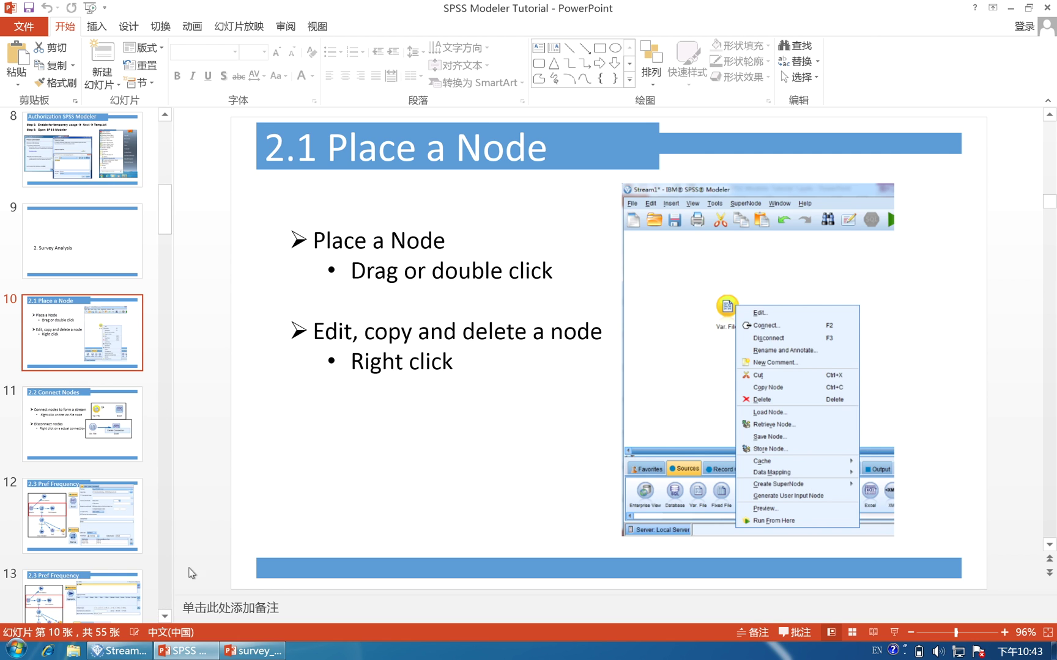
click(135, 652)
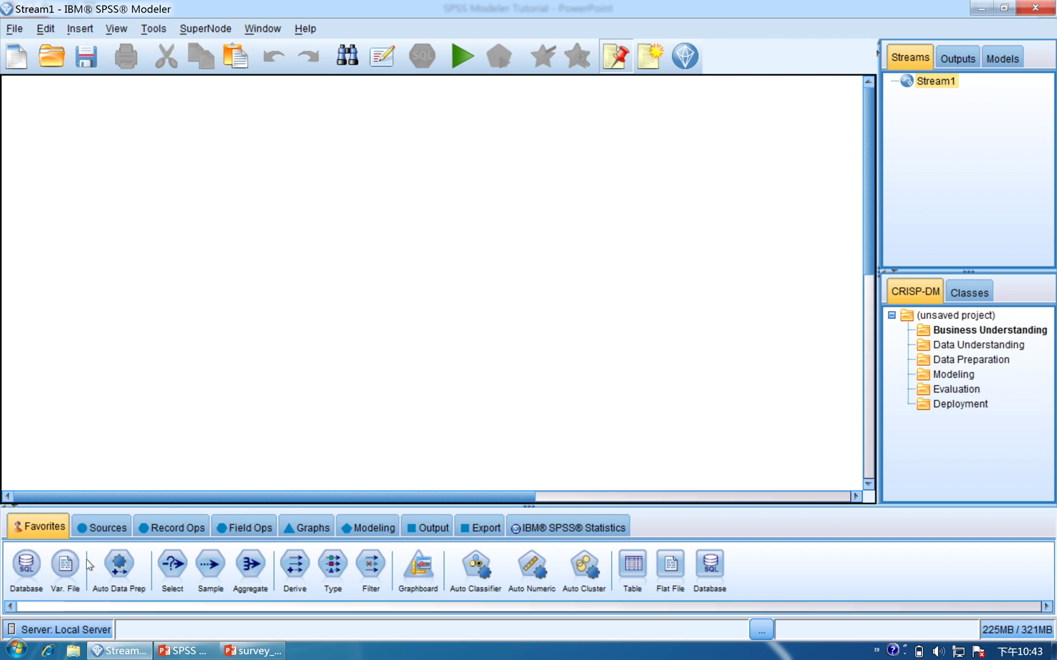
drag(69, 567, 111, 282)
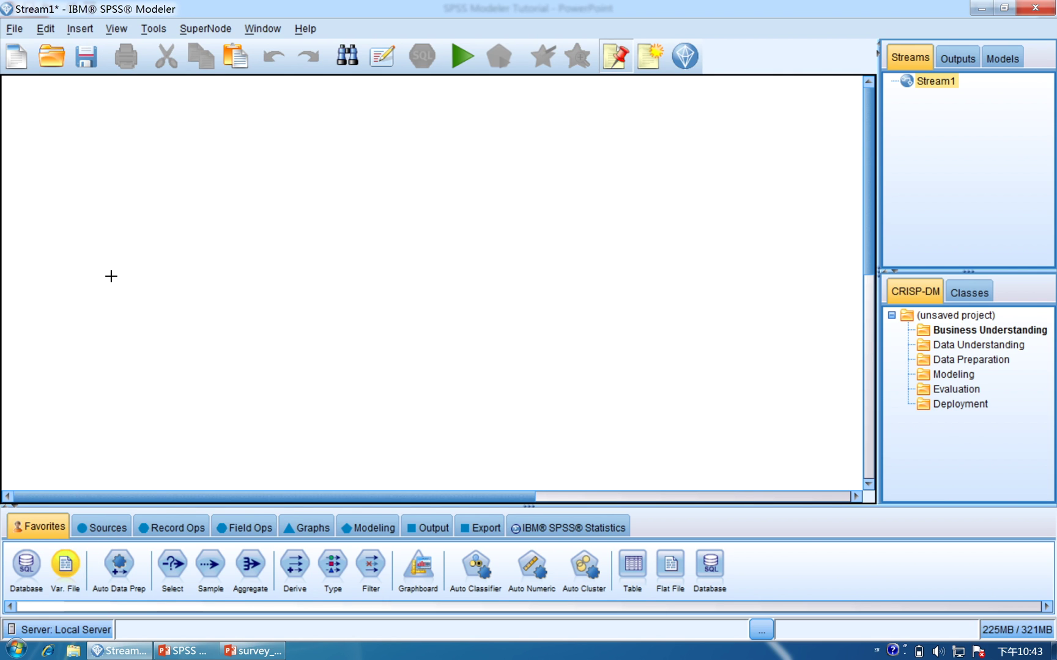
double_click(74, 570)
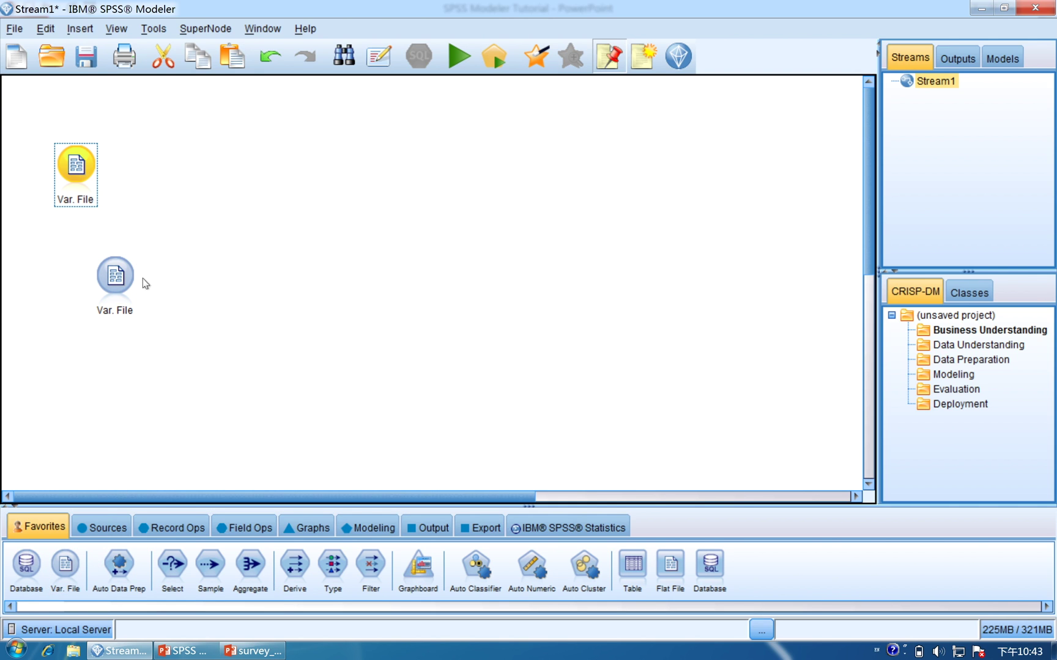
drag(165, 357, 52, 134)
click(216, 281)
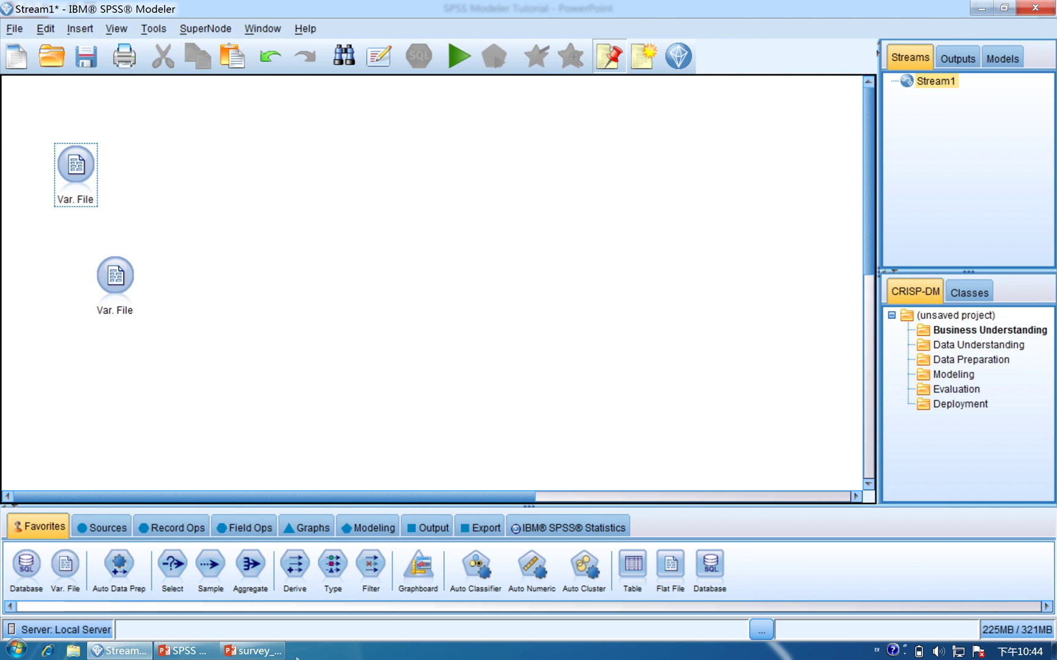
- Revisit the "2.1 Place a Node" slide and examine the editing, copying and deleting commands available for the lower Var. File node
click(207, 652)
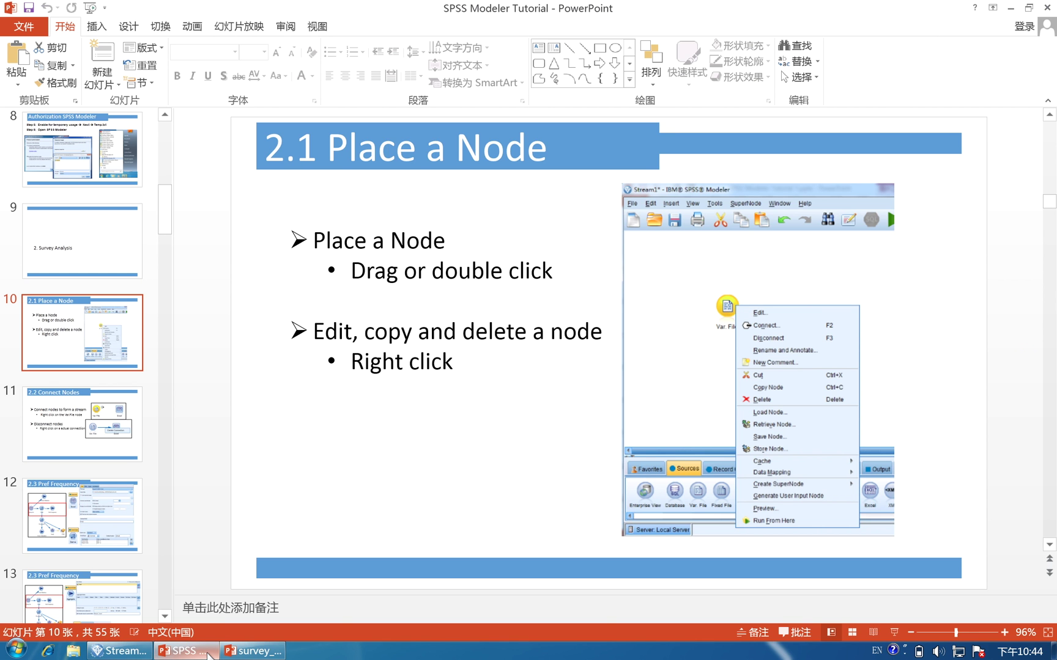
click(140, 653)
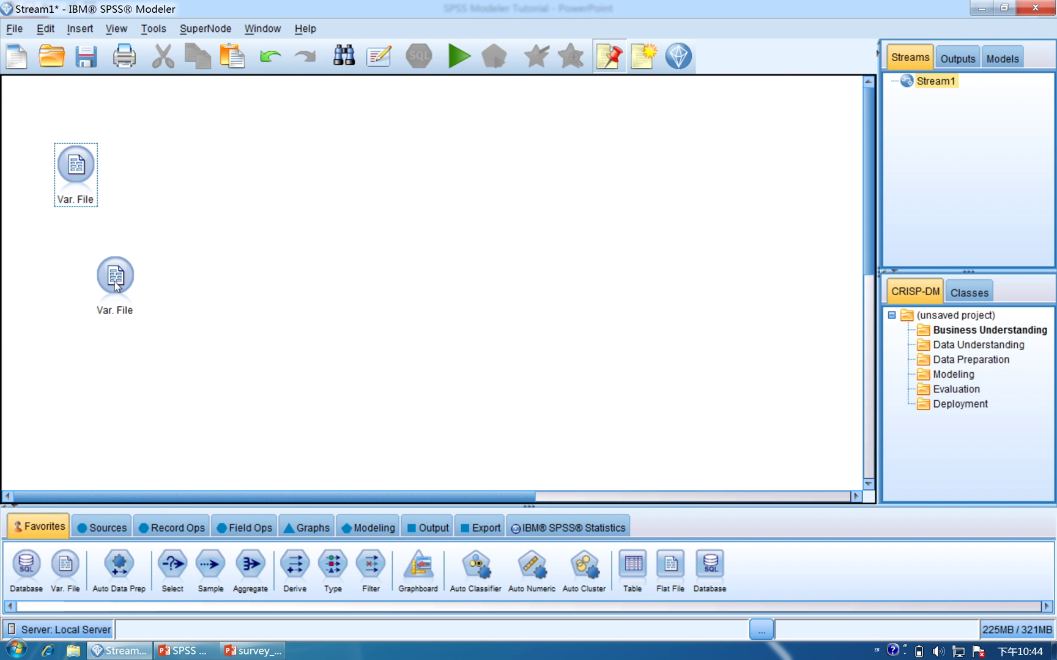
right_click(118, 287)
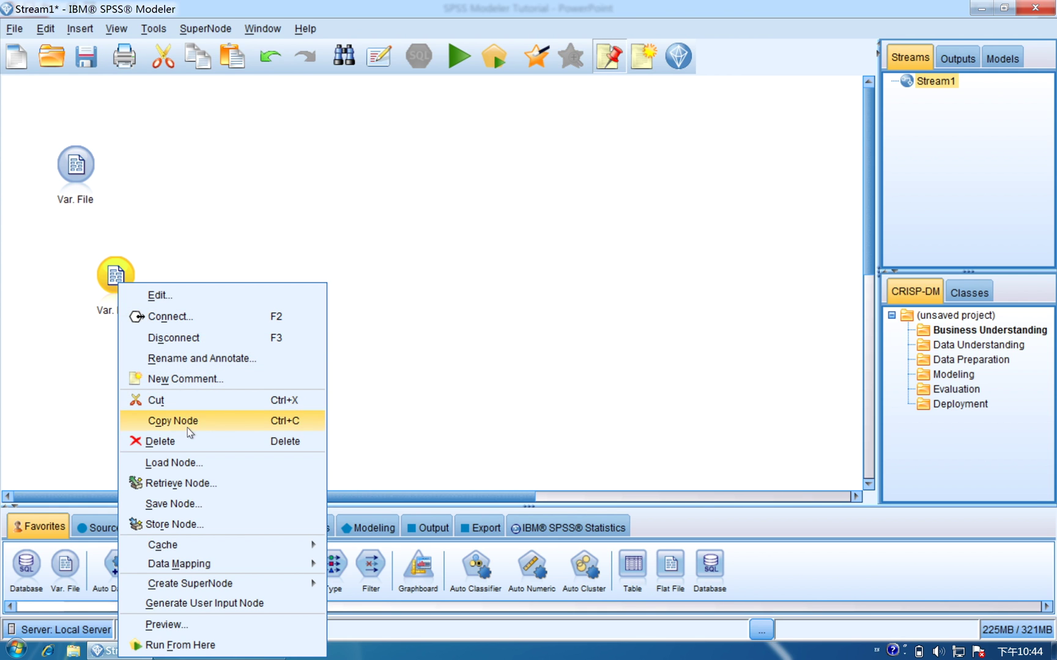
click(394, 449)
- View the "2.2 Connect Nodes" slide, switch back to SPSS Modeler and delete both Var. File nodes from the stream
click(184, 651)
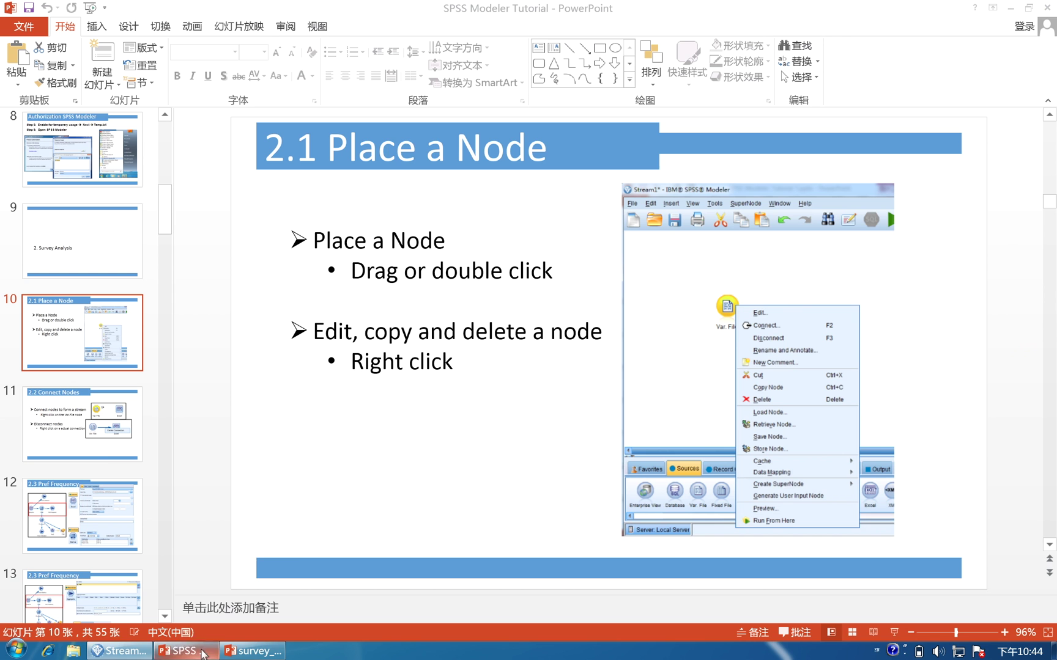
key(Page_Down)
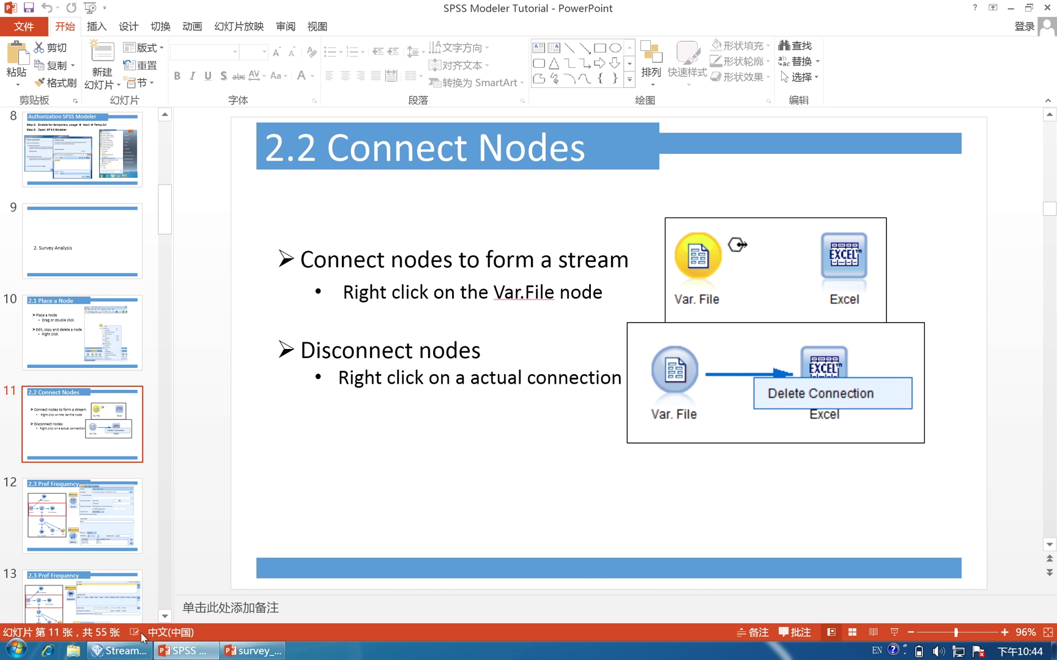
click(138, 652)
drag(176, 345, 56, 132)
right_click(68, 156)
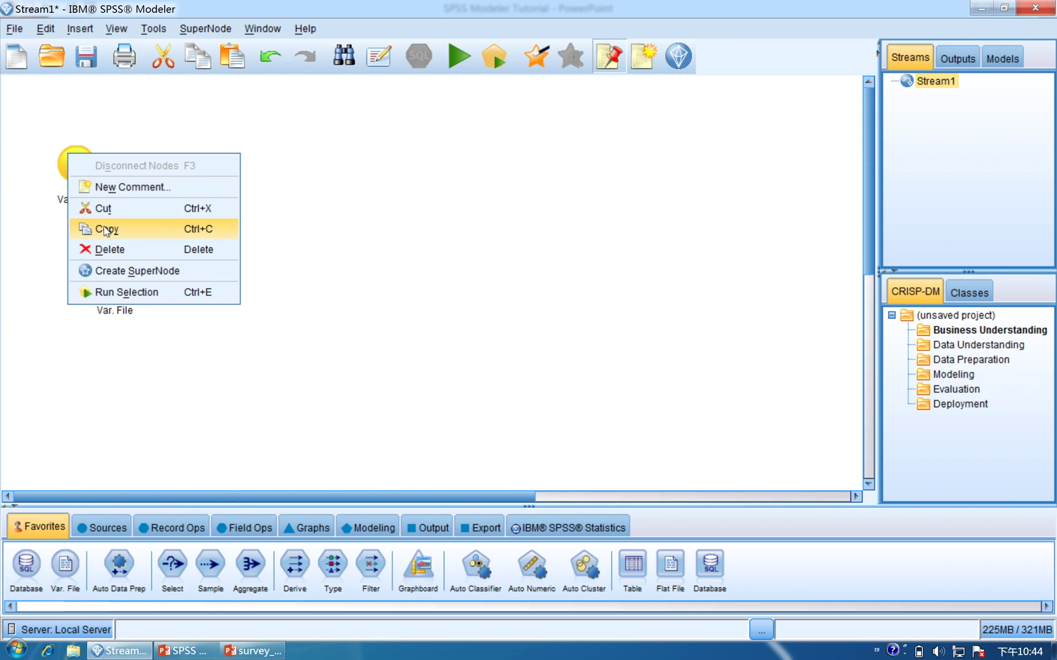
click(113, 254)
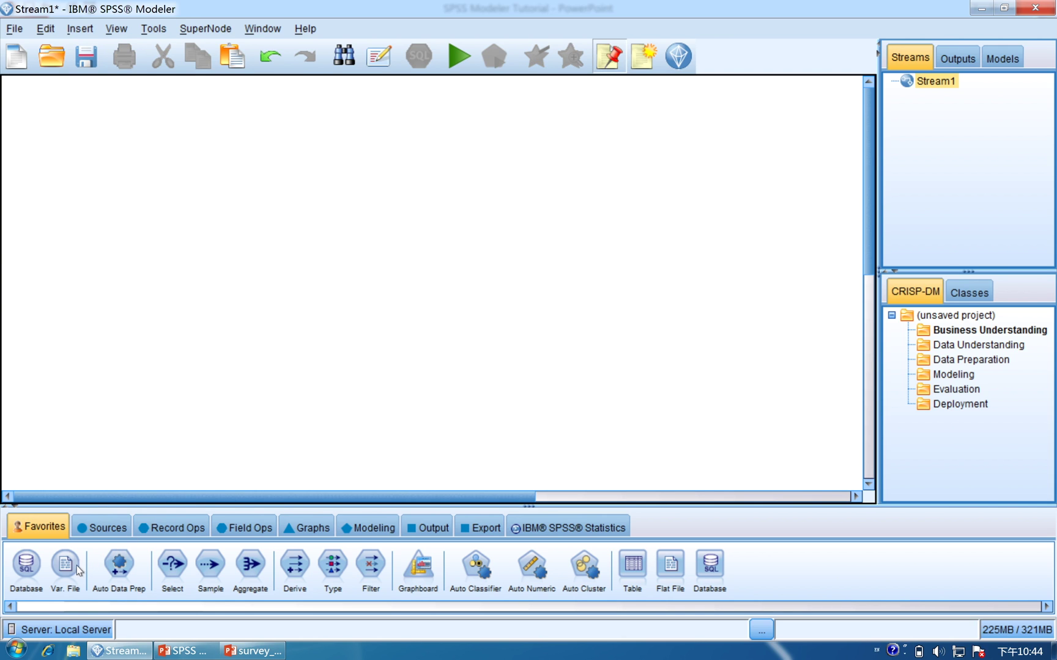
- Place a Var. File source node on the canvas and an Excel export node to its right
drag(72, 569, 177, 286)
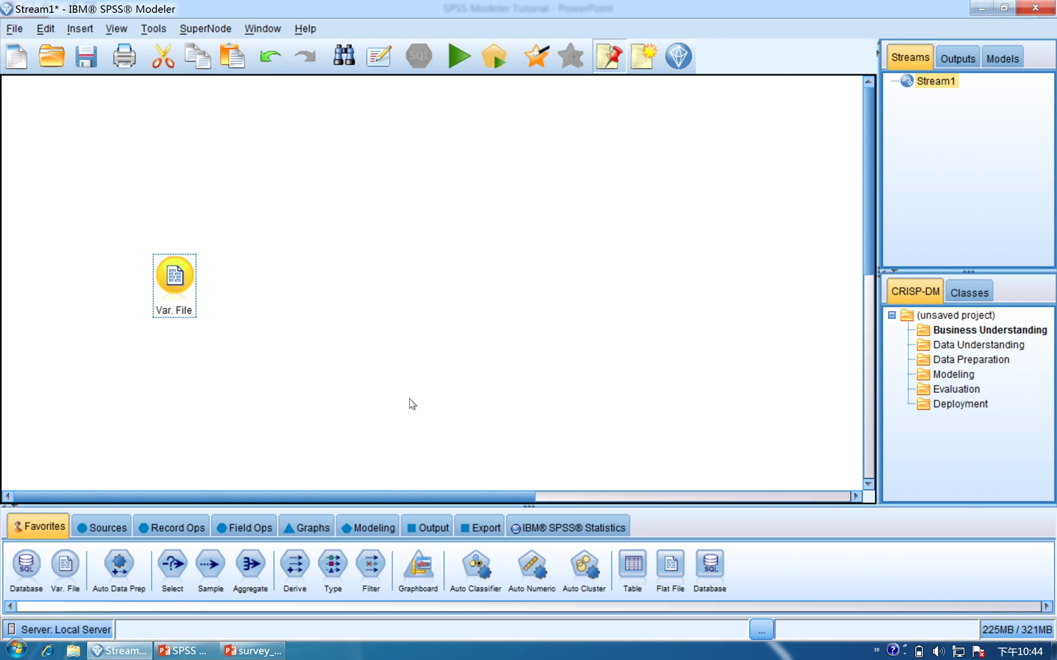
click(468, 529)
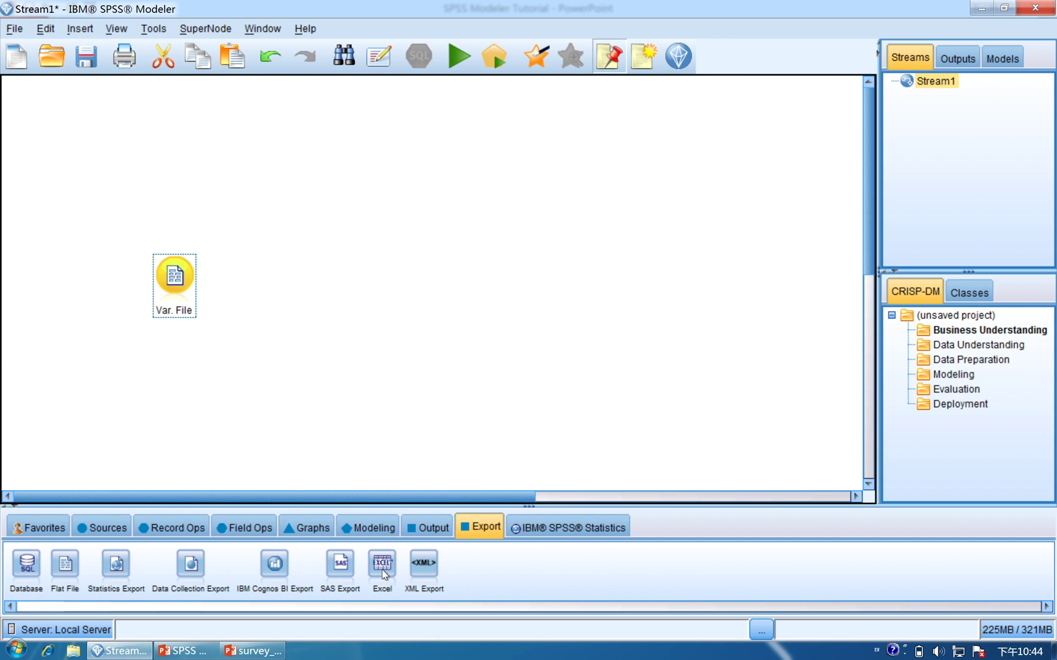
drag(381, 569, 368, 282)
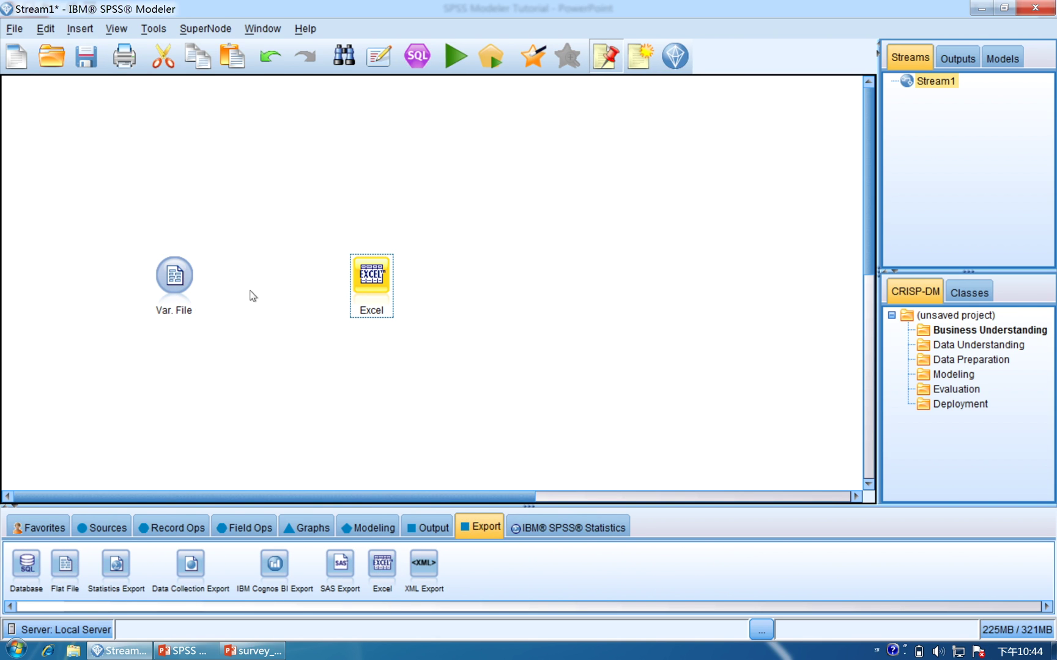
- Connect the Var. File node to the Excel export node and move the Excel node slightly upward
right_click(186, 282)
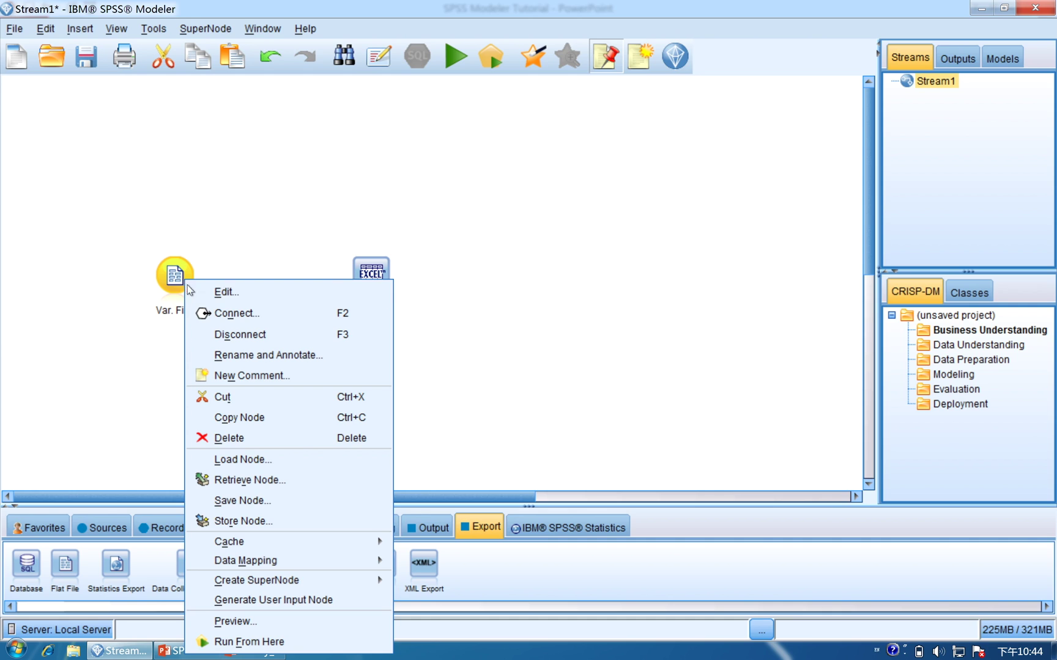
click(232, 313)
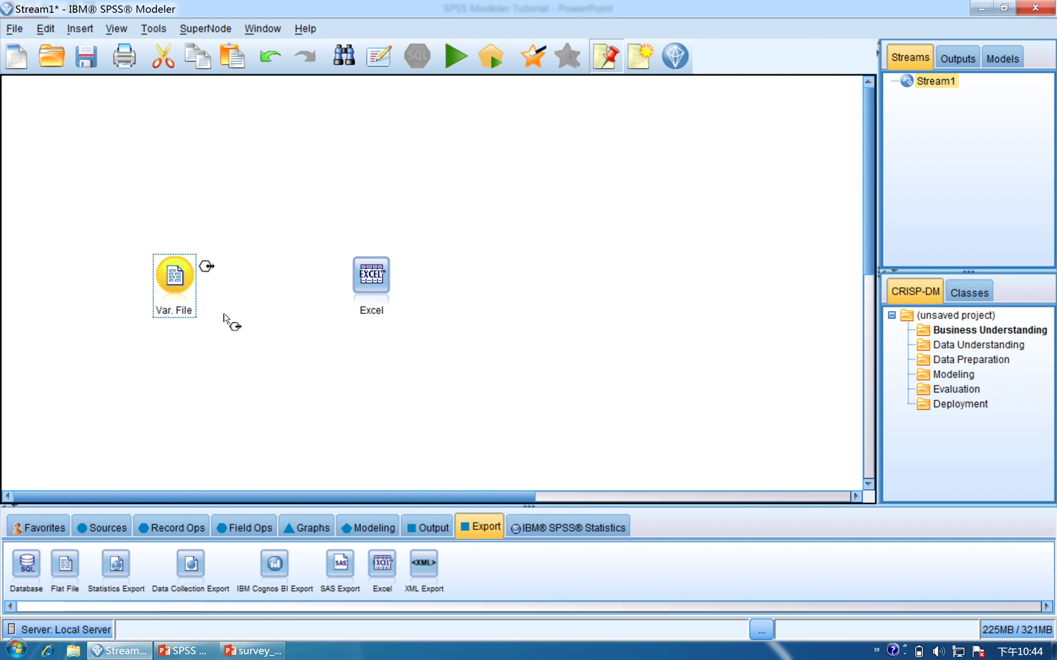
click(364, 278)
drag(364, 278, 358, 234)
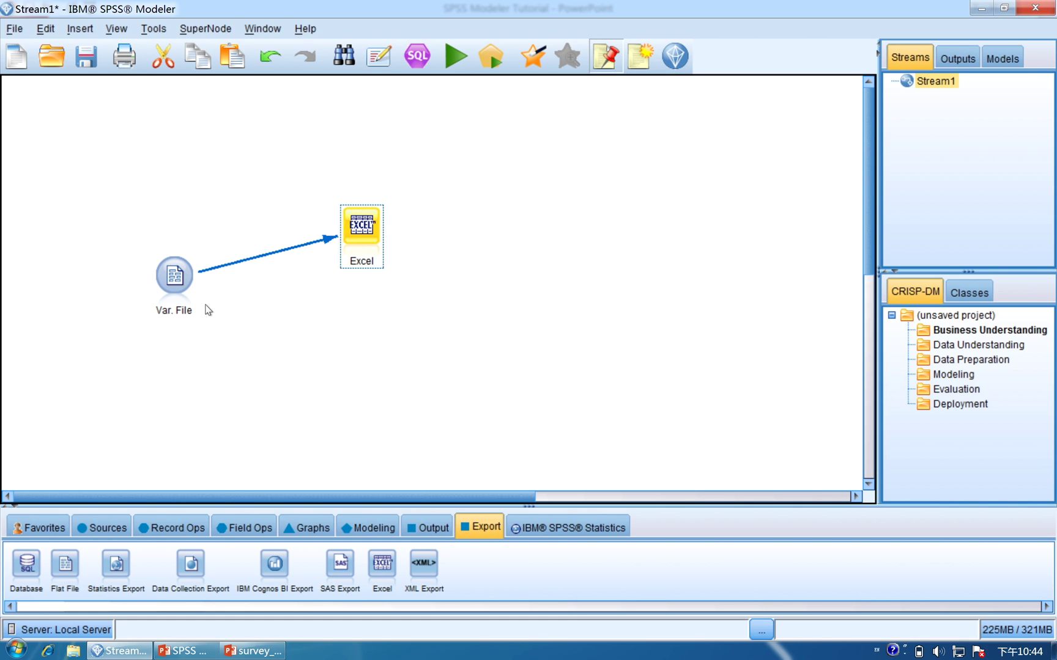
- Add two more Excel export nodes and connect the Var. File node to each of them
click(179, 289)
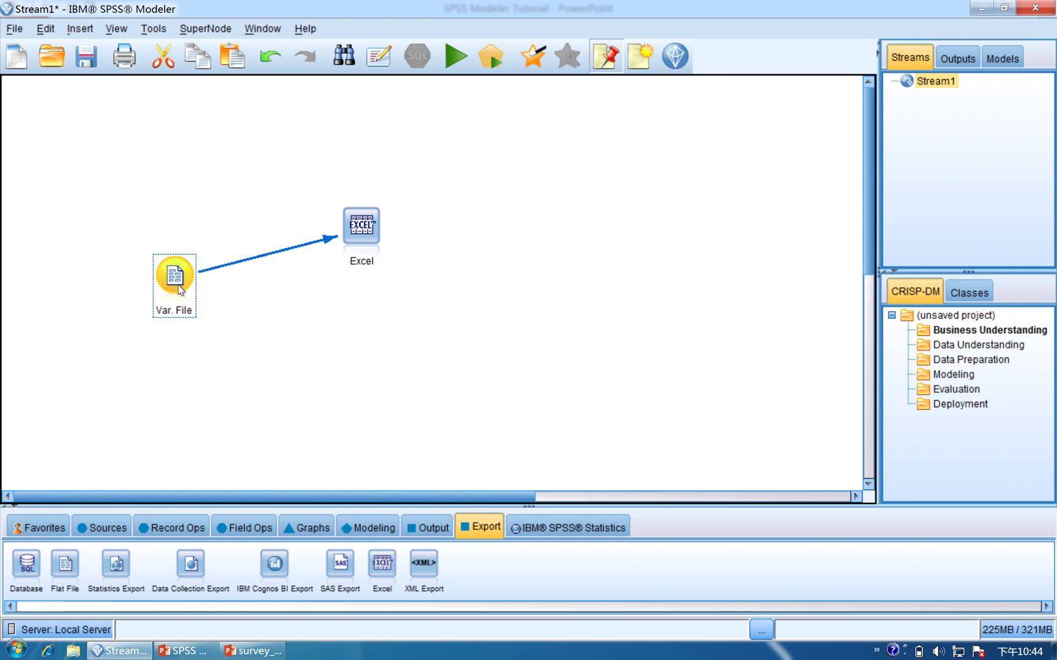
double_click(383, 566)
drag(243, 288, 353, 298)
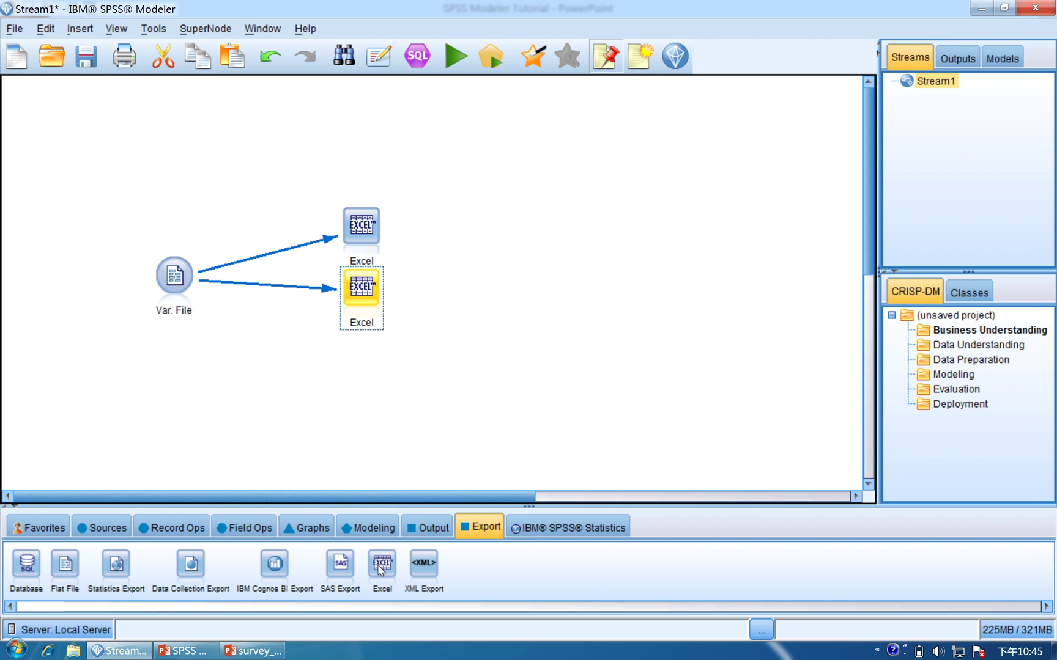
drag(379, 568, 300, 371)
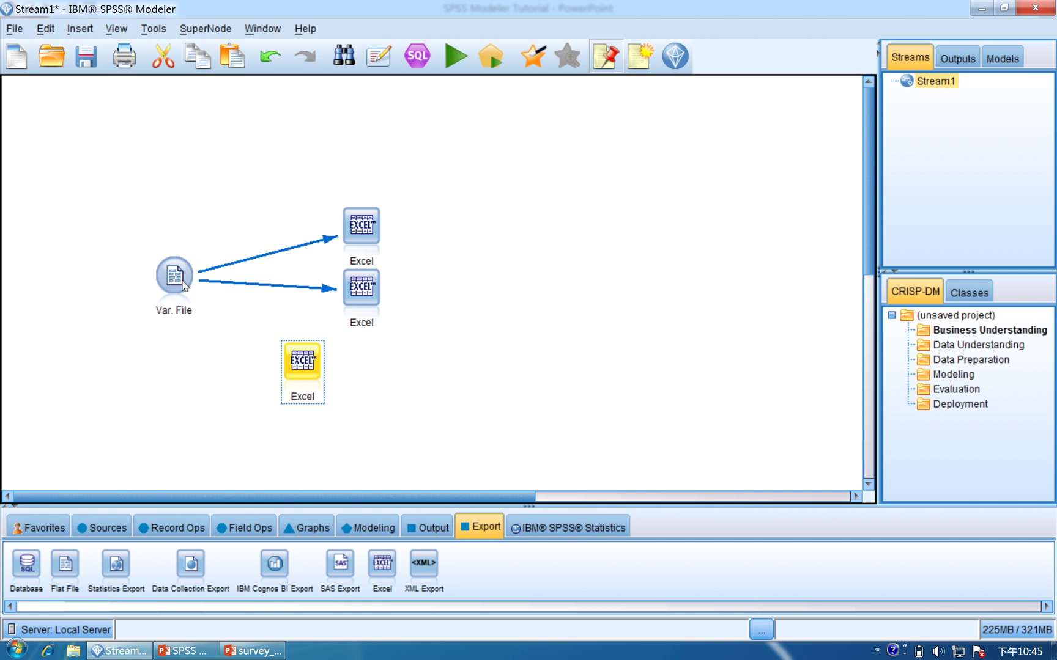
drag(183, 286, 298, 361)
- Review the "2.3 Pref Frequency" slide in PowerPoint and the Data and One Way Table slides of the survey_analysis presentation
click(181, 650)
click(106, 489)
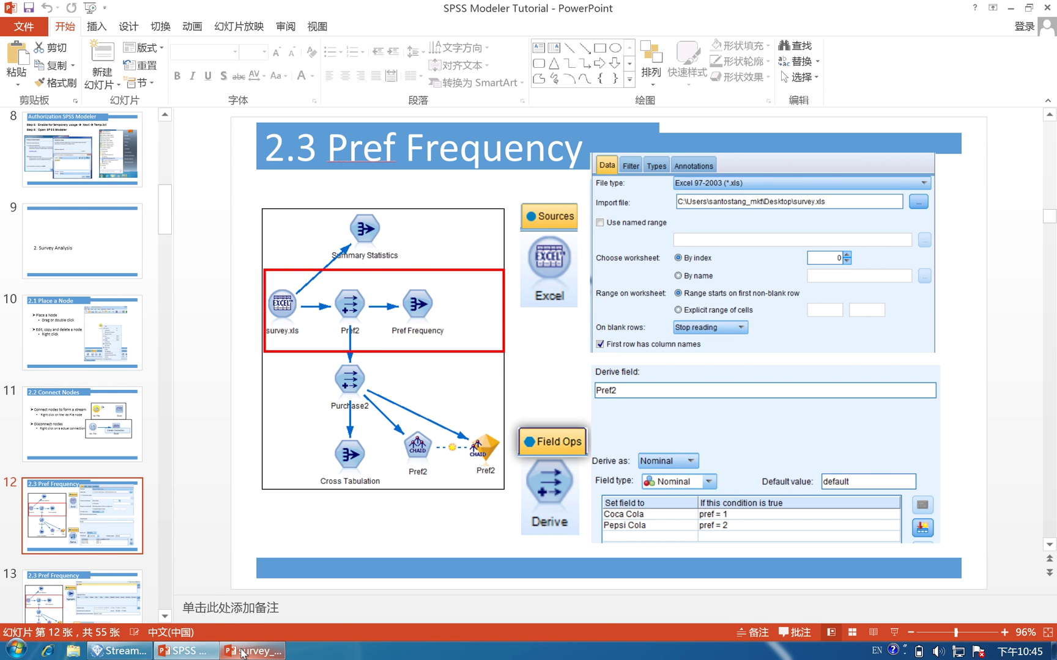
mouse_move(241, 651)
click(306, 572)
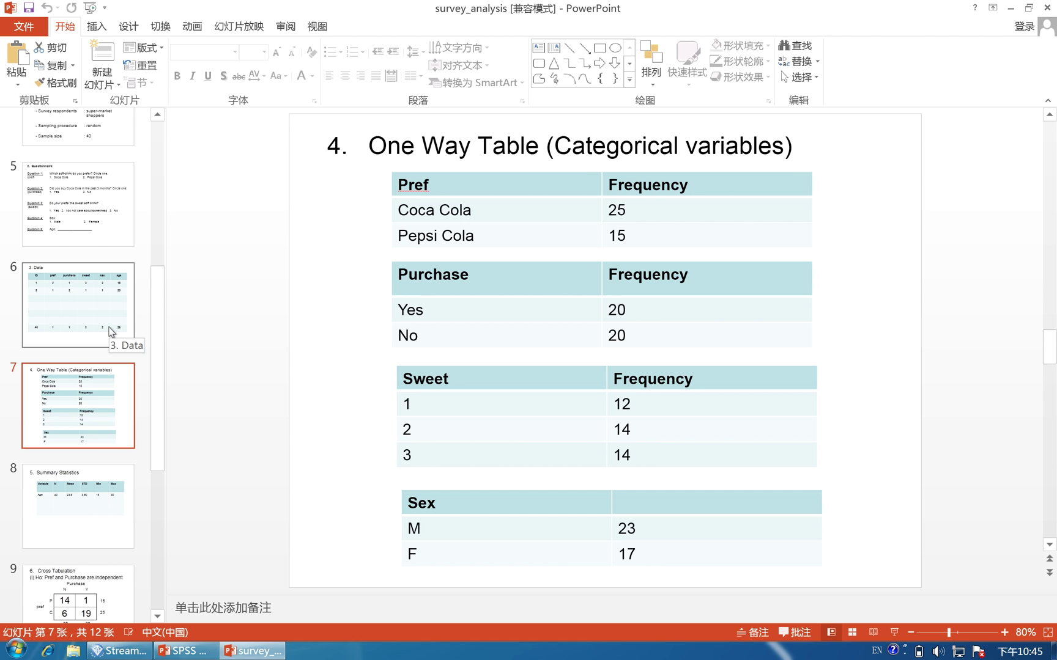
click(111, 332)
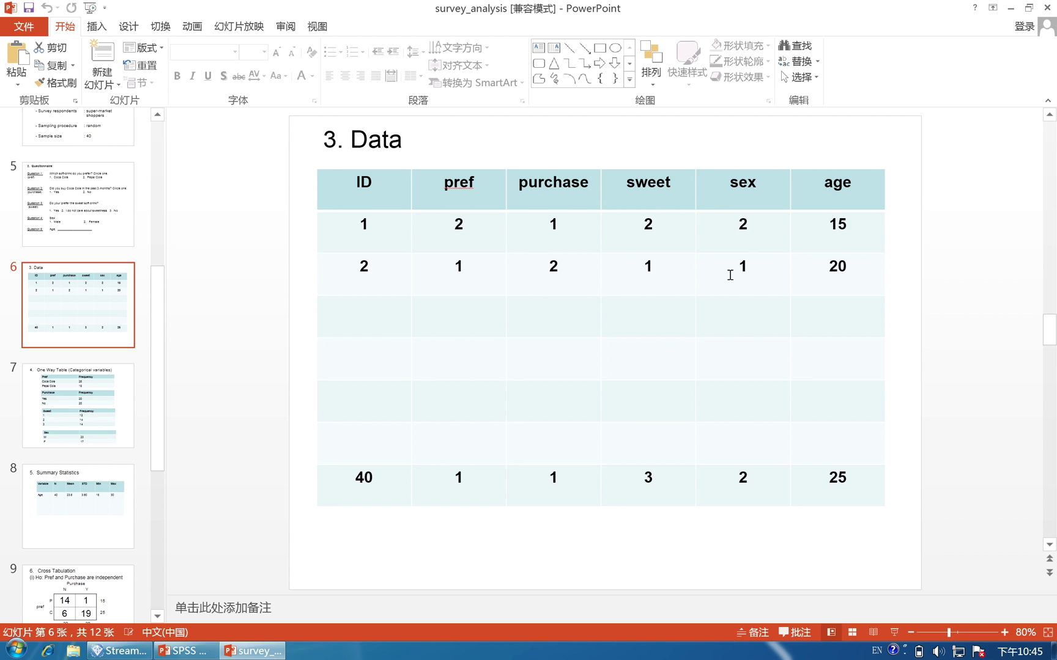
click(55, 428)
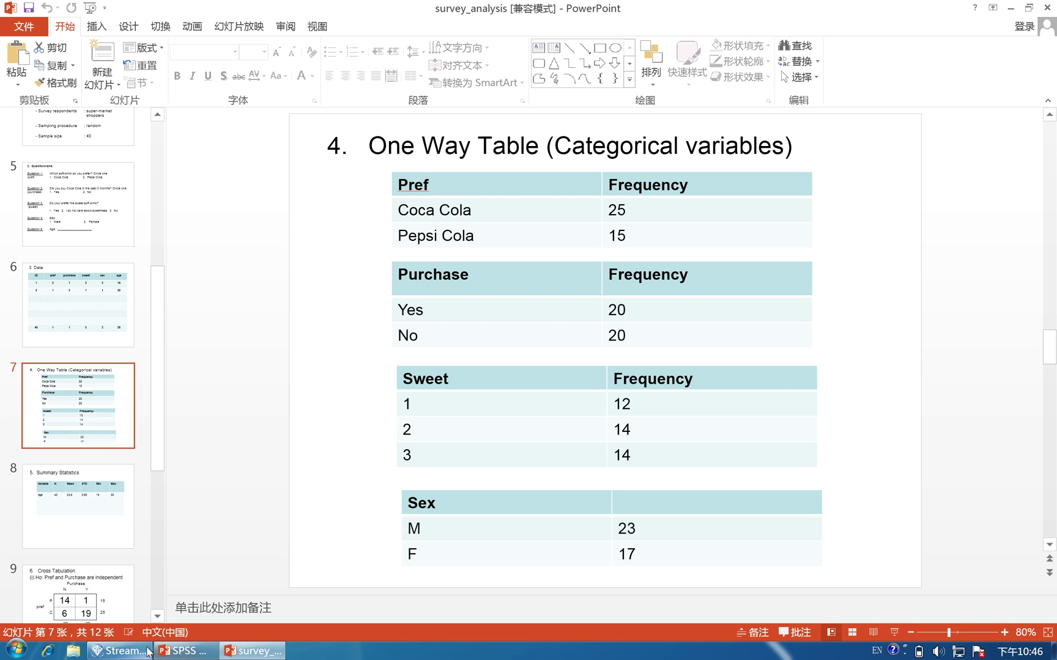
click(162, 652)
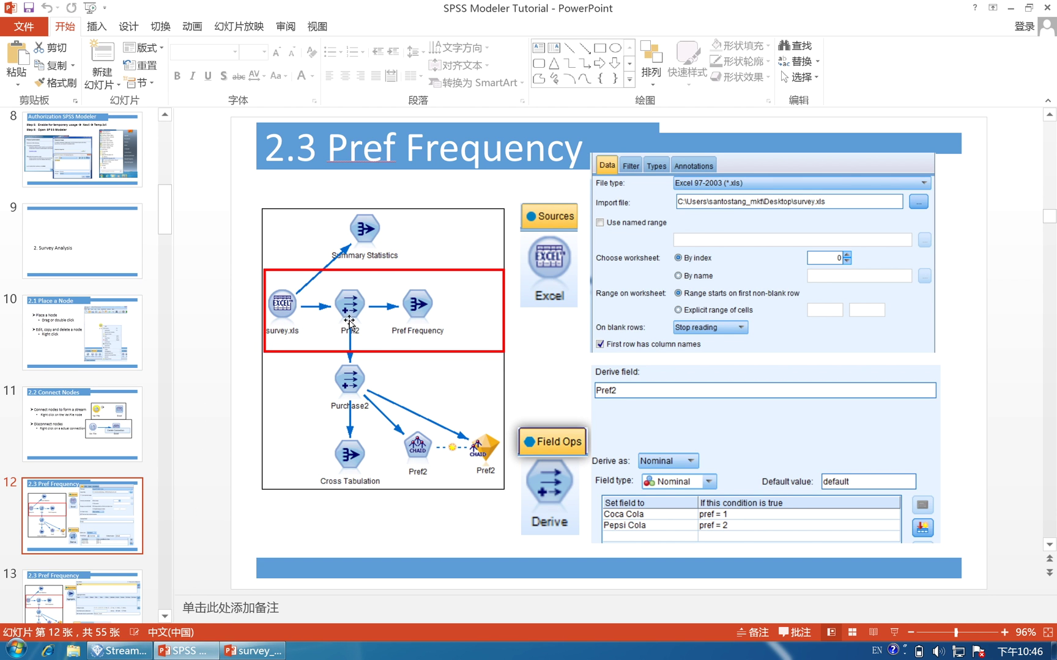
- Switch to SPSS Modeler and delete the Var. File node and all three Excel export nodes
click(135, 649)
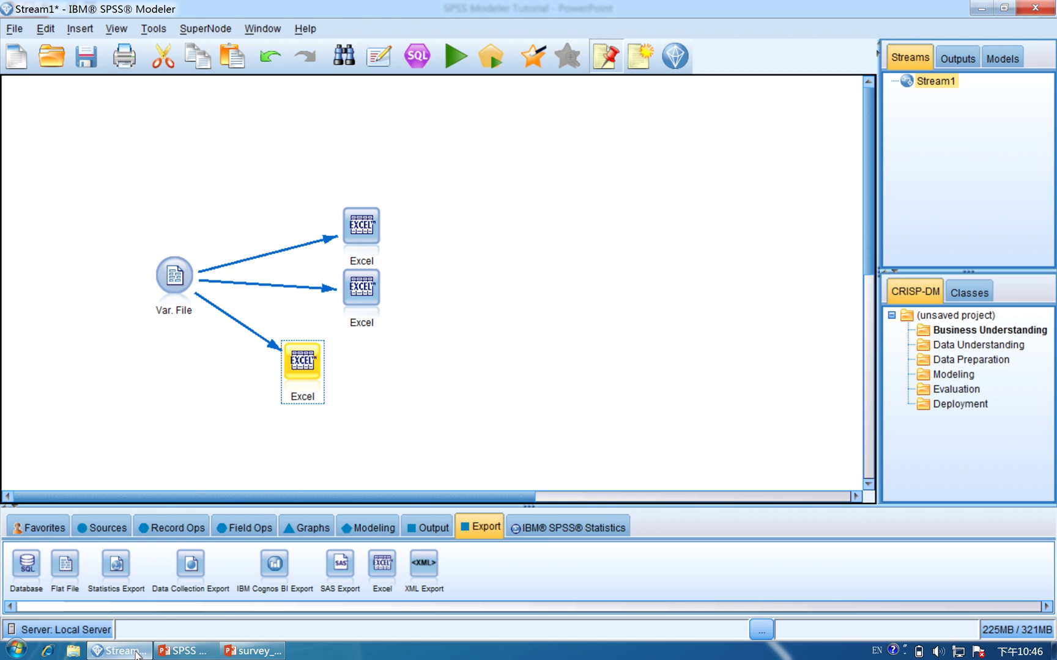
drag(442, 425, 142, 198)
right_click(176, 278)
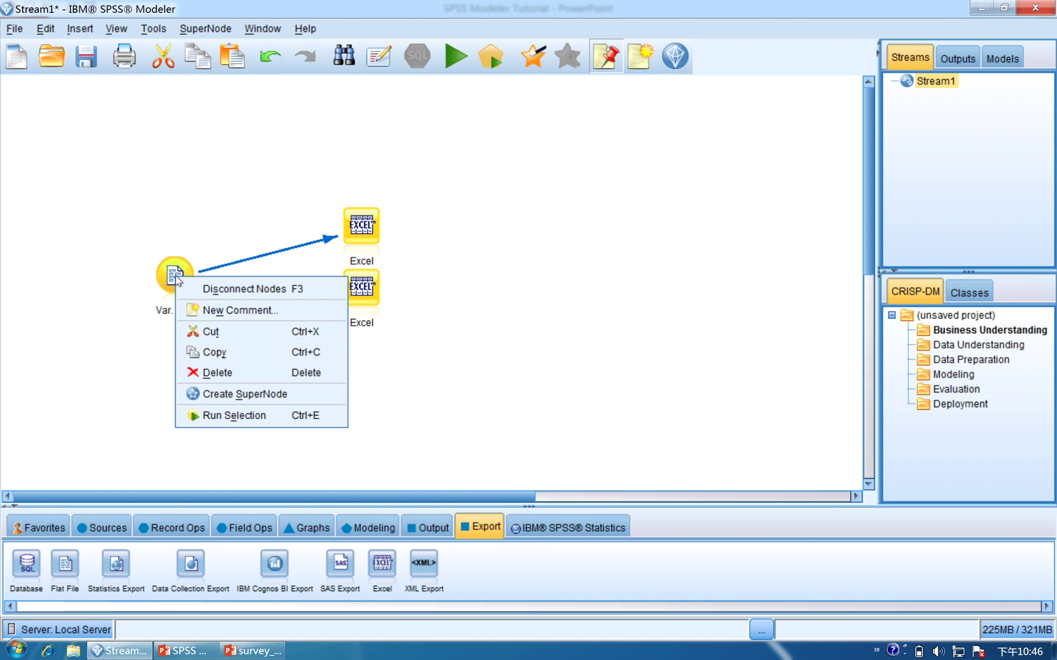
click(223, 371)
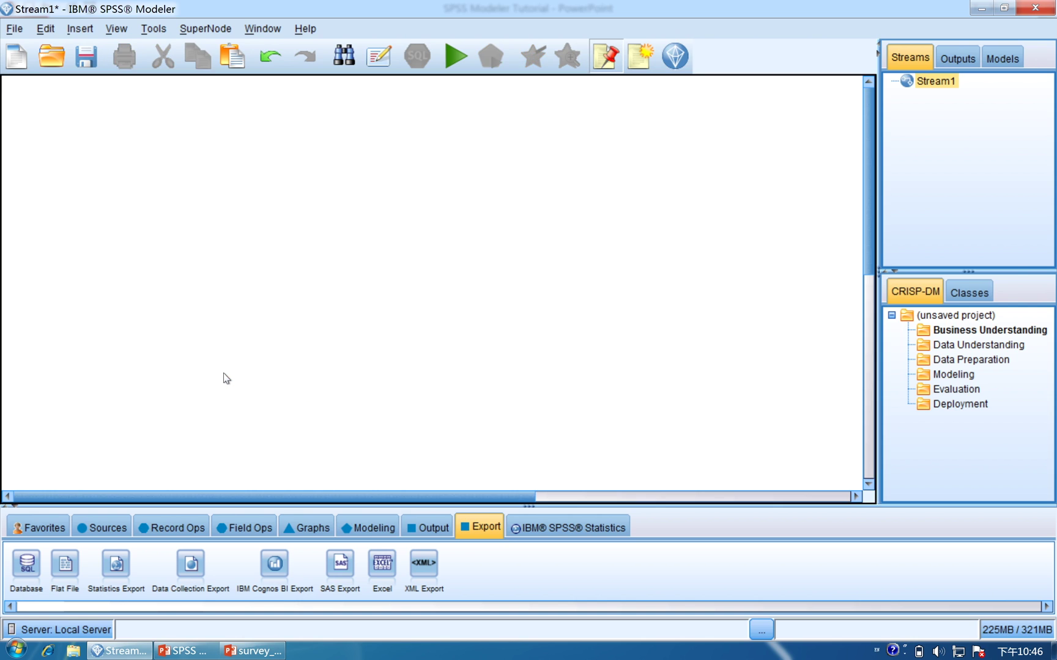
- Place an Excel source node on the empty canvas and open its settings
click(121, 528)
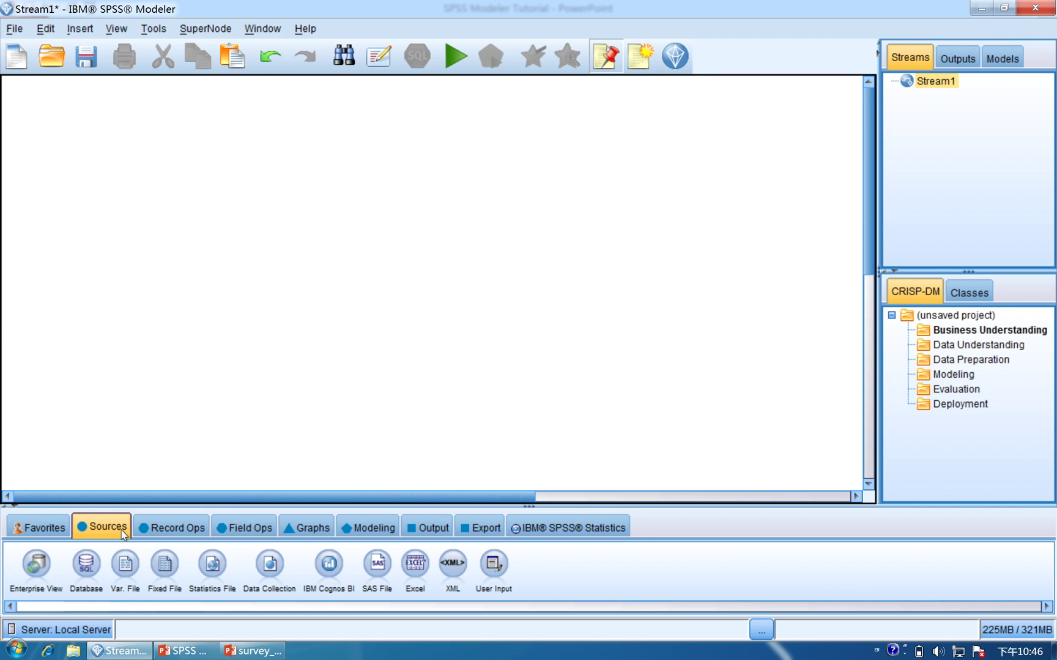
drag(413, 565, 134, 284)
double_click(134, 274)
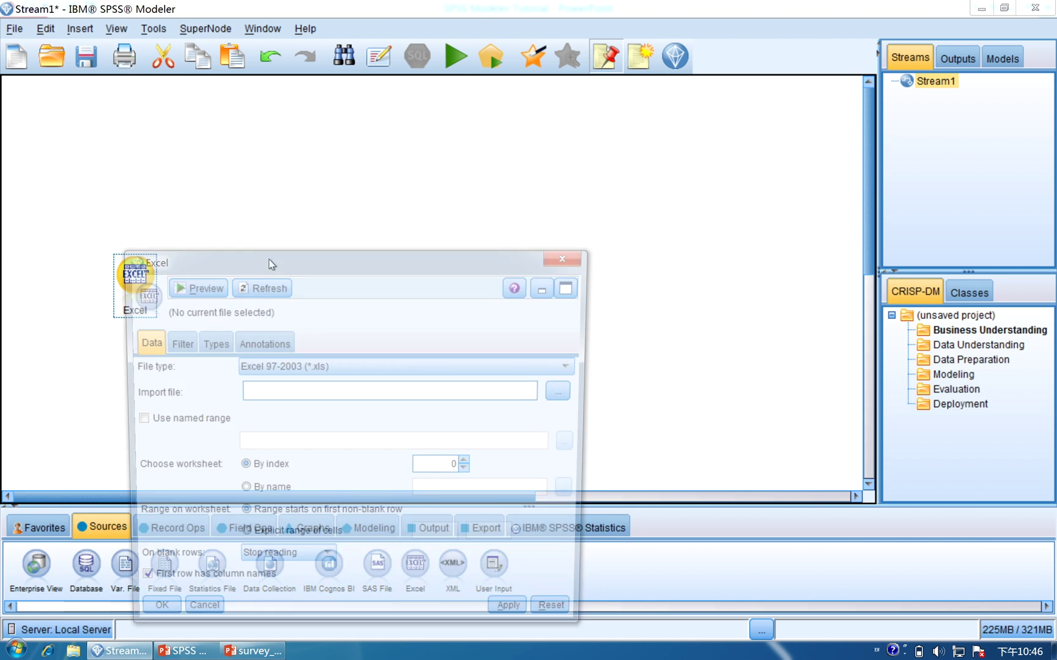
drag(282, 259, 393, 186)
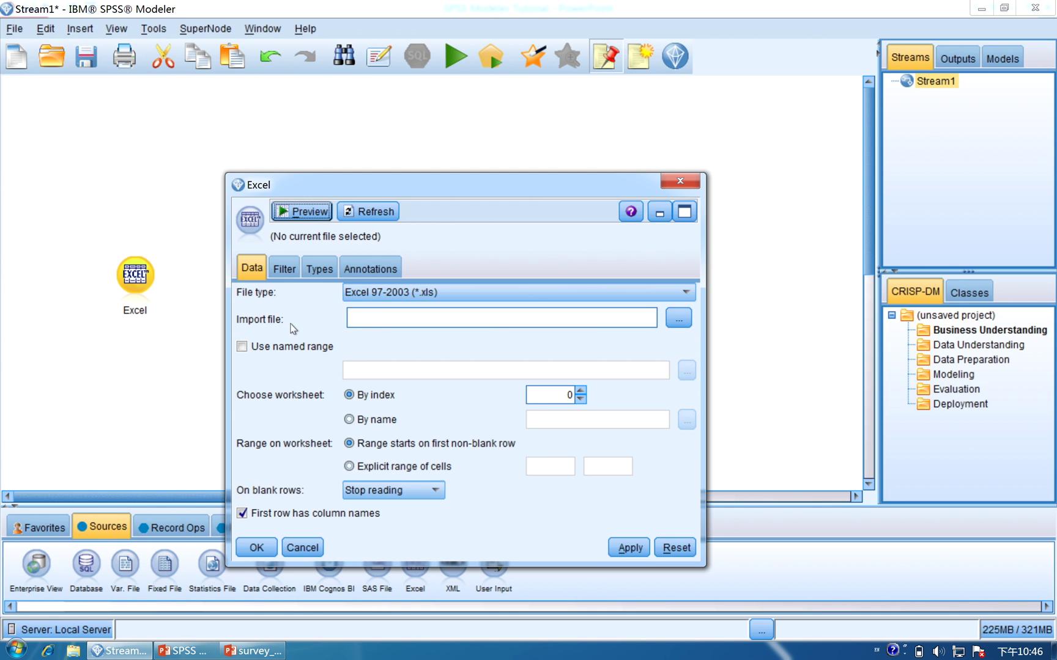
- Set the Excel source node's import file to survey.xls from the Desktop and apply the setting
click(677, 317)
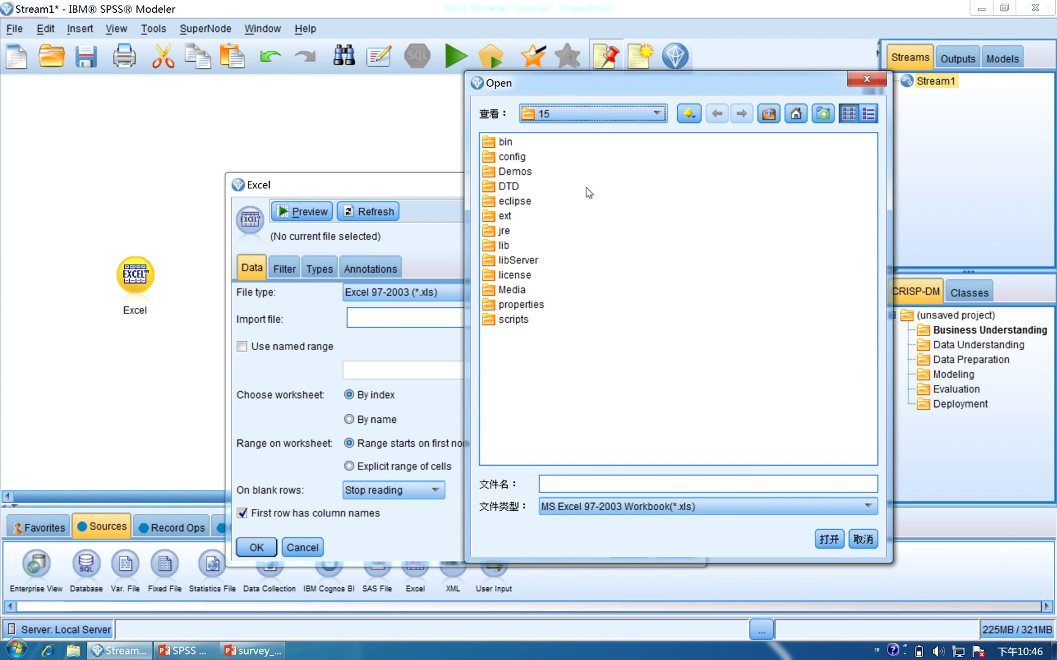
click(593, 120)
drag(669, 184, 668, 147)
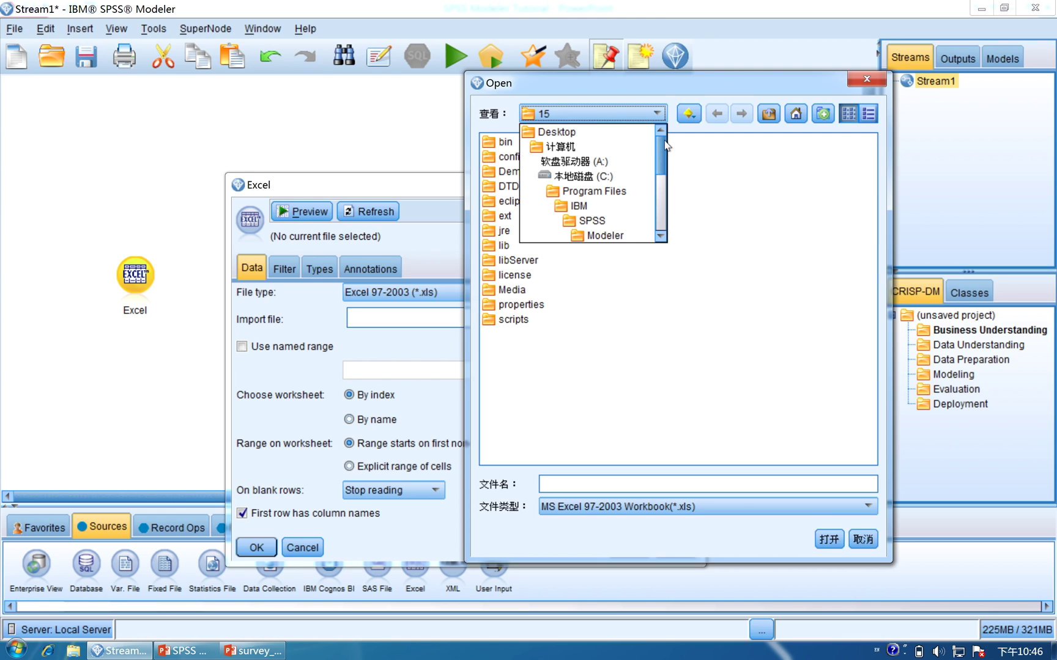
click(590, 132)
click(522, 235)
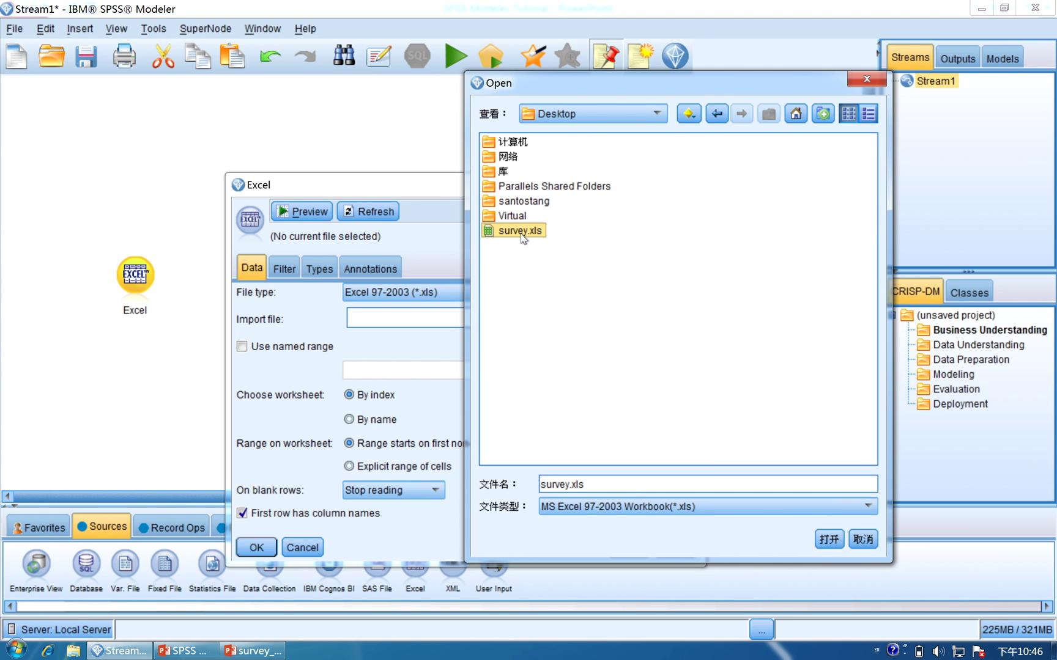
click(522, 237)
click(554, 274)
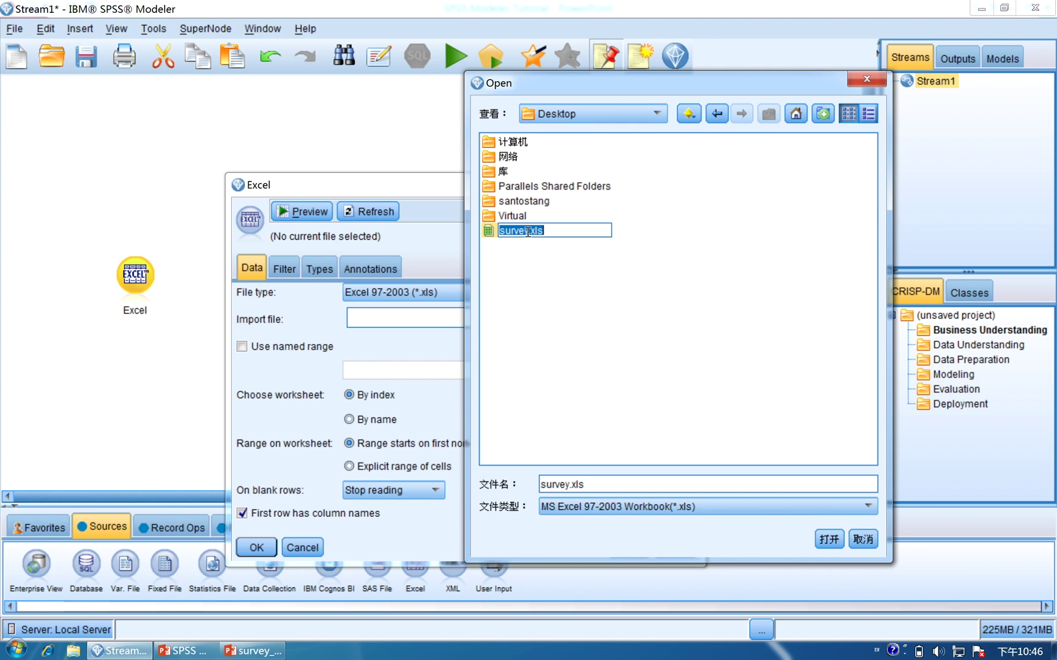
click(827, 540)
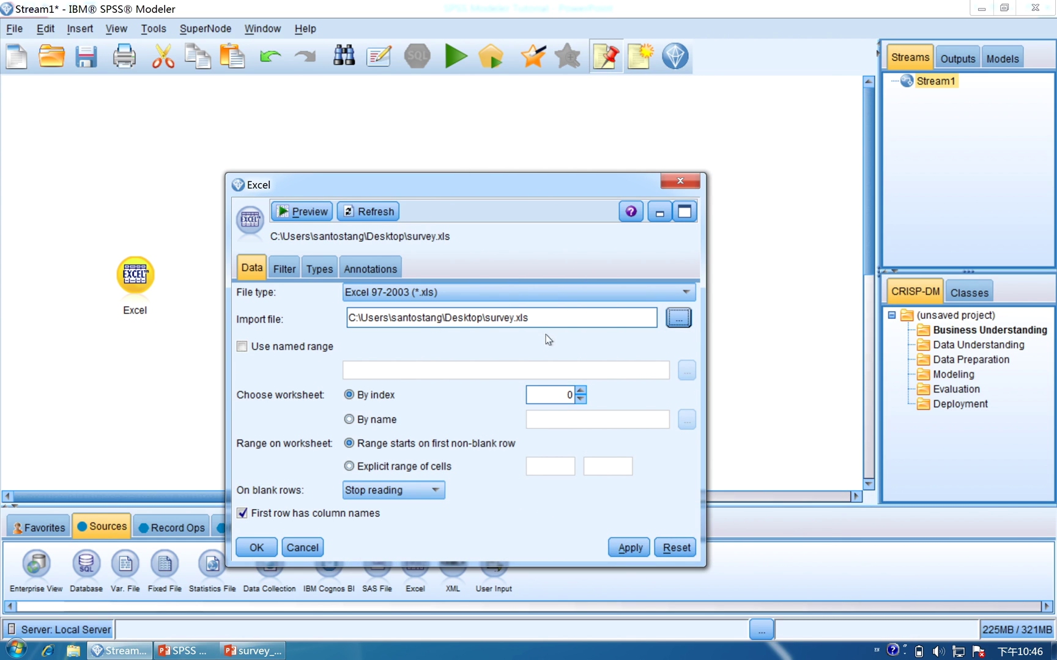
click(634, 550)
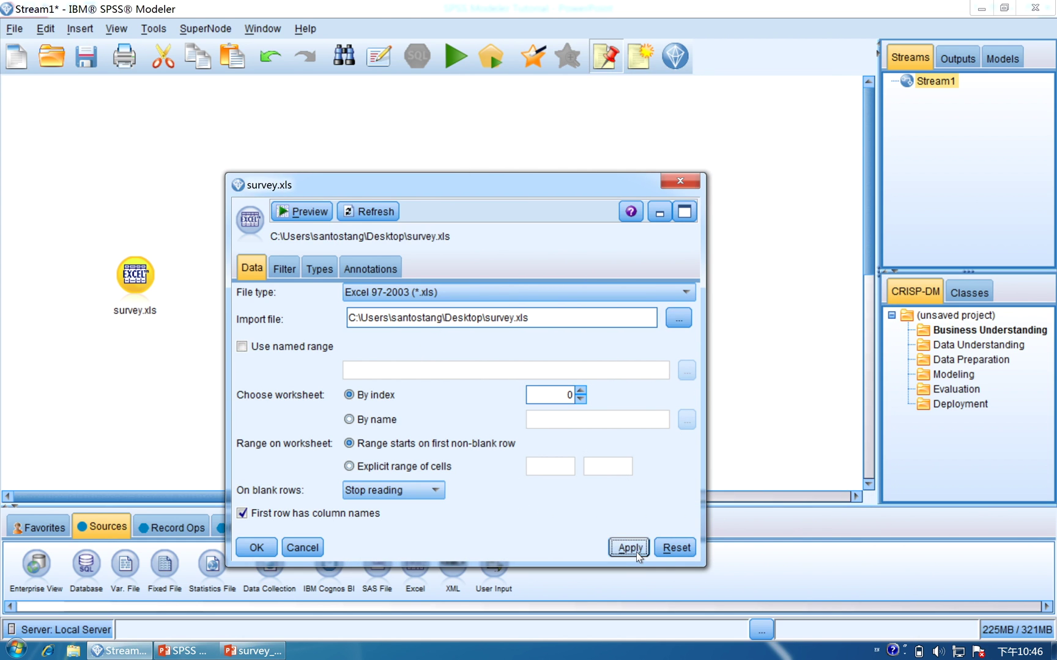
- Preview the records read from survey.xls in an enlarged window and close the preview and node settings
click(308, 219)
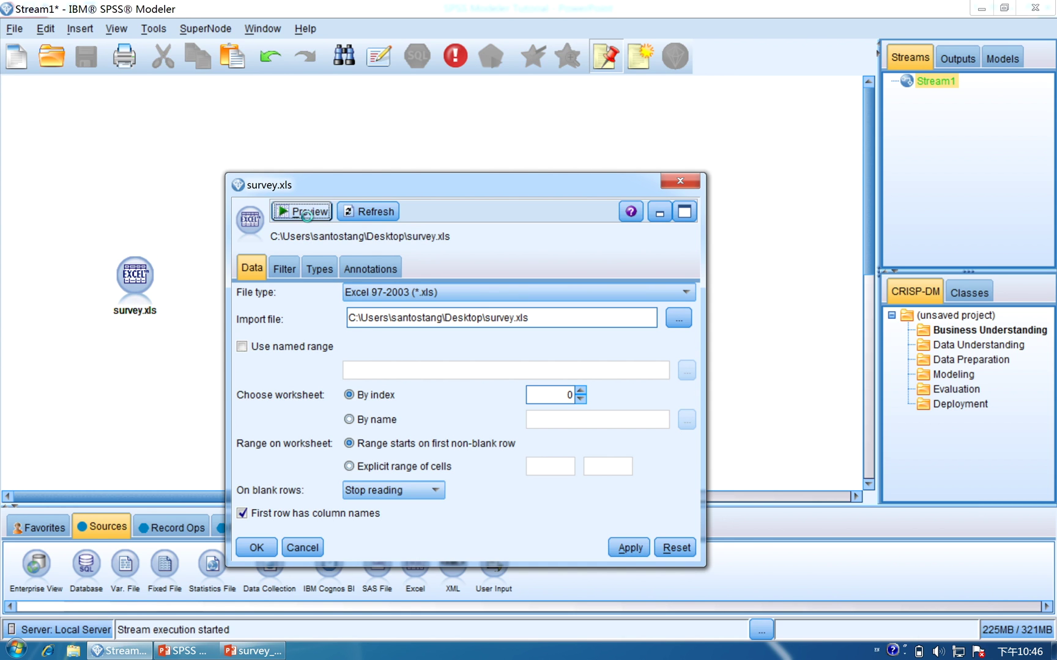
drag(301, 15, 458, 155)
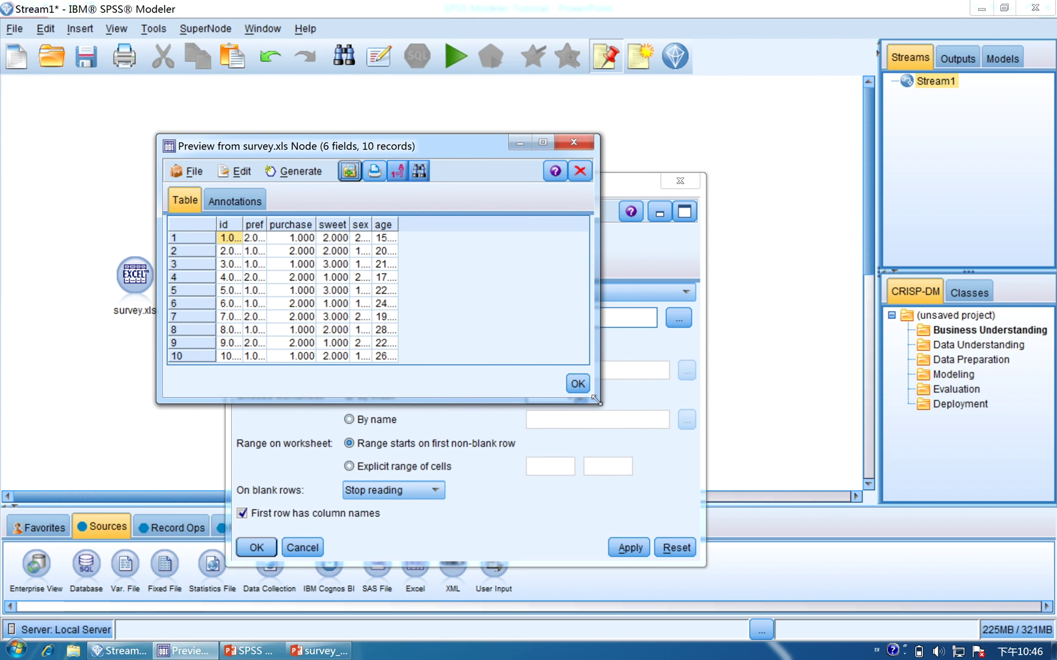
drag(598, 401, 846, 468)
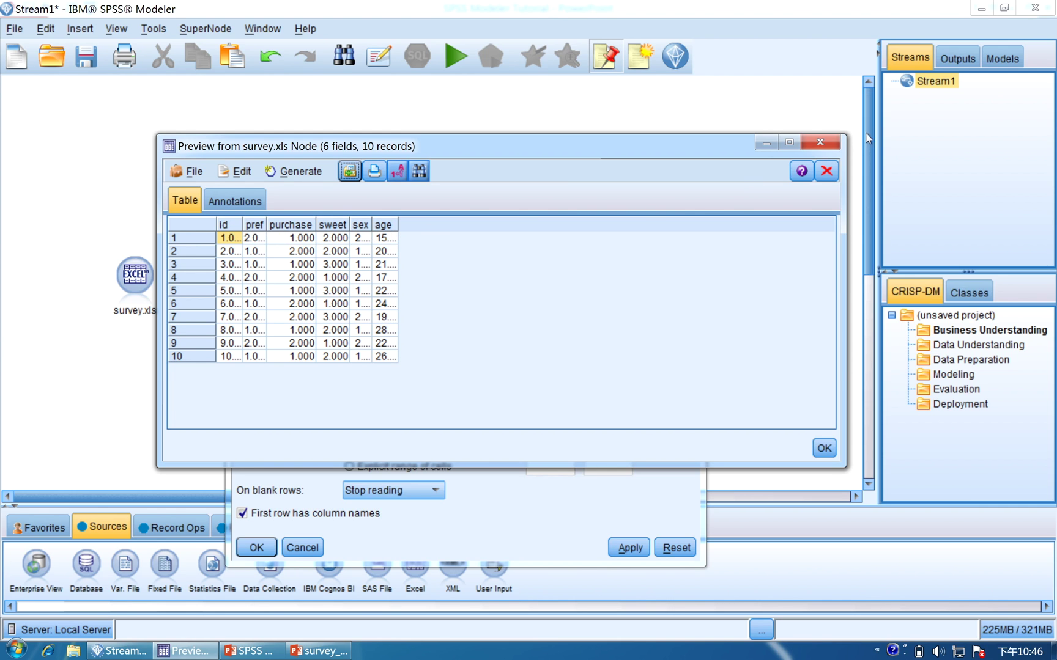
click(819, 142)
click(272, 547)
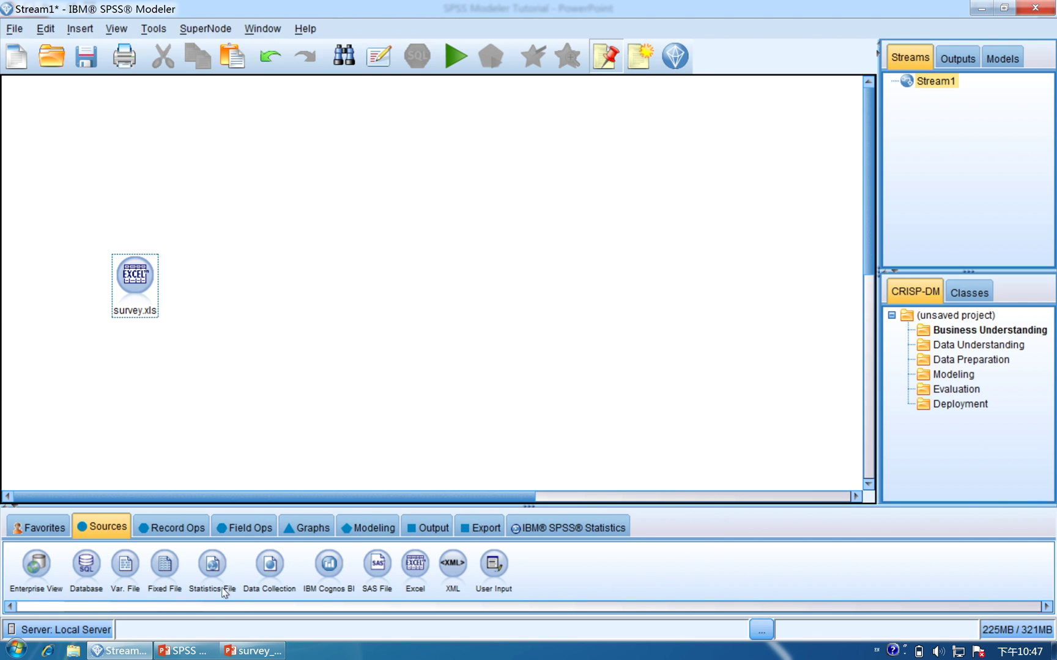
- Consult the One Way Table slide in the survey_analysis PowerPoint presentation and return to SPSS Modeler
click(245, 650)
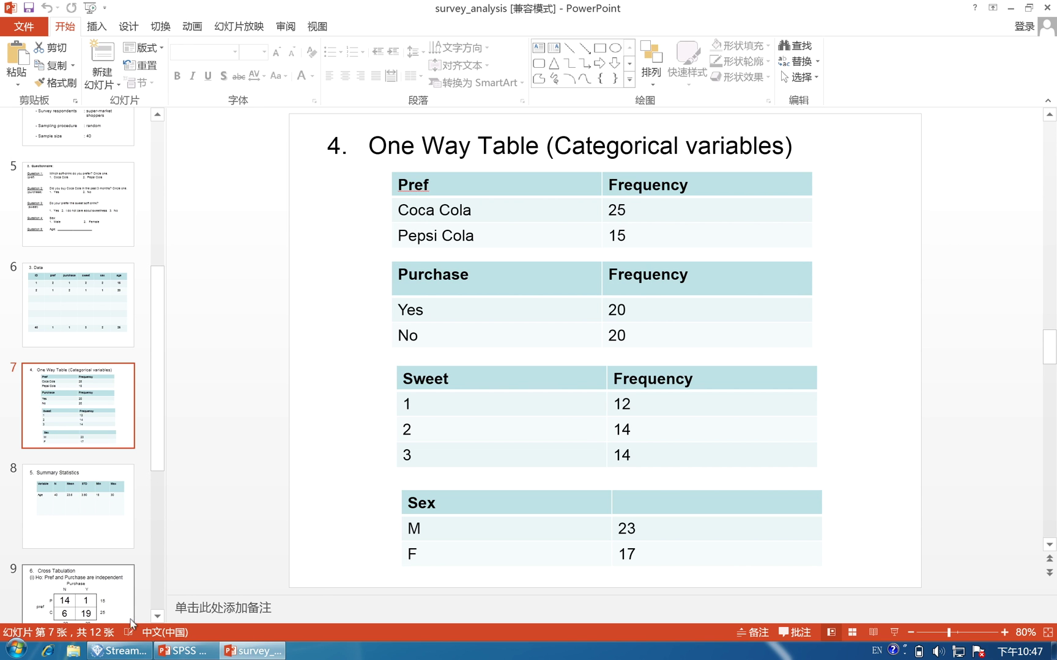
click(119, 650)
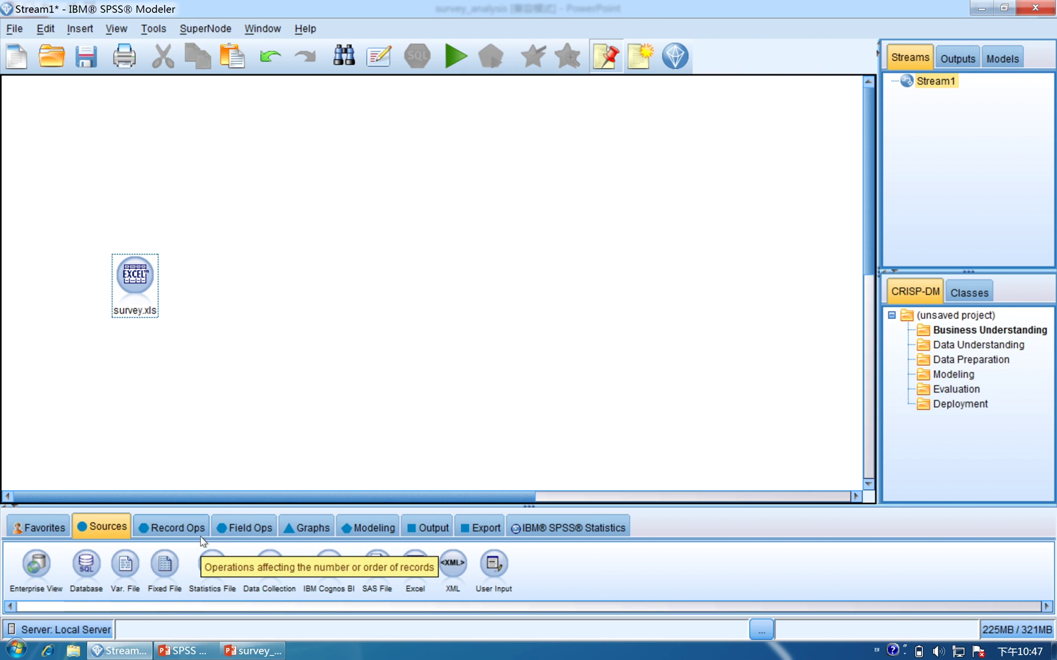
- Place a Derive node beside the survey.xls node and connect survey.xls to it
click(232, 531)
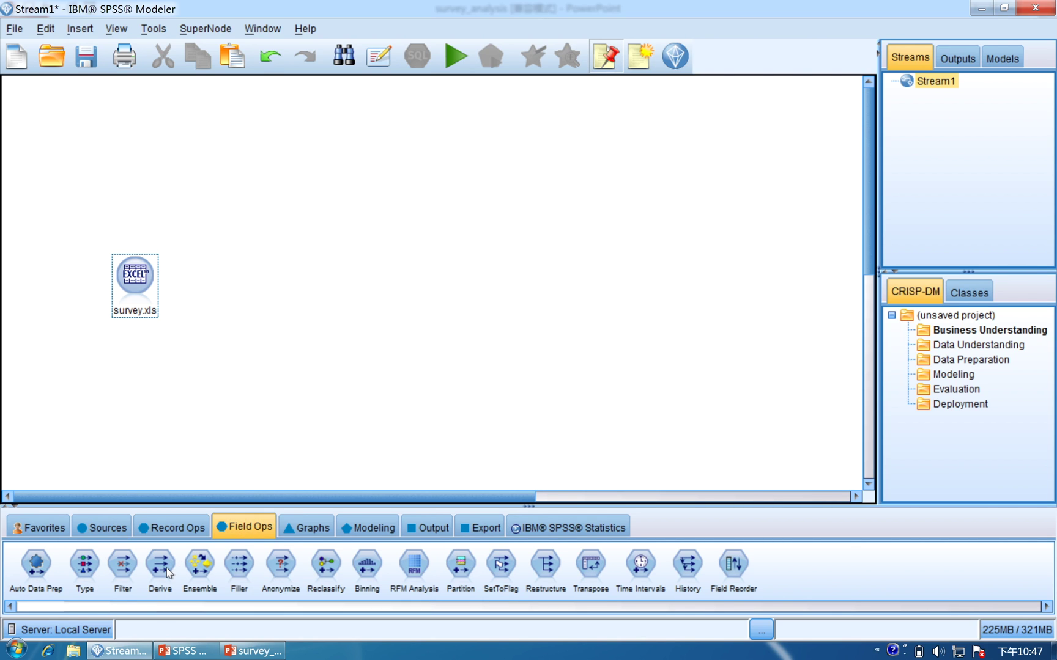
drag(168, 573, 239, 276)
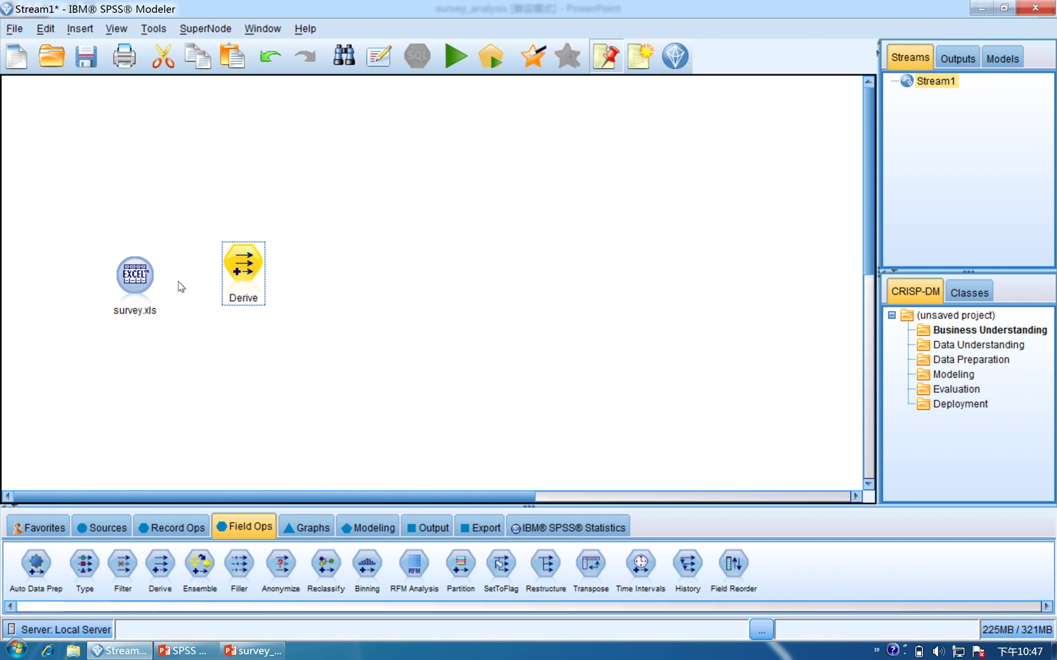
right_click(154, 282)
click(189, 311)
click(243, 274)
- In the Derive node's settings, name the derived field Pref2 and derive it as Nominal
double_click(243, 281)
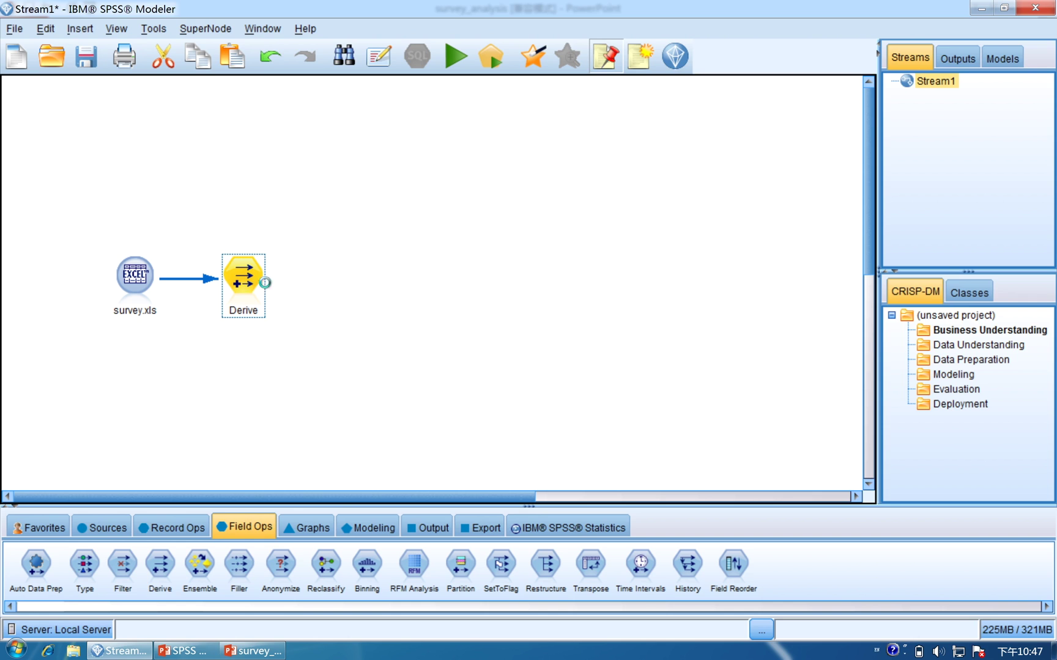
double_click(295, 314)
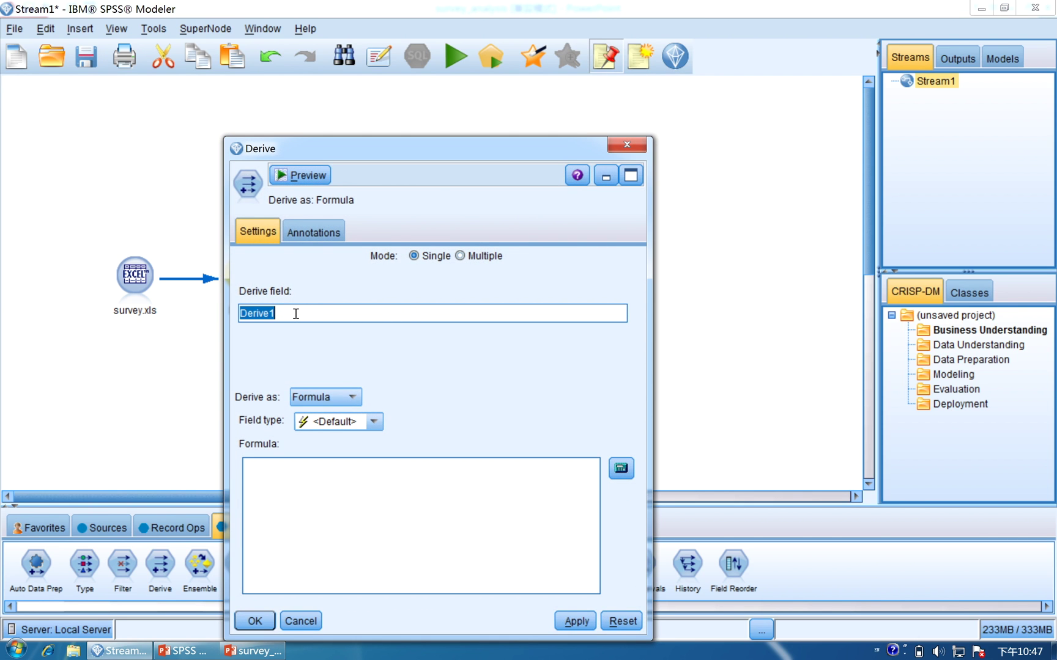
text(Pref2)
click(342, 396)
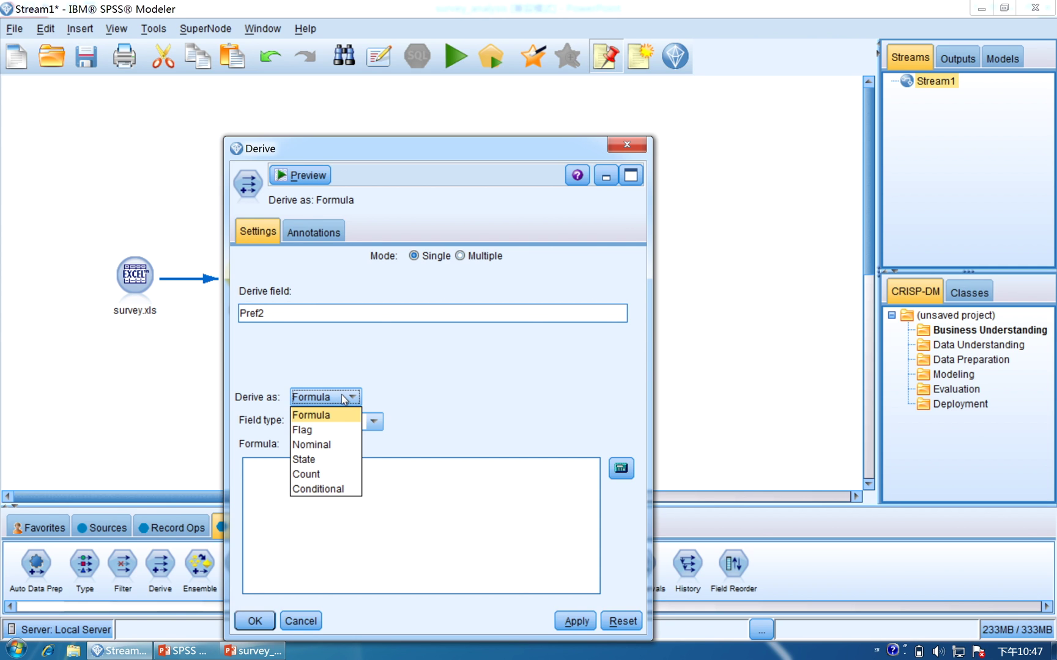
click(335, 447)
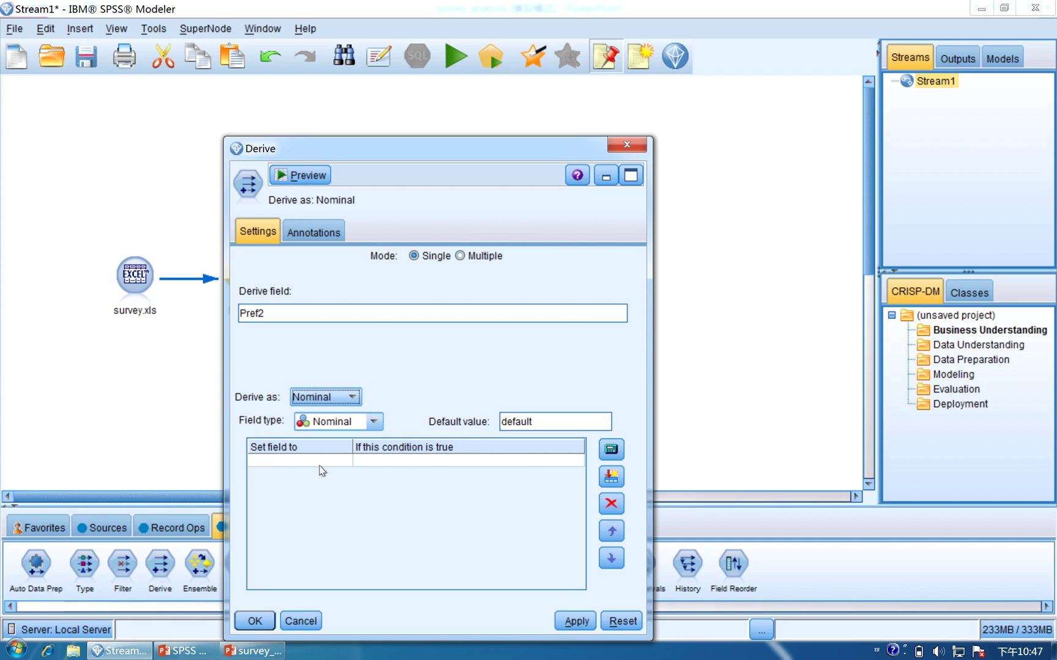
- Add a Coca Cola value to Pref2 with the condition pref = 1, built and checked in the Expression Builder
double_click(315, 463)
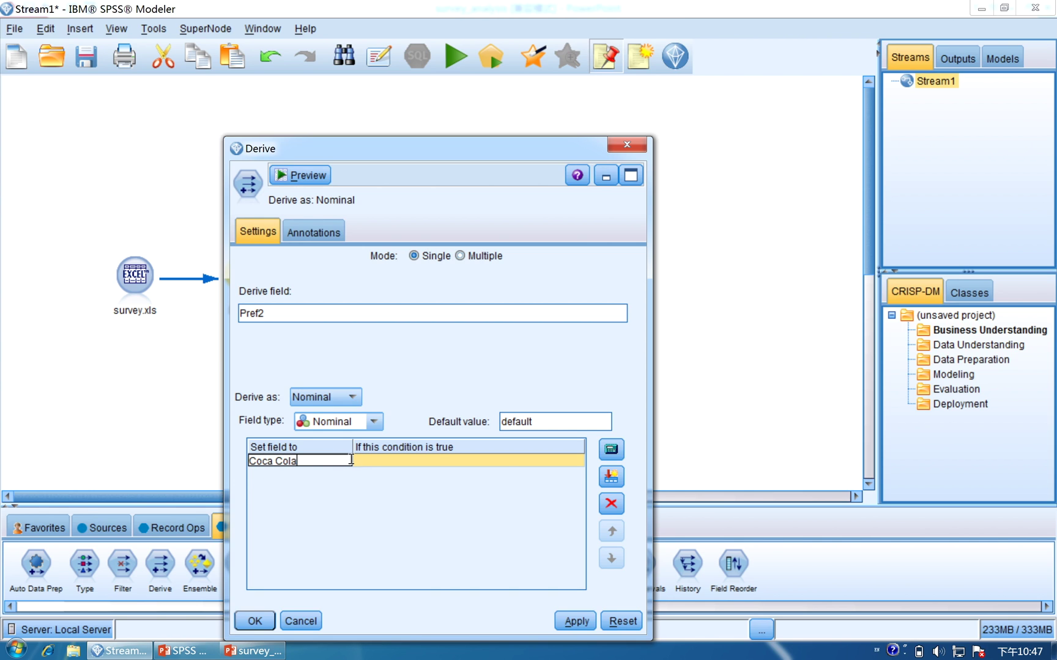
click(362, 463)
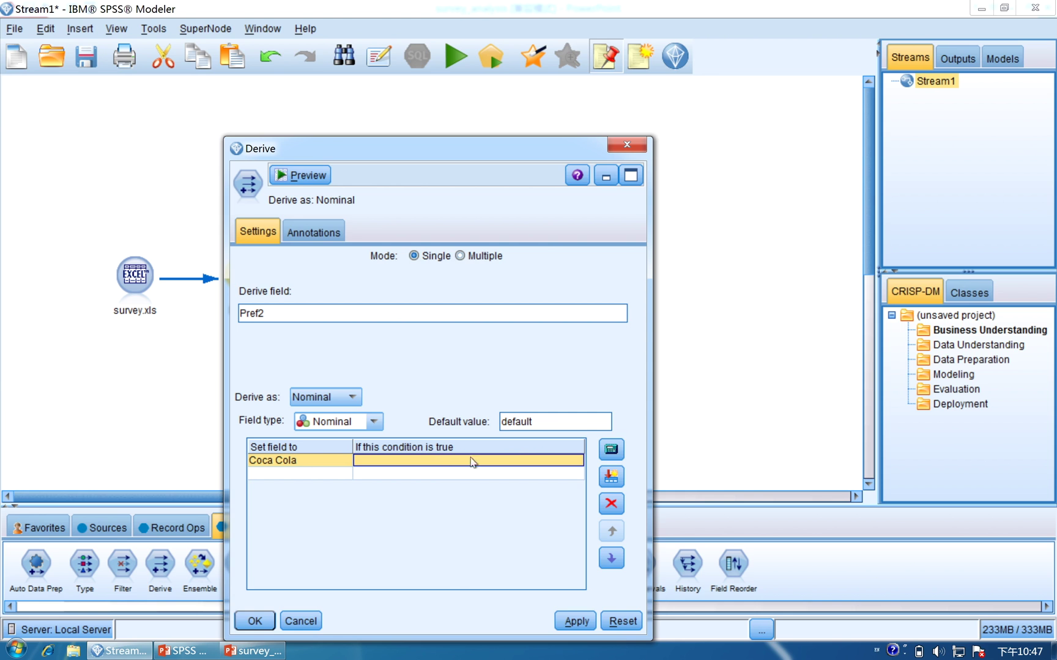
click(611, 450)
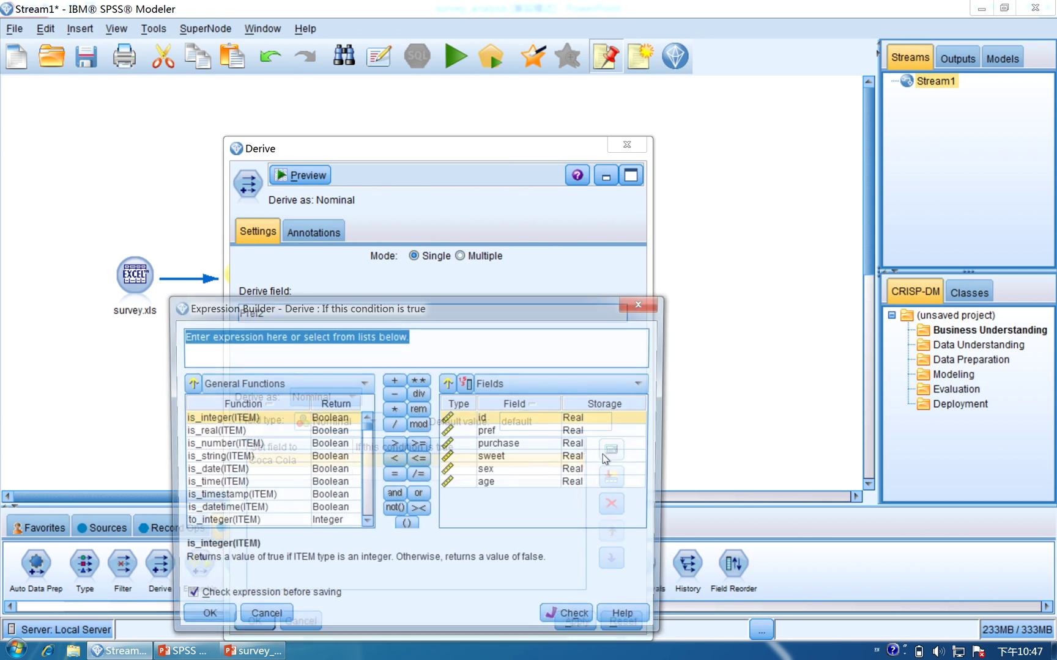
double_click(498, 433)
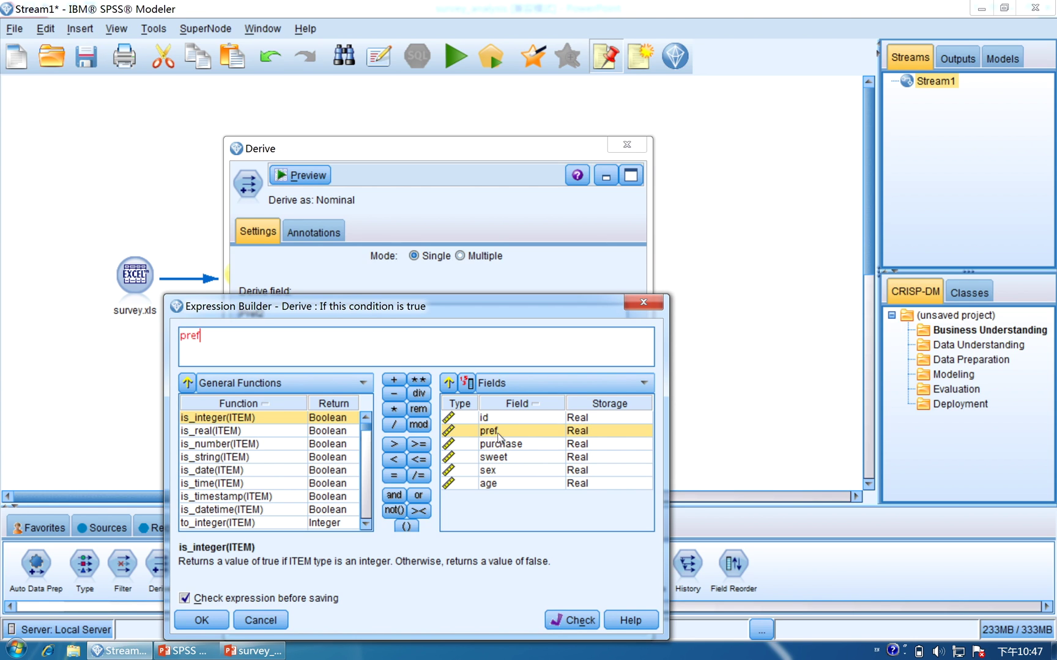
click(402, 478)
text(1)
click(571, 621)
click(205, 620)
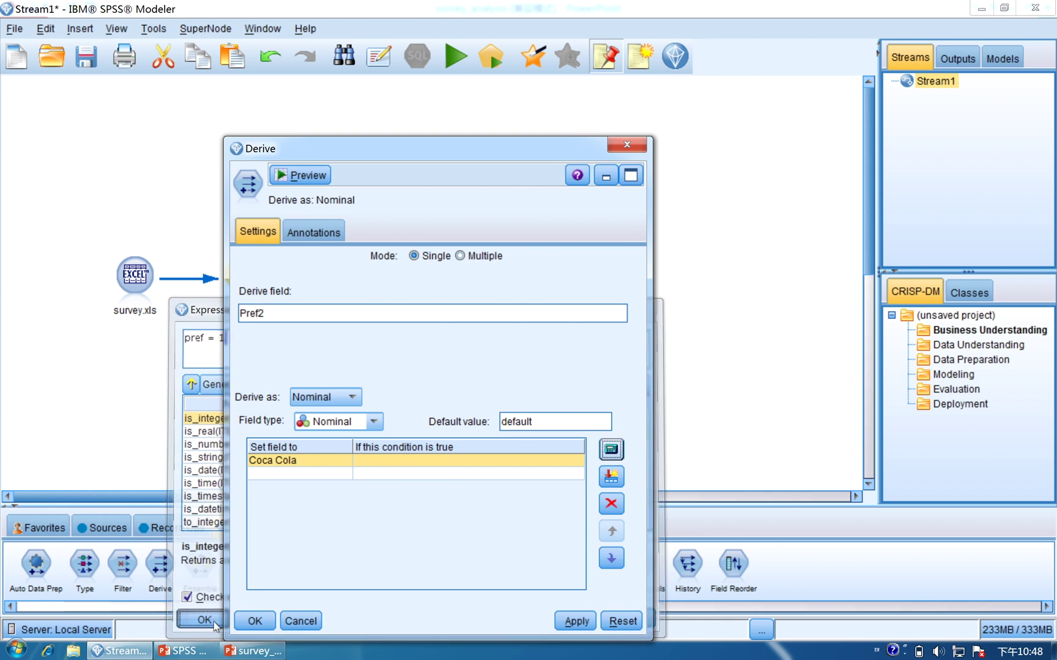
- Add a Pepsi Cola value with the checked condition pref = 2 and apply the Derive settings
click(311, 475)
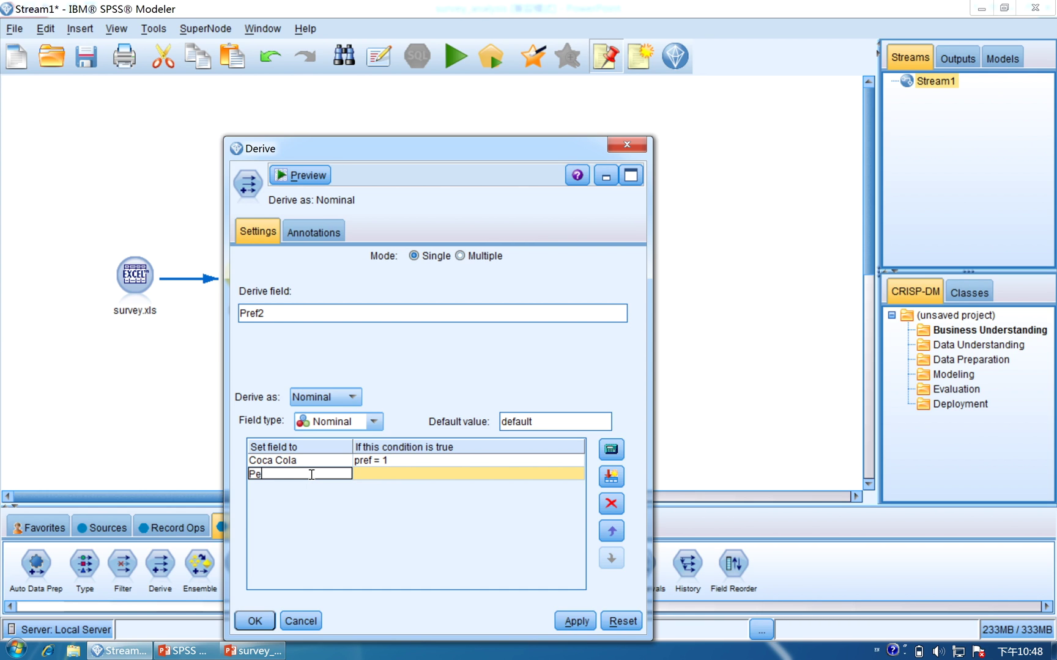
text(Pepsi Cola)
click(374, 475)
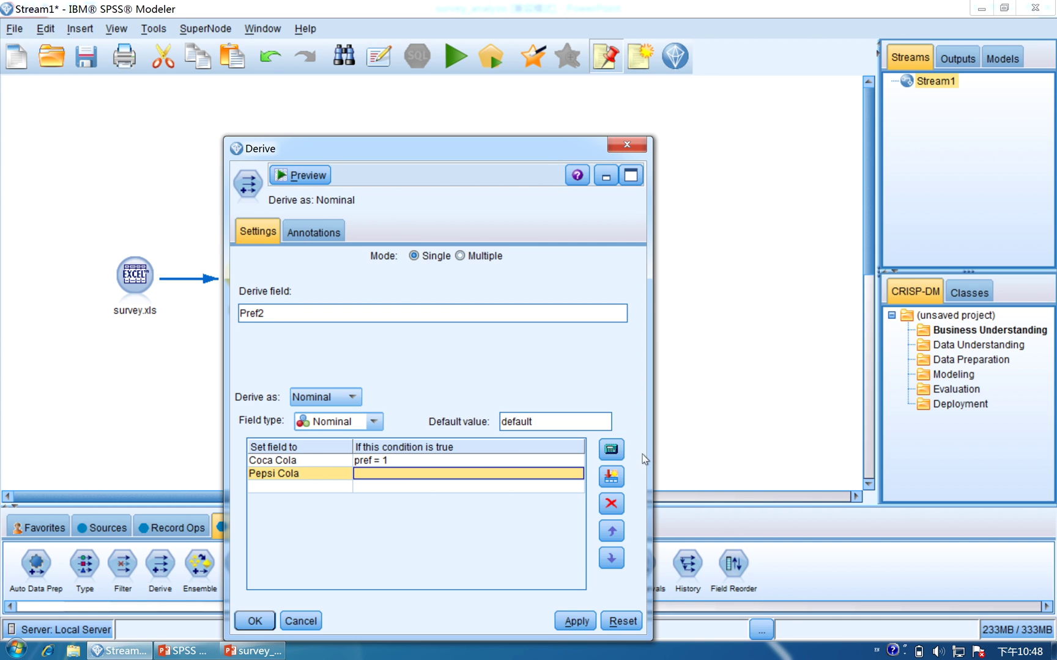
click(615, 453)
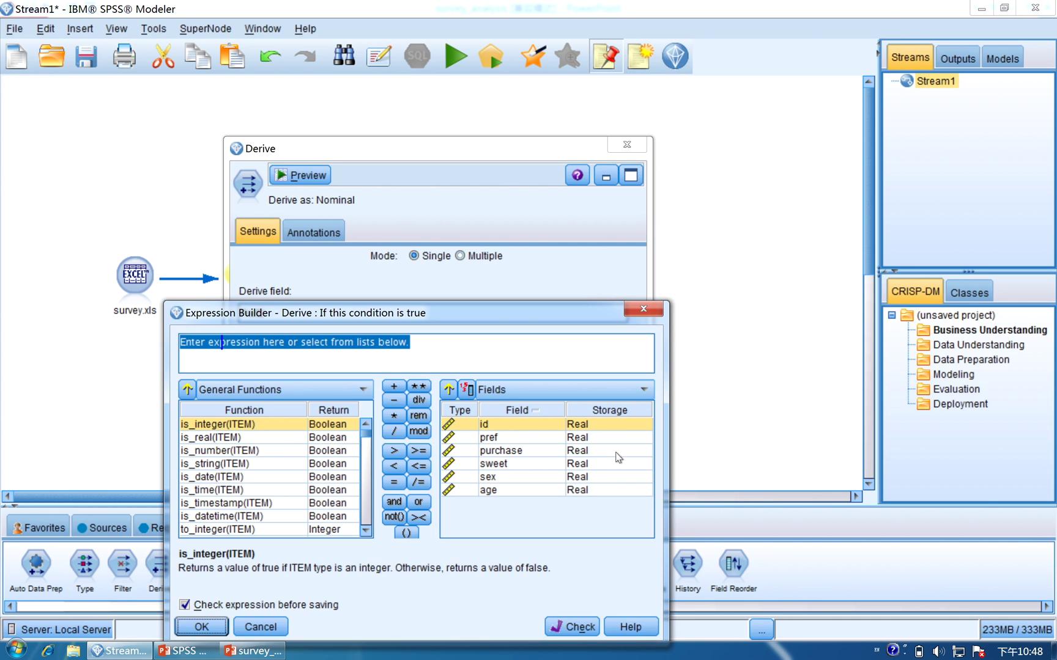
click(504, 440)
double_click(504, 439)
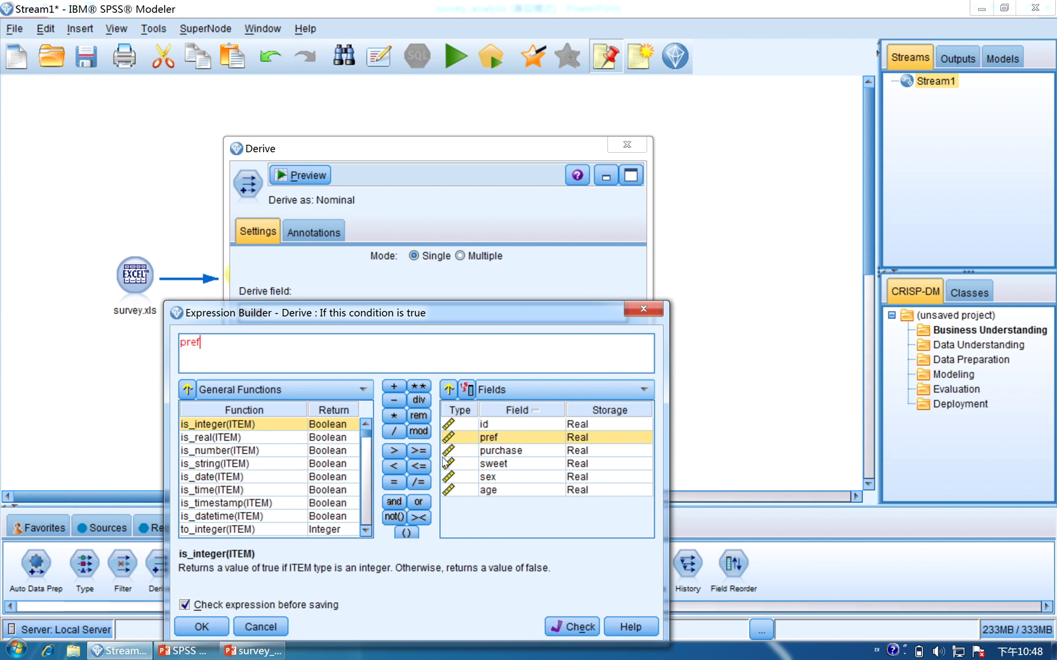
click(394, 482)
text(2)
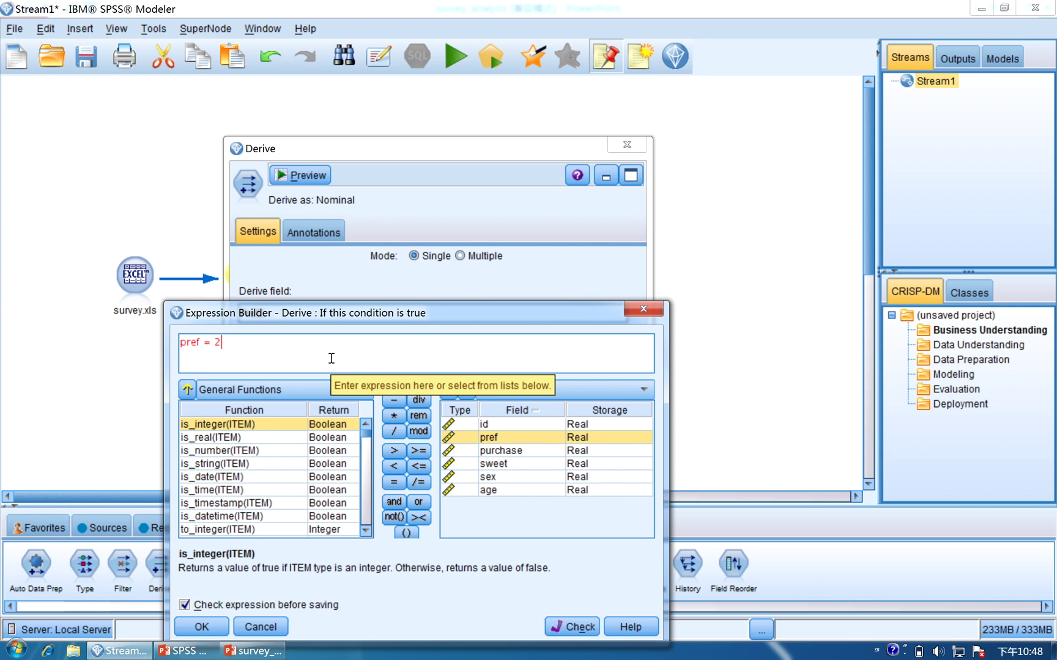
click(584, 627)
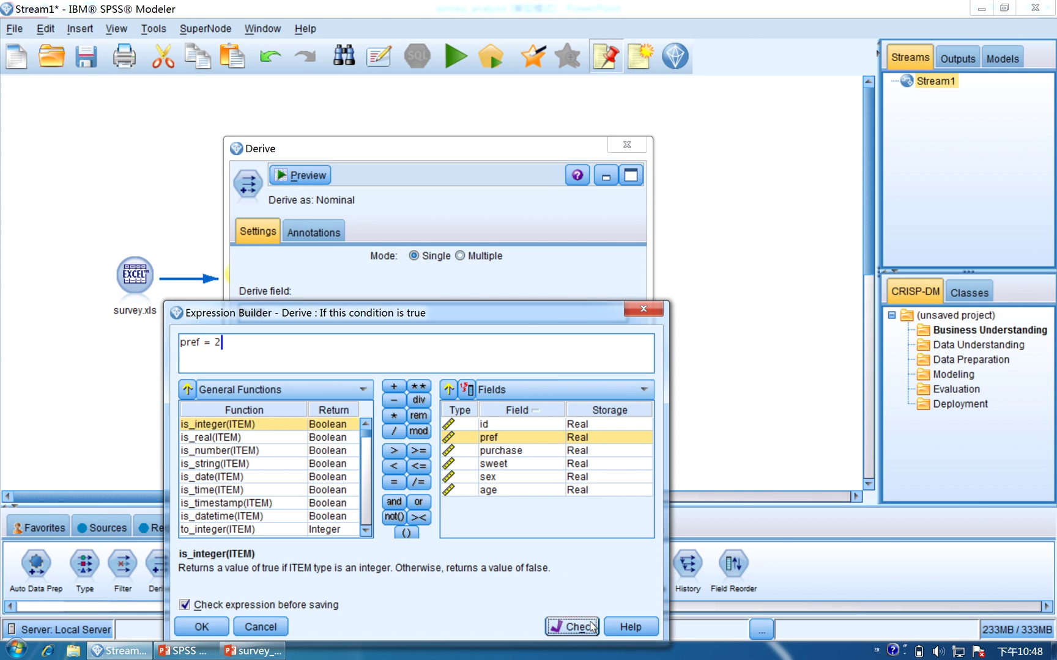
click(201, 627)
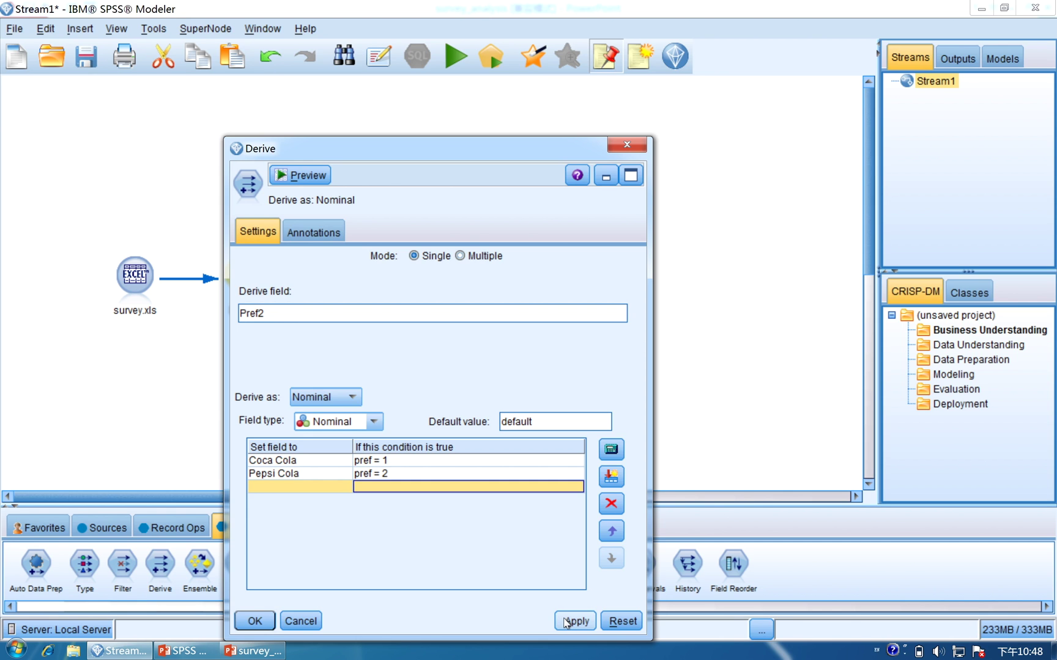
click(565, 623)
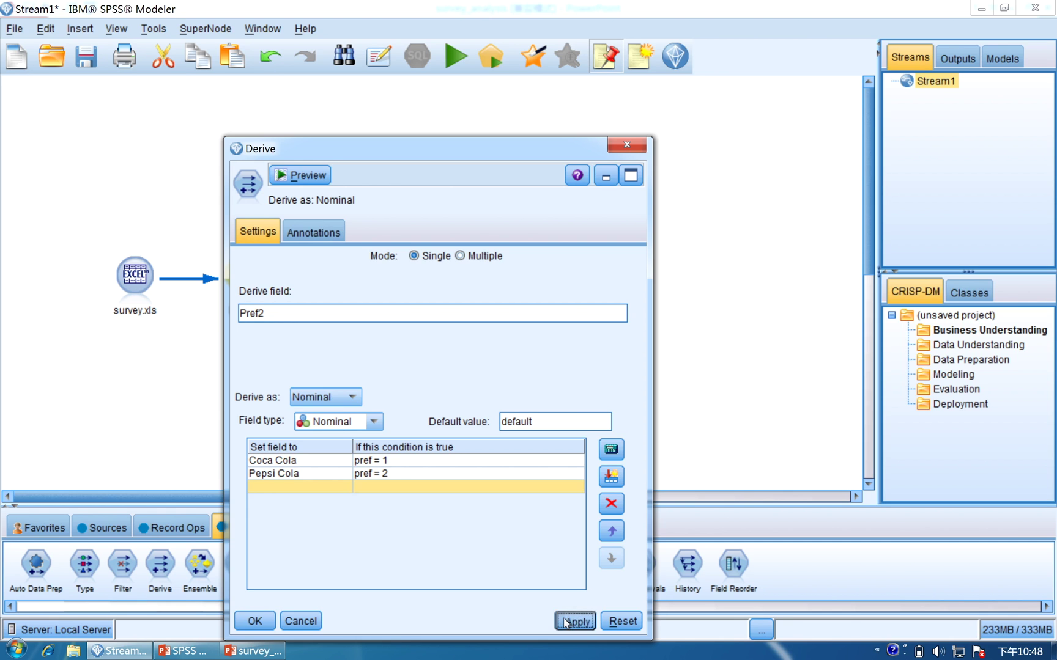
- Preview the Pref2 node's output against the pref column and close the preview and node settings
click(319, 182)
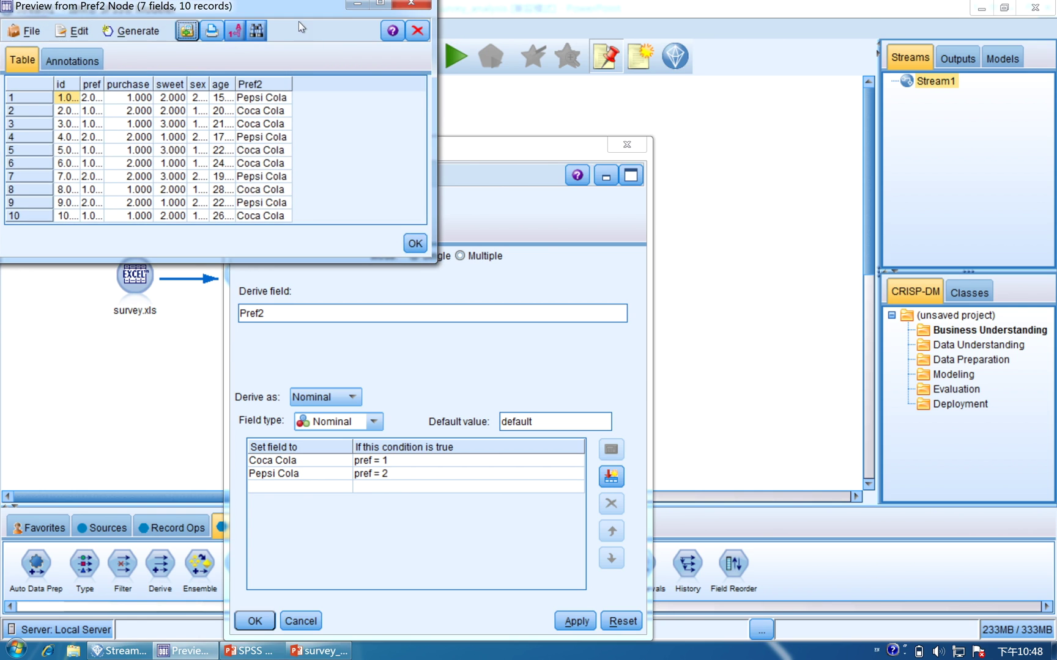
drag(298, 21, 537, 198)
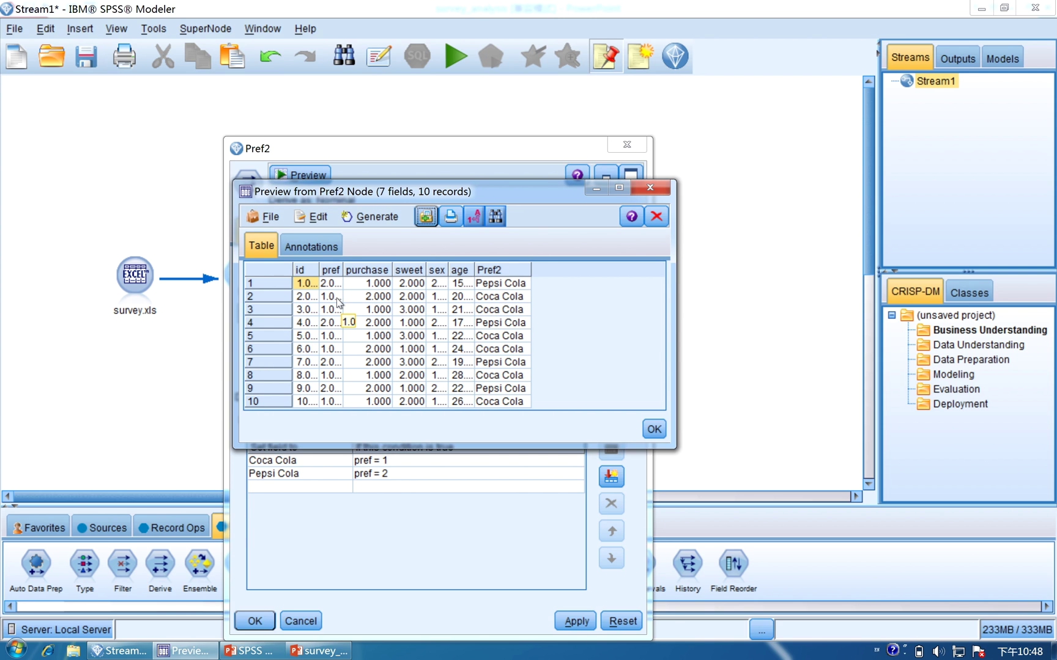
click(649, 429)
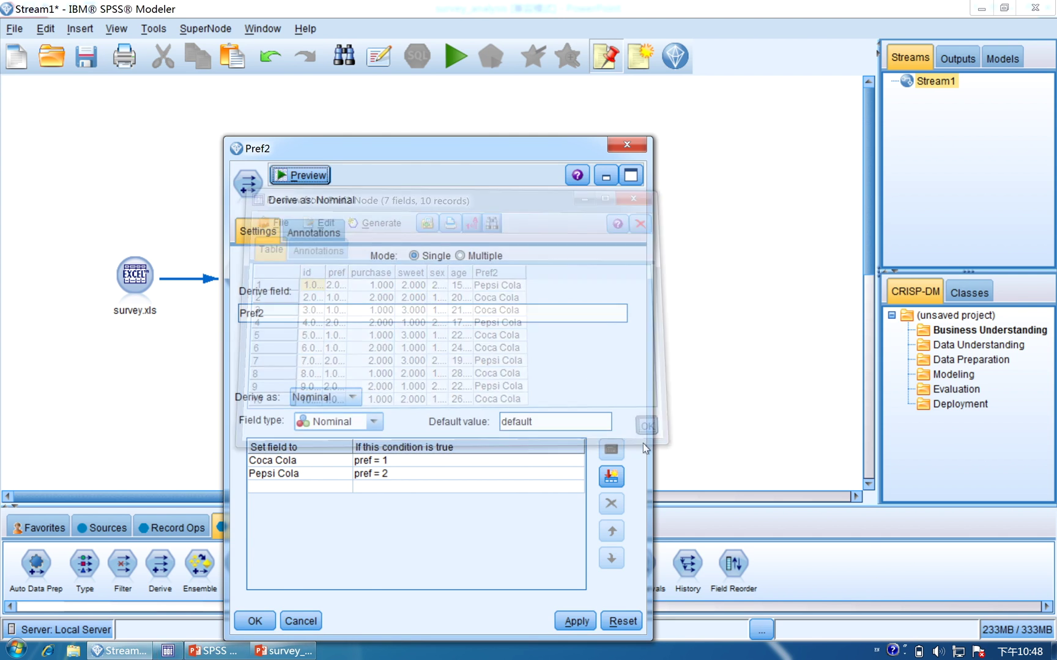
click(255, 621)
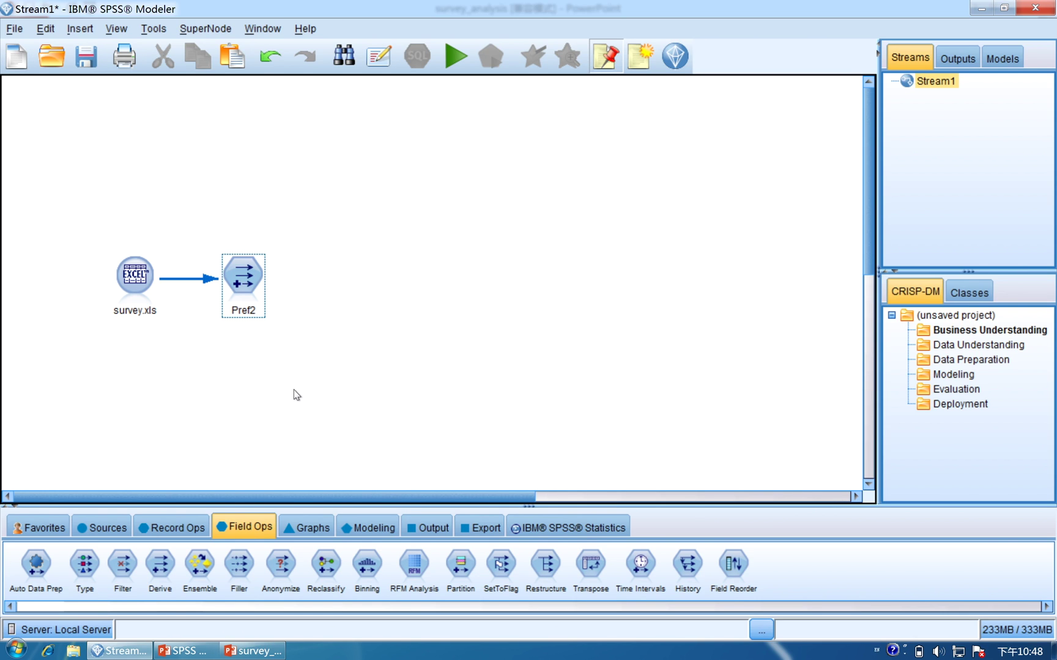
- Add an Aggregate node after Pref2 and connect Pref2 to it
click(187, 531)
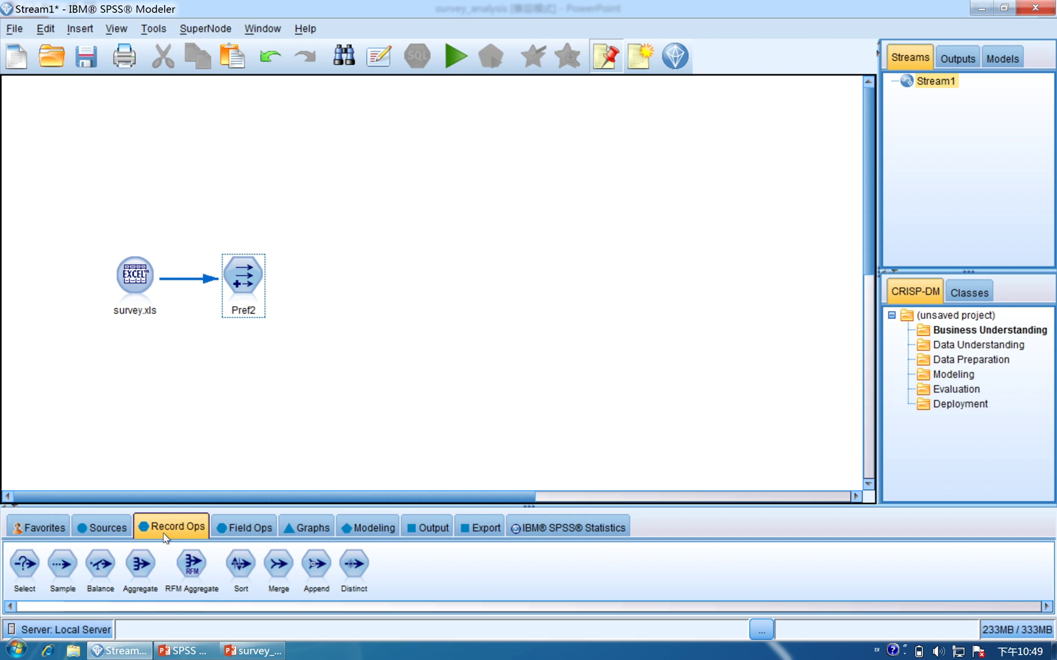
click(138, 563)
click(323, 272)
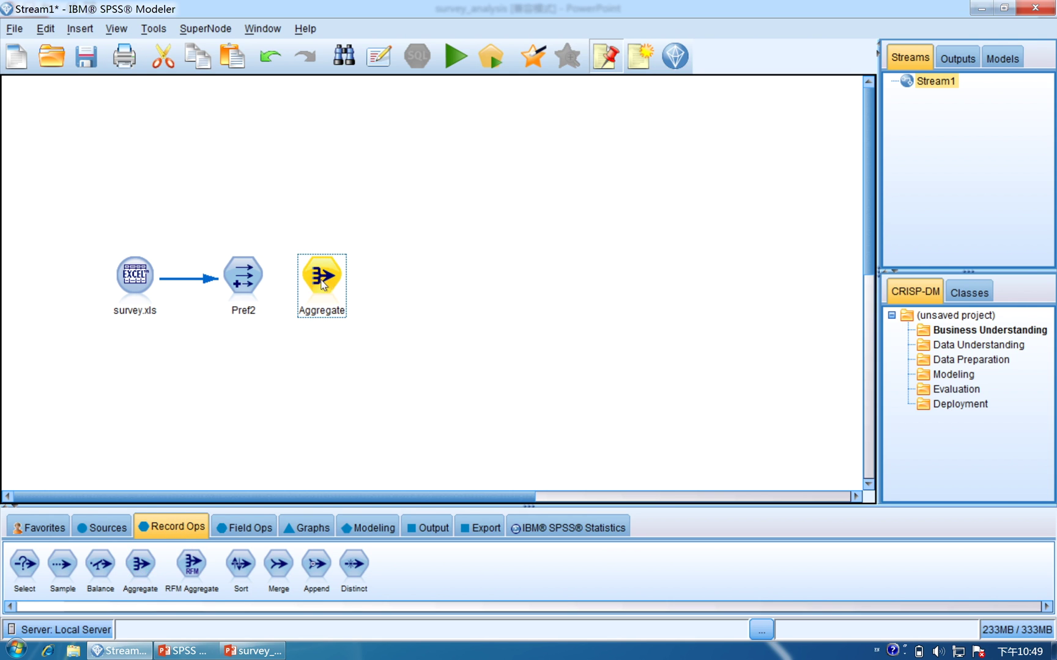
right_click(260, 281)
click(313, 33)
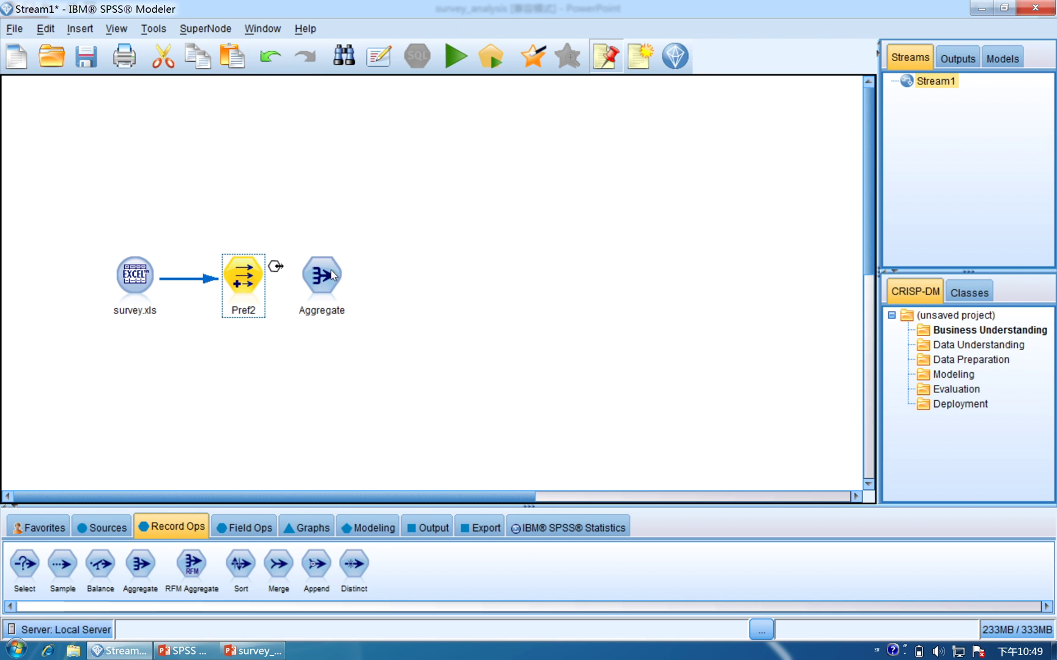
click(331, 278)
drag(335, 284, 347, 282)
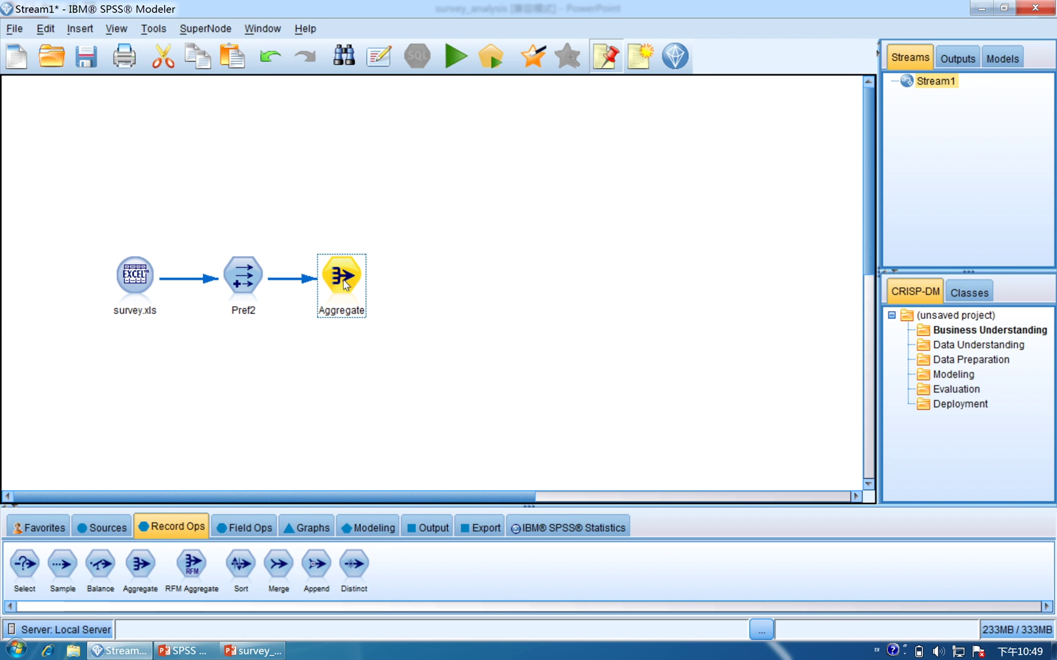
- In the new Aggregate node, set Pref2 as the key field with the record count included, and apply the settings
double_click(344, 281)
drag(425, 226, 353, 182)
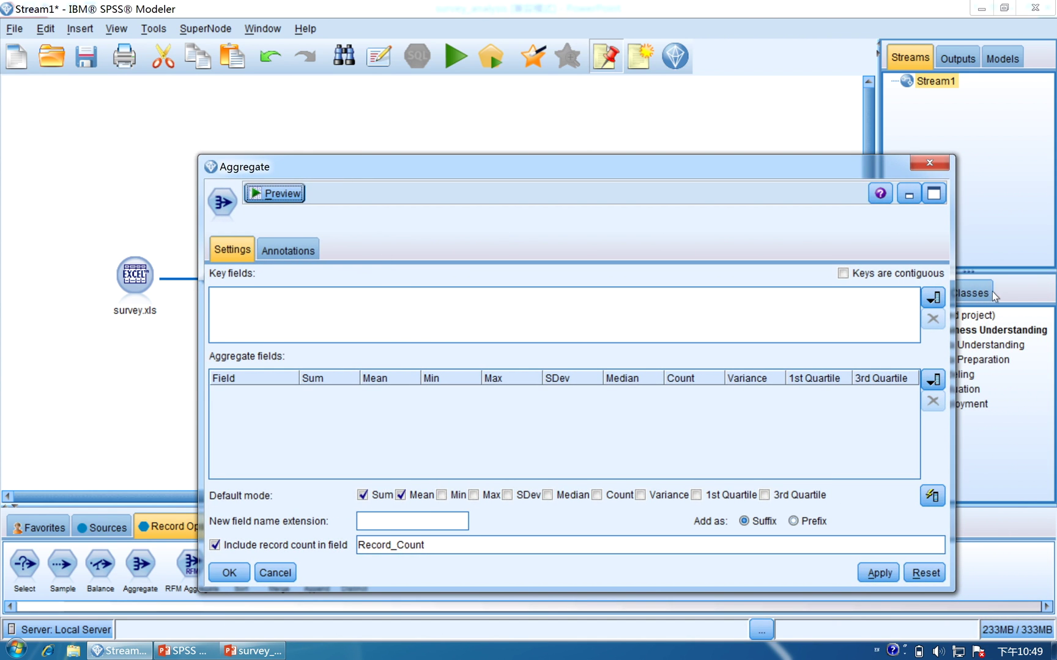
click(932, 298)
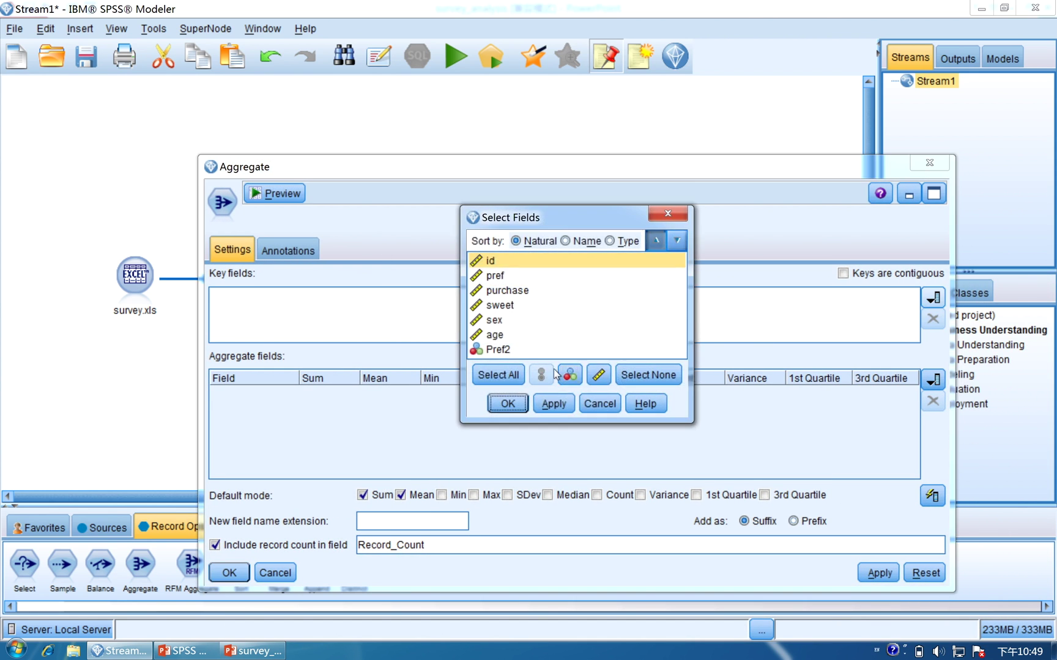
double_click(498, 350)
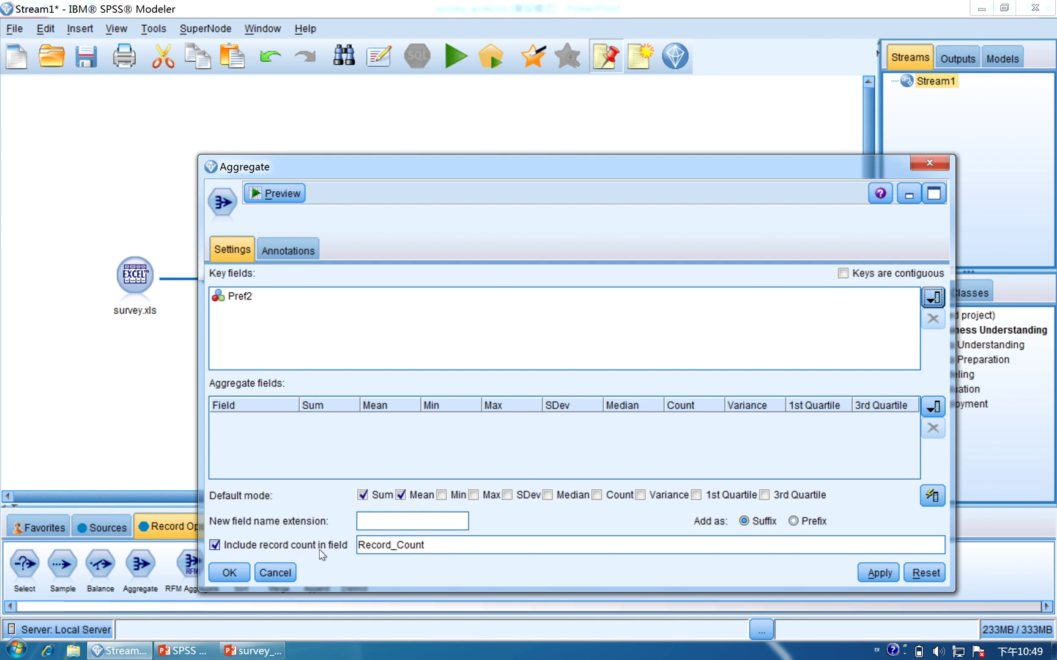
click(878, 573)
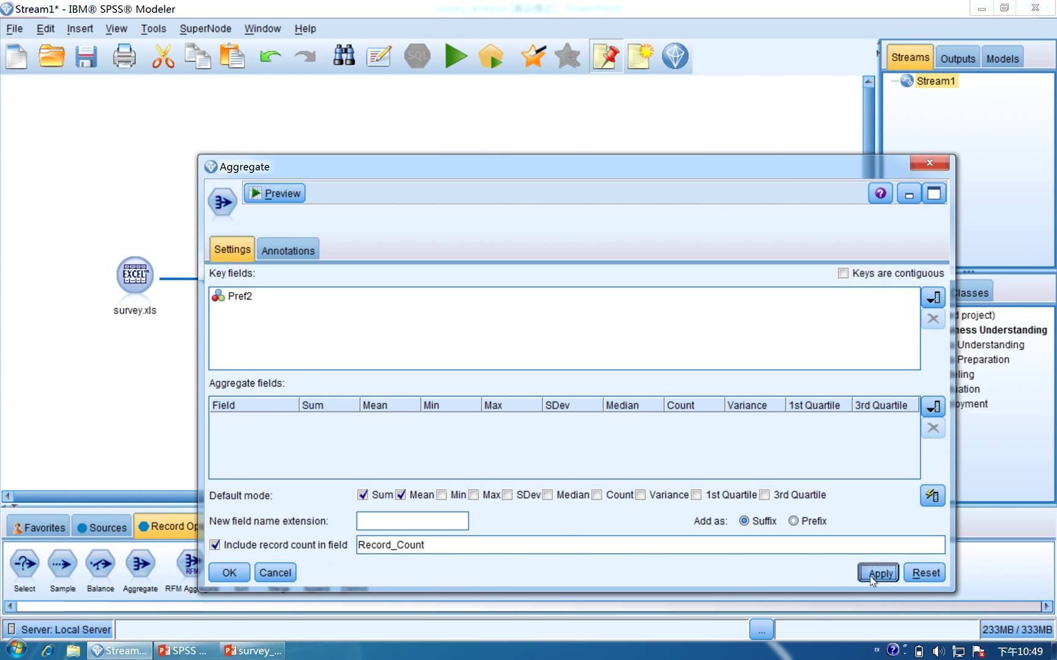
- Preview the Aggregate node's record counts by Pref2, and close the preview and the node settings
click(283, 193)
drag(262, 23, 495, 183)
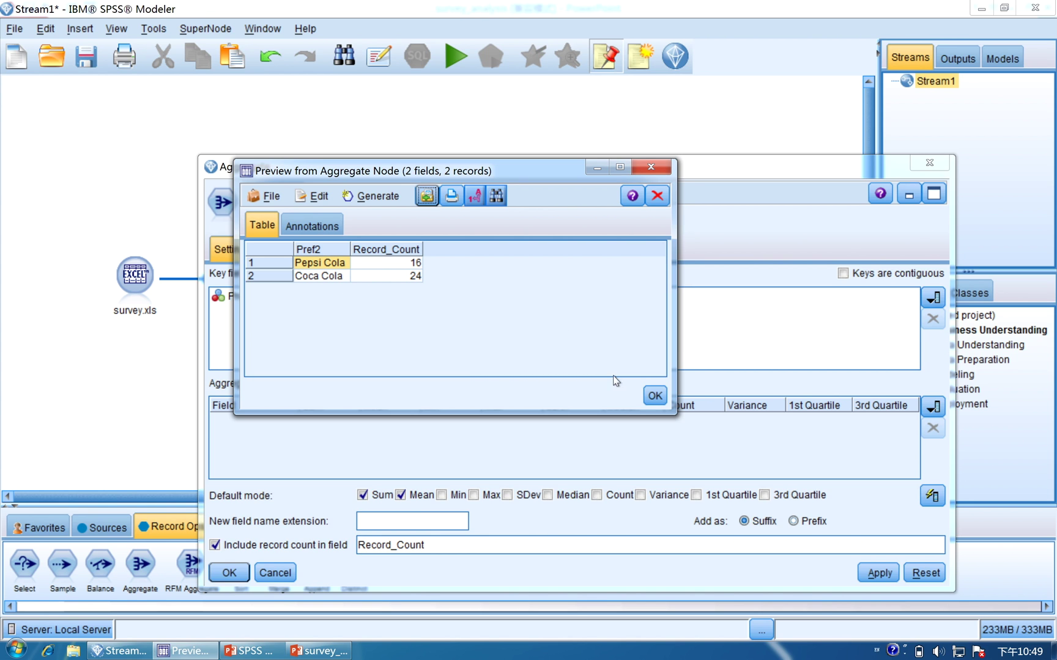
click(654, 396)
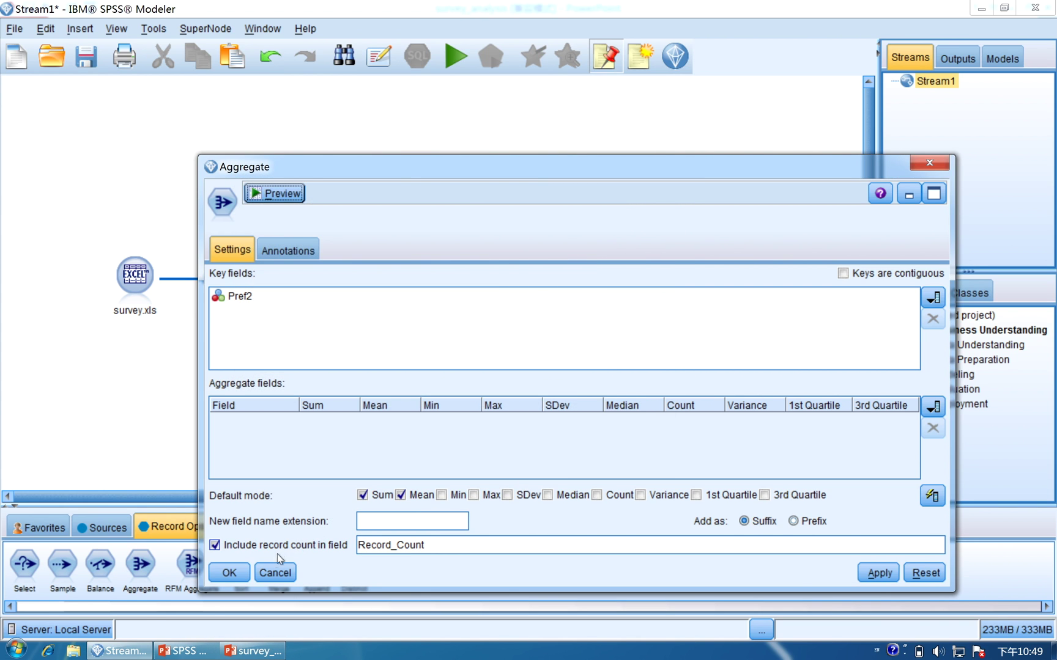
click(239, 573)
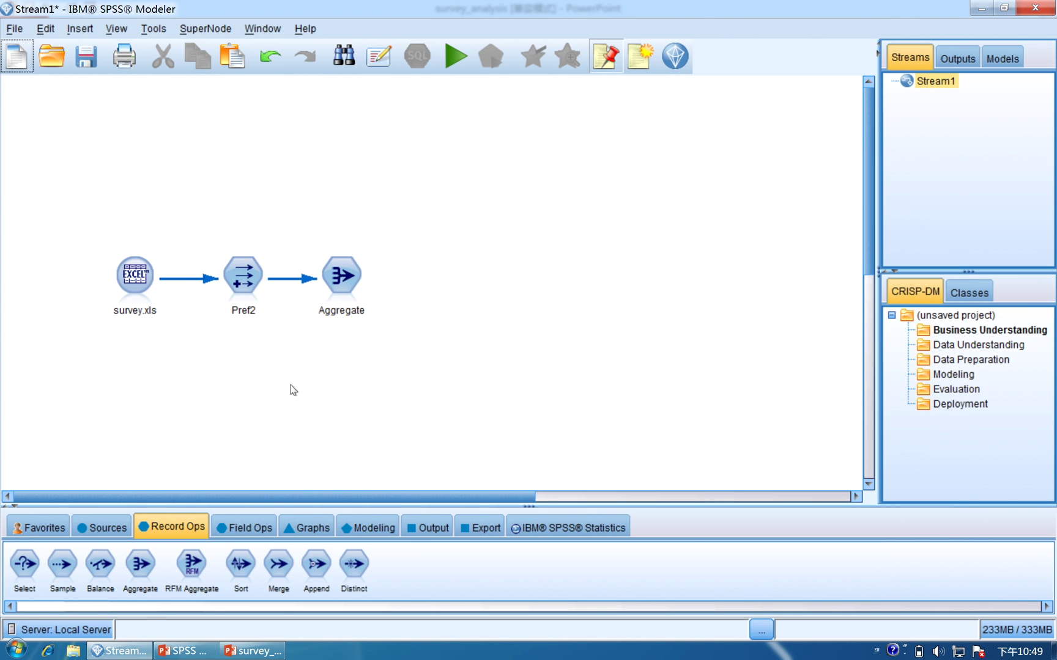
- Review the Pref Frequency and Summary Statistics slides in the two PowerPoint presentations and return to SPSS Modeler
click(191, 652)
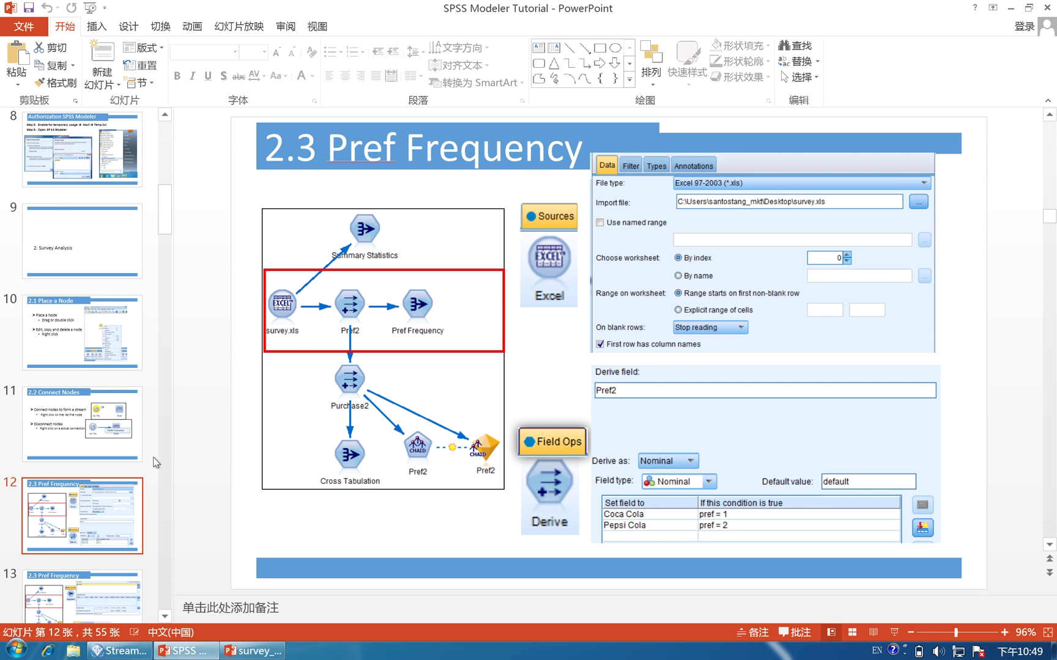
click(81, 594)
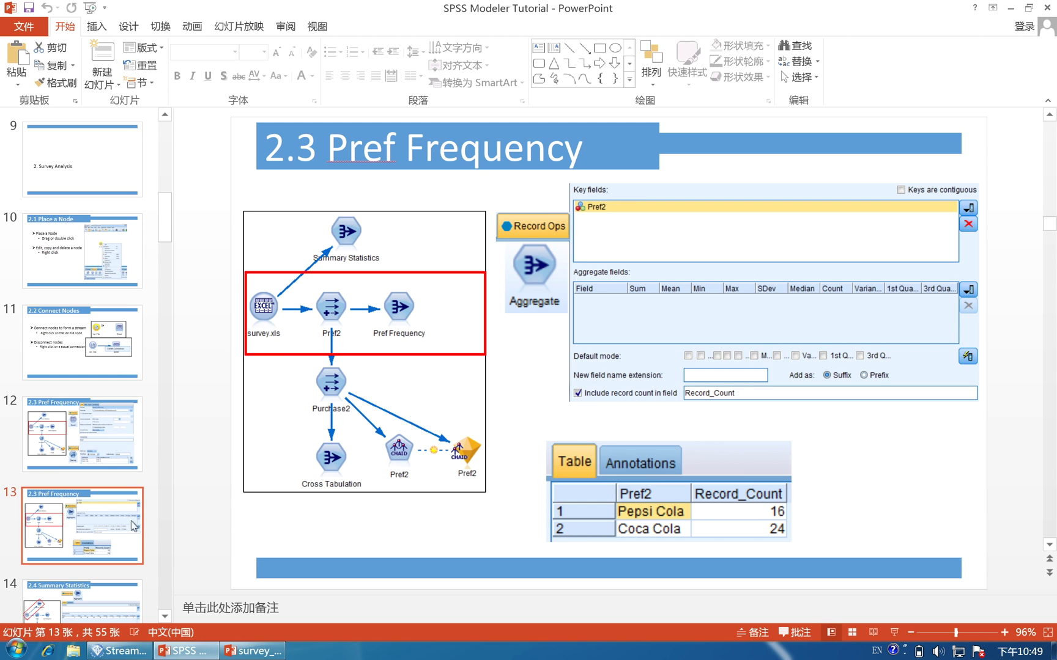
click(98, 585)
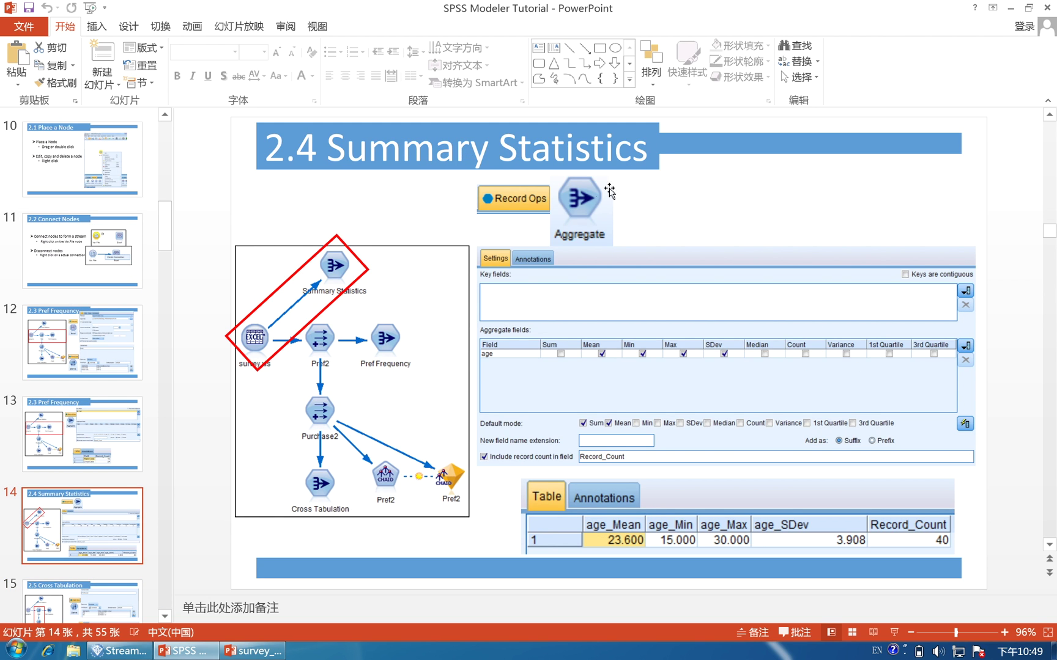
click(227, 649)
click(110, 514)
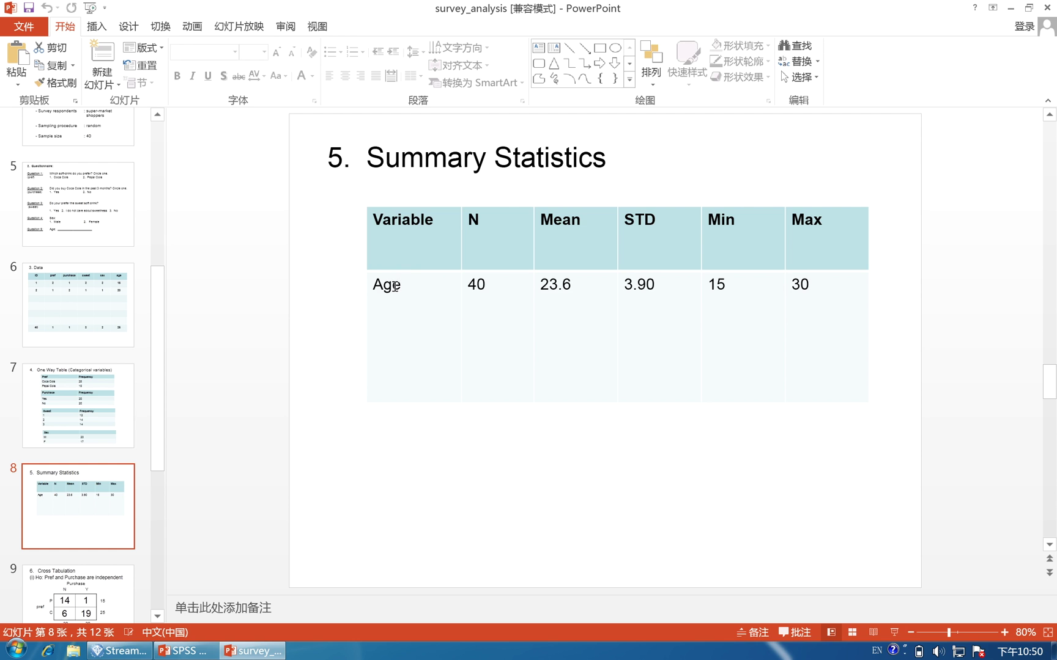
mouse_move(177, 653)
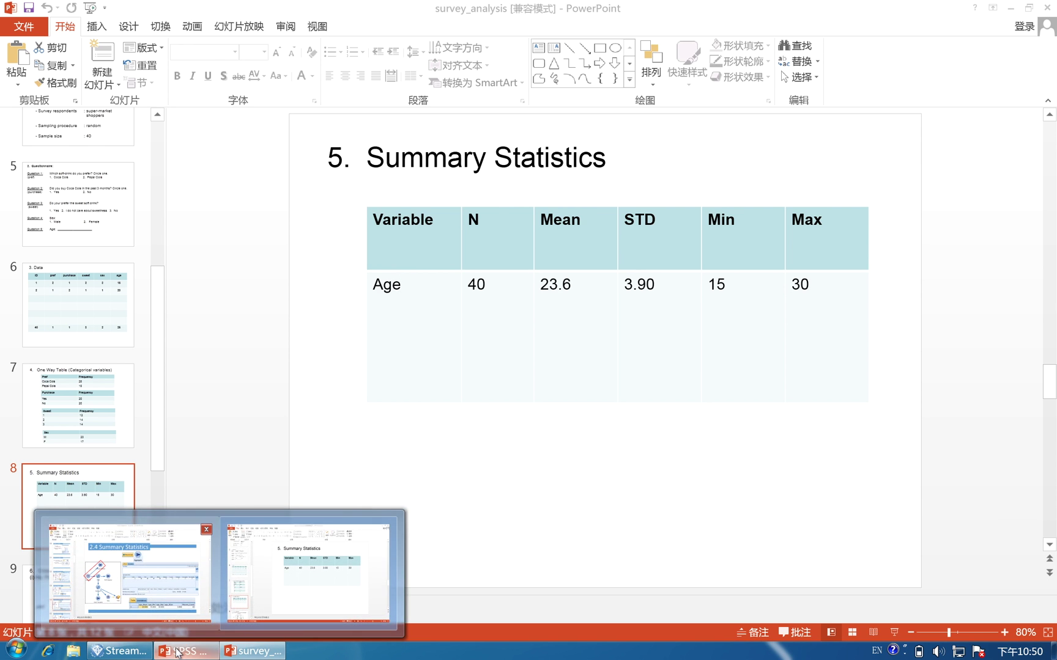
click(190, 612)
key(alt+Tab)
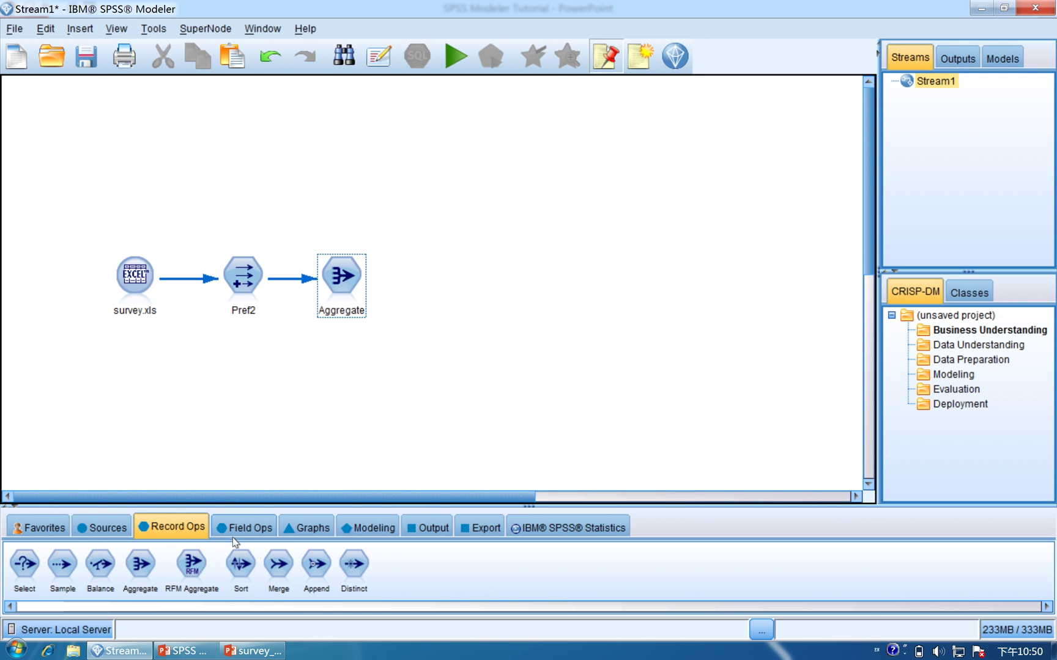
- Place a second Aggregate node above Pref2 and connect survey.xls to it
drag(137, 560, 219, 337)
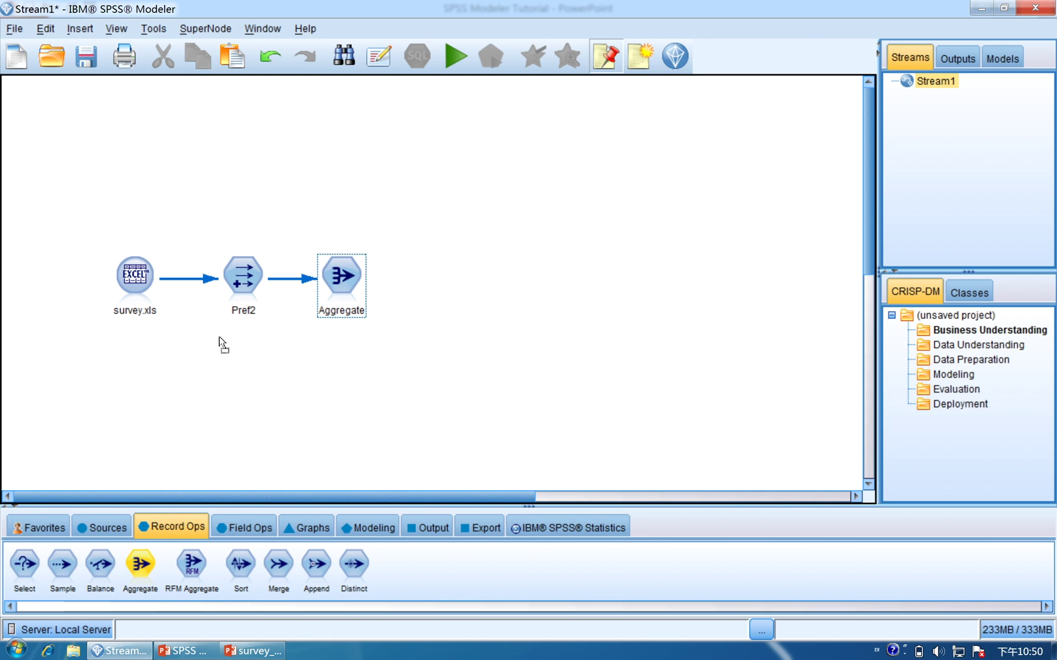
drag(222, 162, 229, 169)
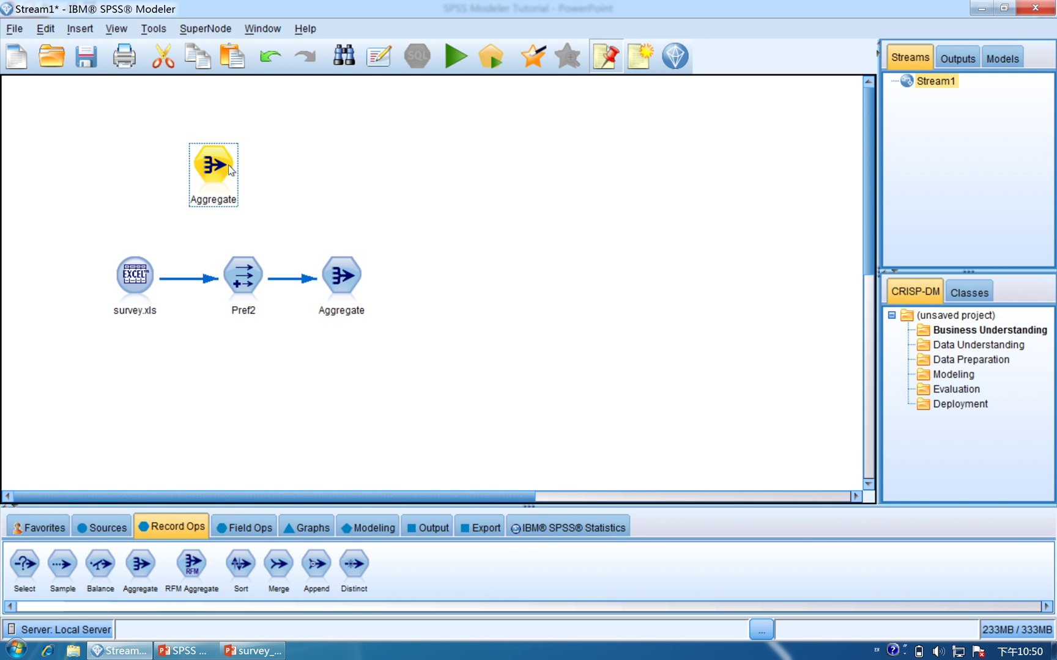
right_click(138, 275)
click(170, 302)
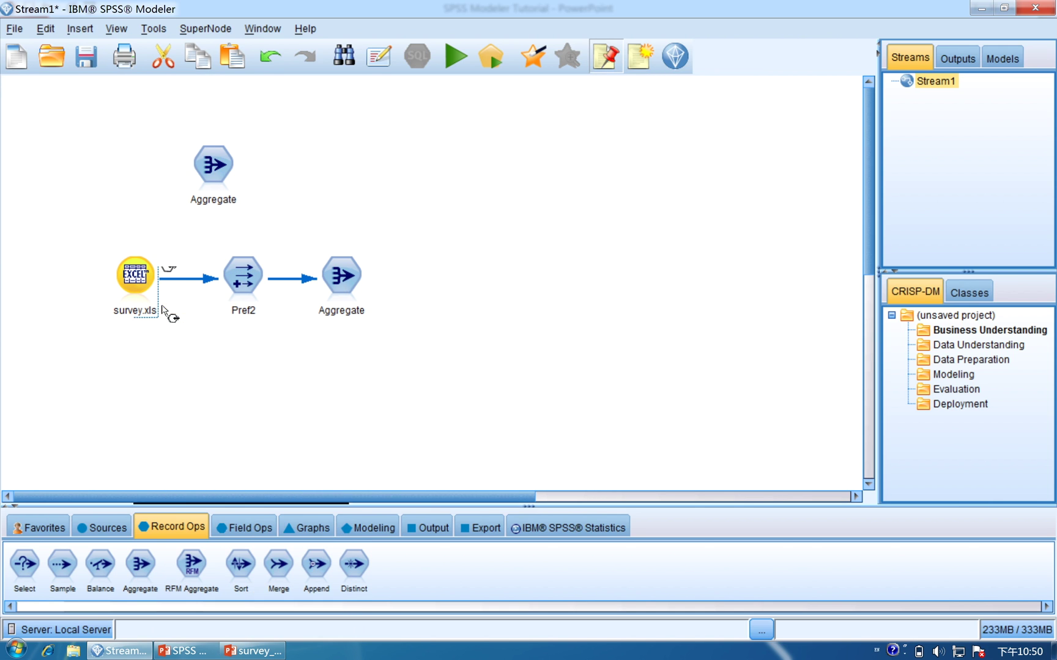
click(214, 170)
drag(214, 171, 254, 156)
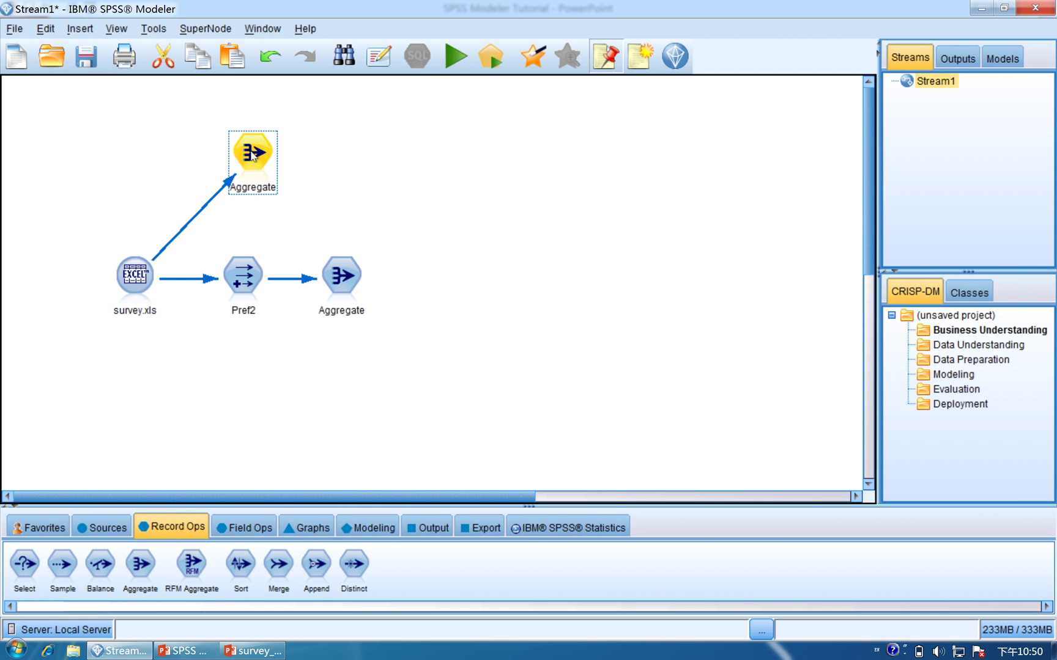
- Add age as an aggregate field in the Aggregate node fed directly by survey.xls
double_click(253, 154)
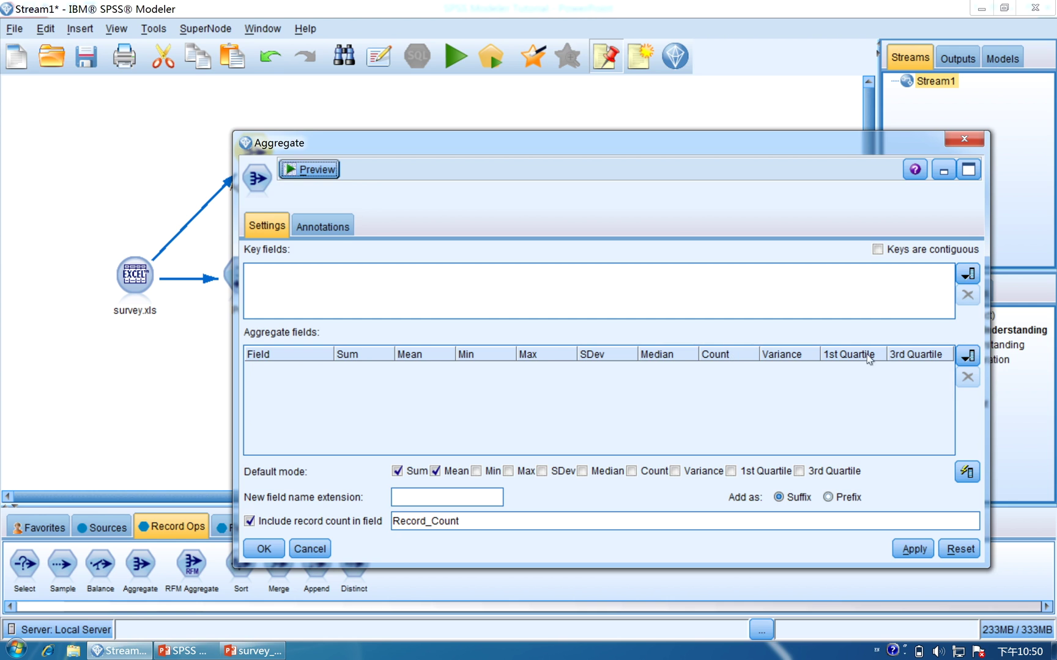
click(967, 356)
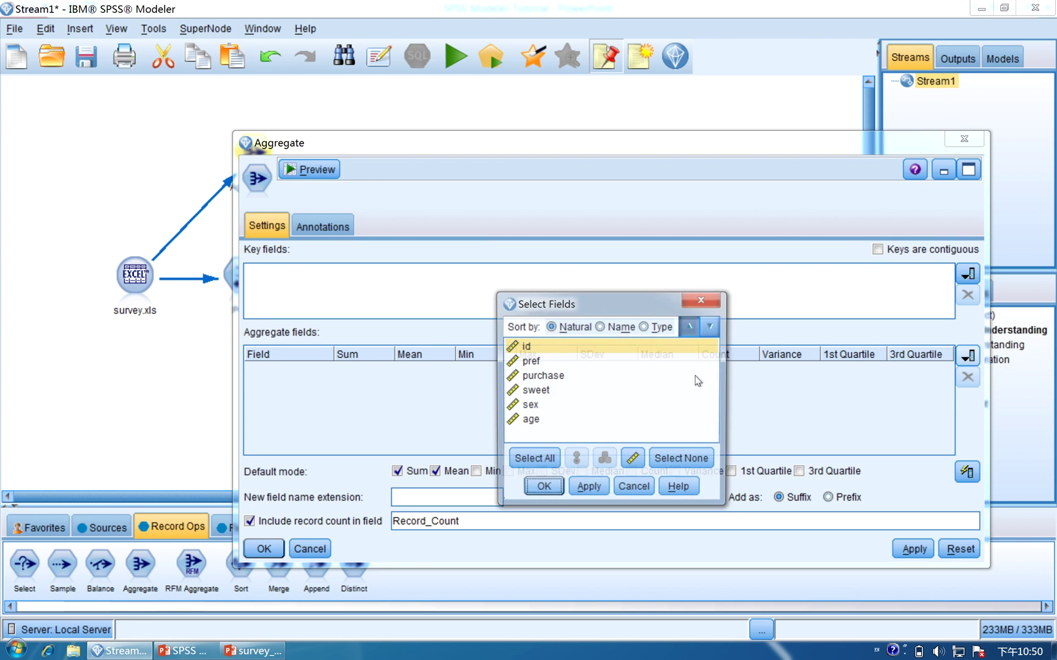
double_click(530, 421)
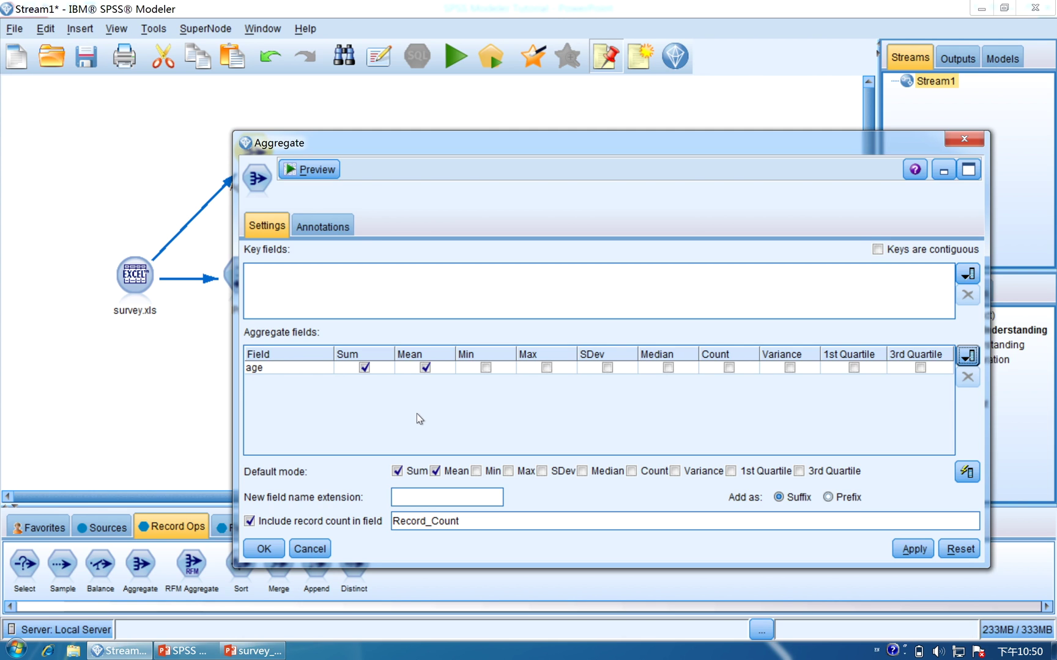
- Aggregate age by Mean, Min, Max, SDev and Count without Sum, exclude the record count field, and apply the settings
click(363, 367)
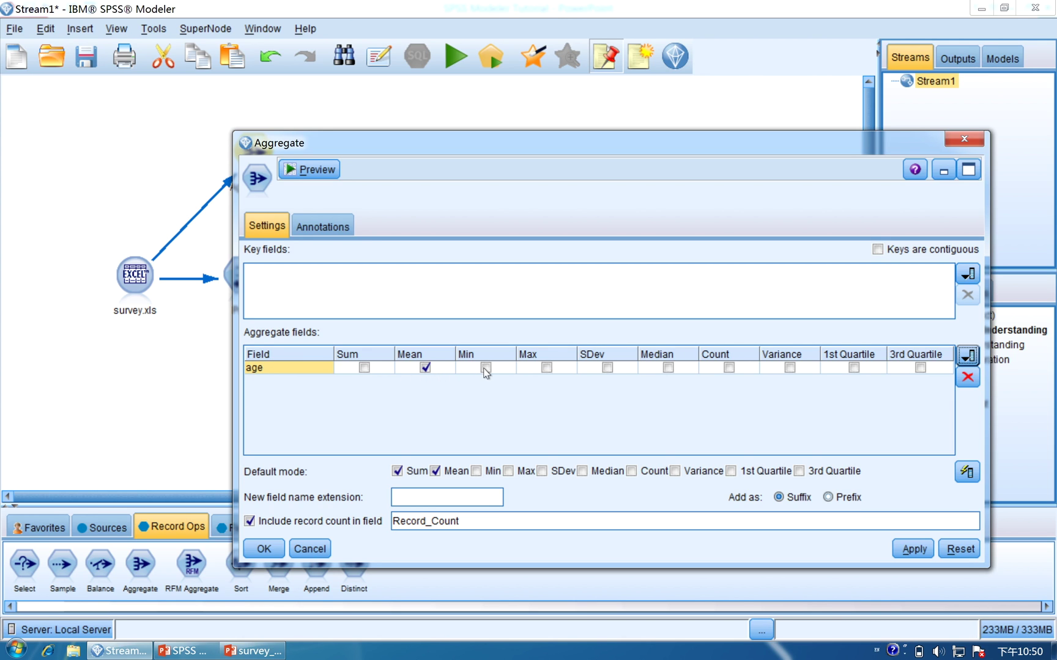
click(547, 368)
click(608, 368)
click(296, 525)
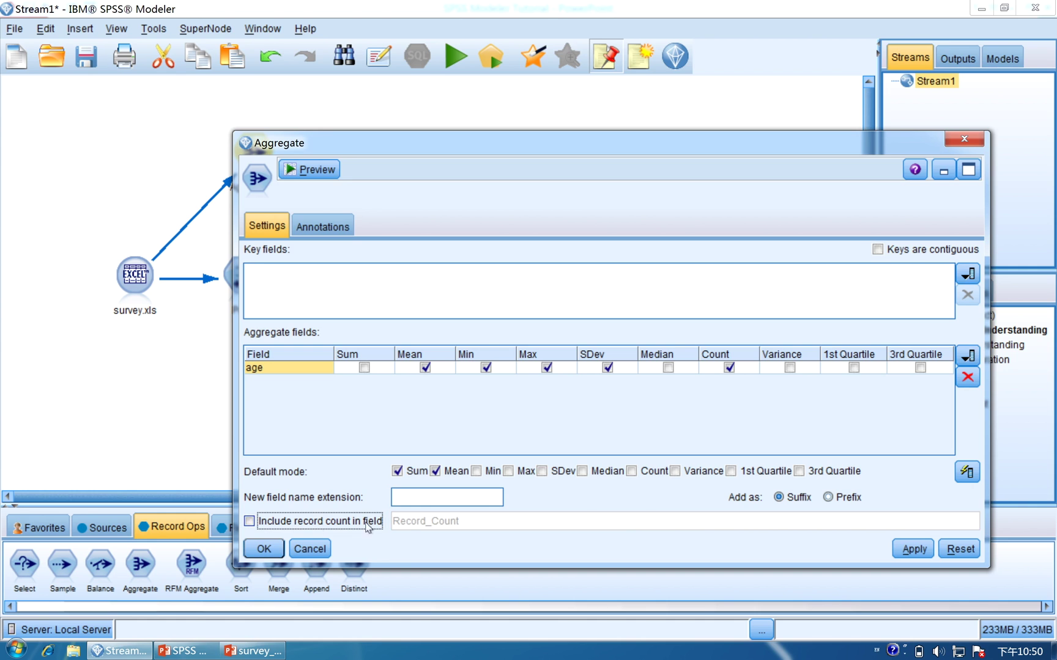
click(905, 552)
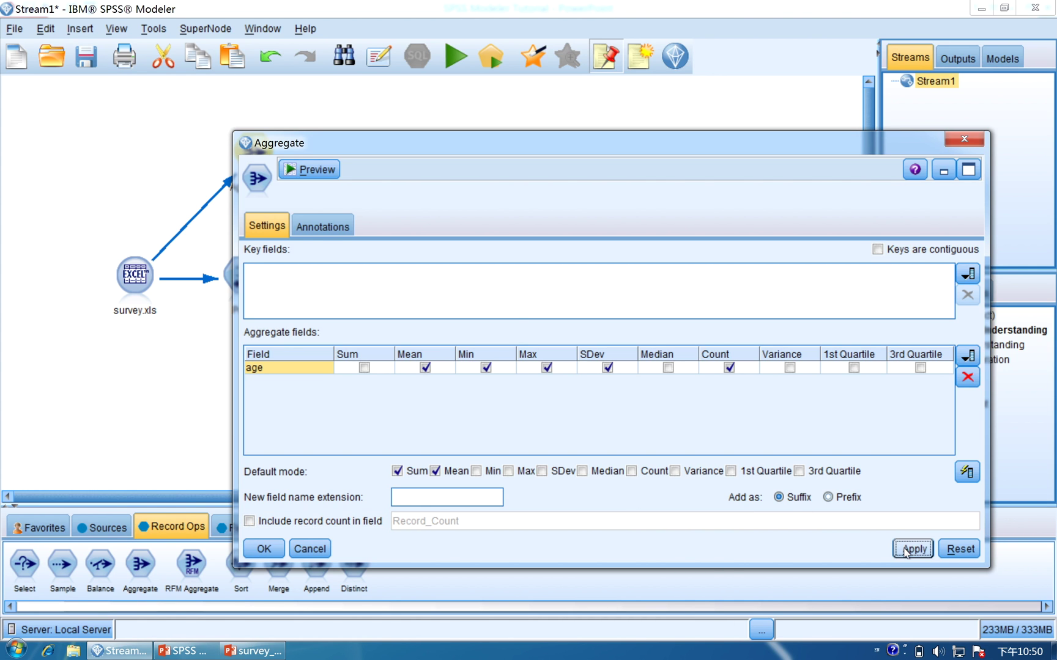
- Preview the age summary statistics, compare them with the Summary Statistics slide in PowerPoint, and close the preview
click(323, 169)
drag(313, 13, 528, 159)
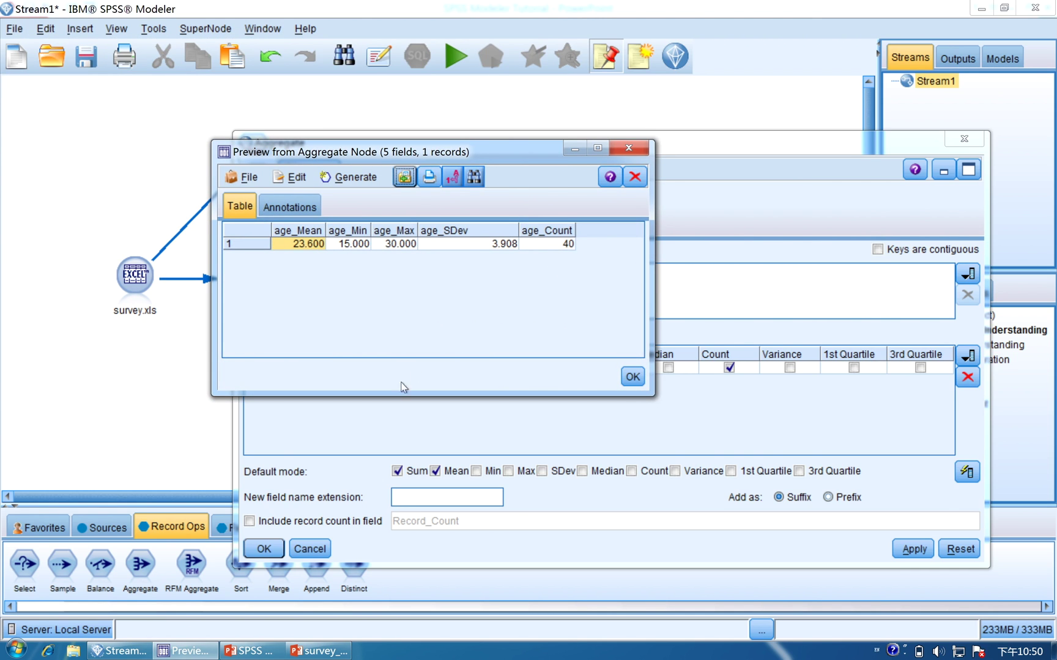
click(315, 651)
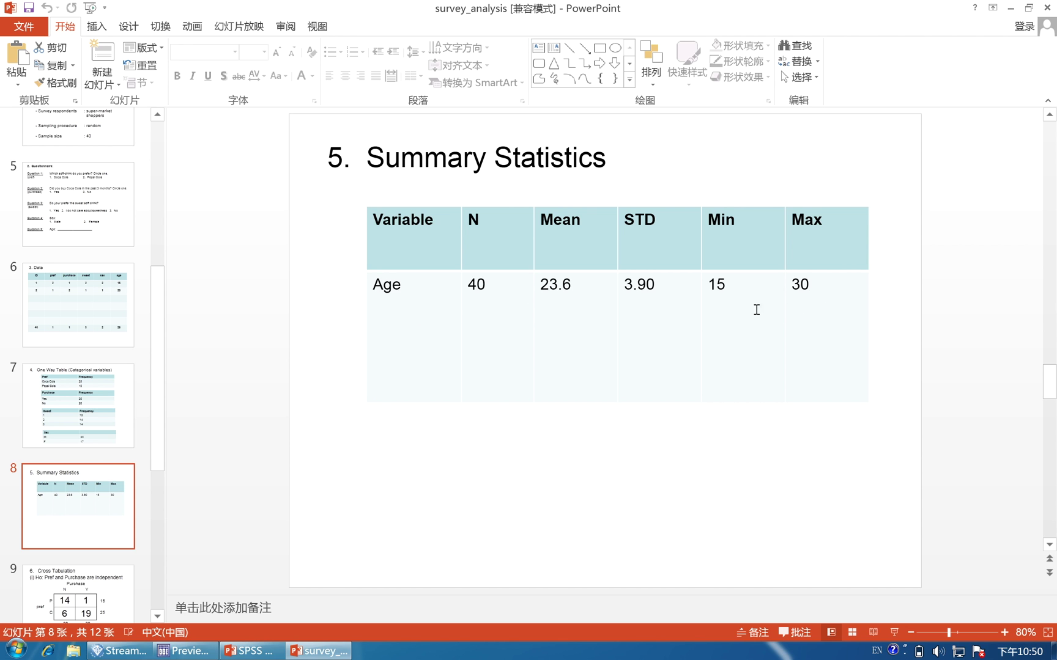
click(306, 650)
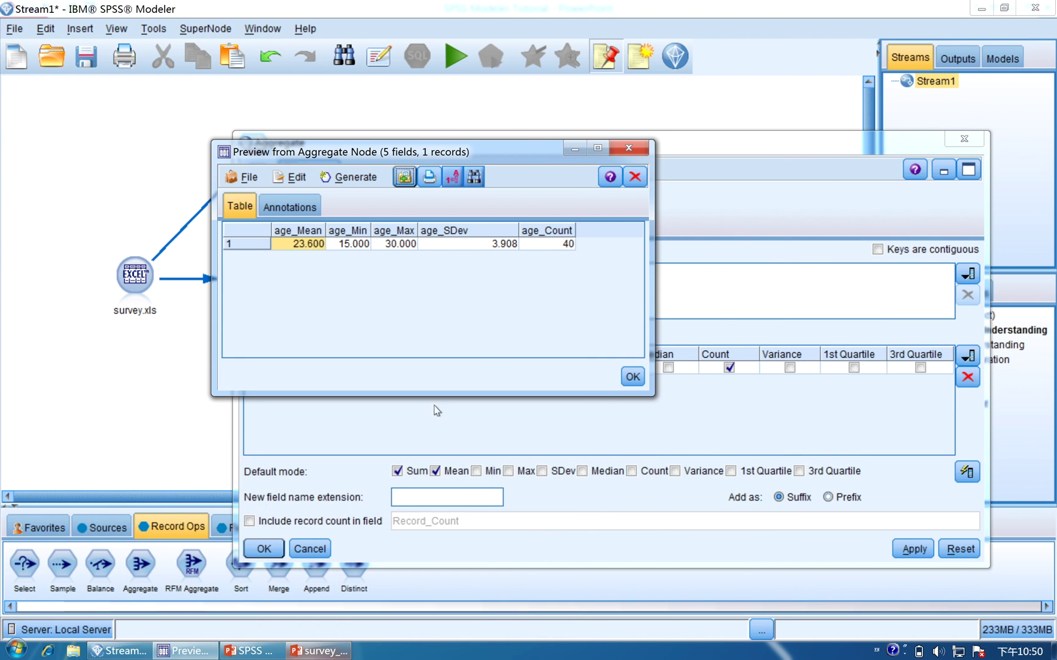
click(632, 377)
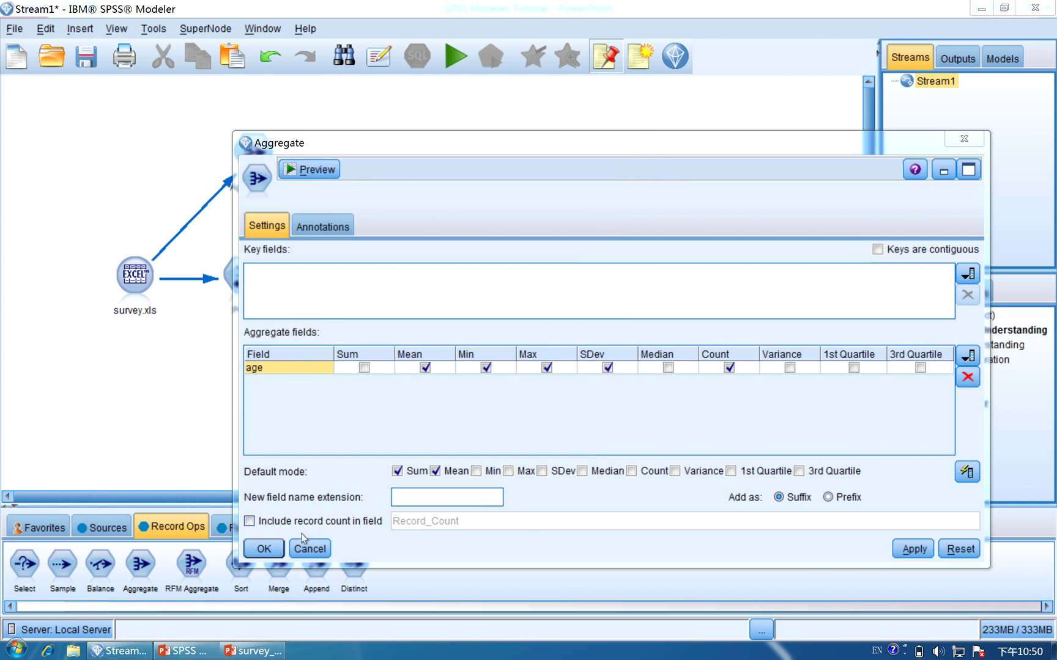
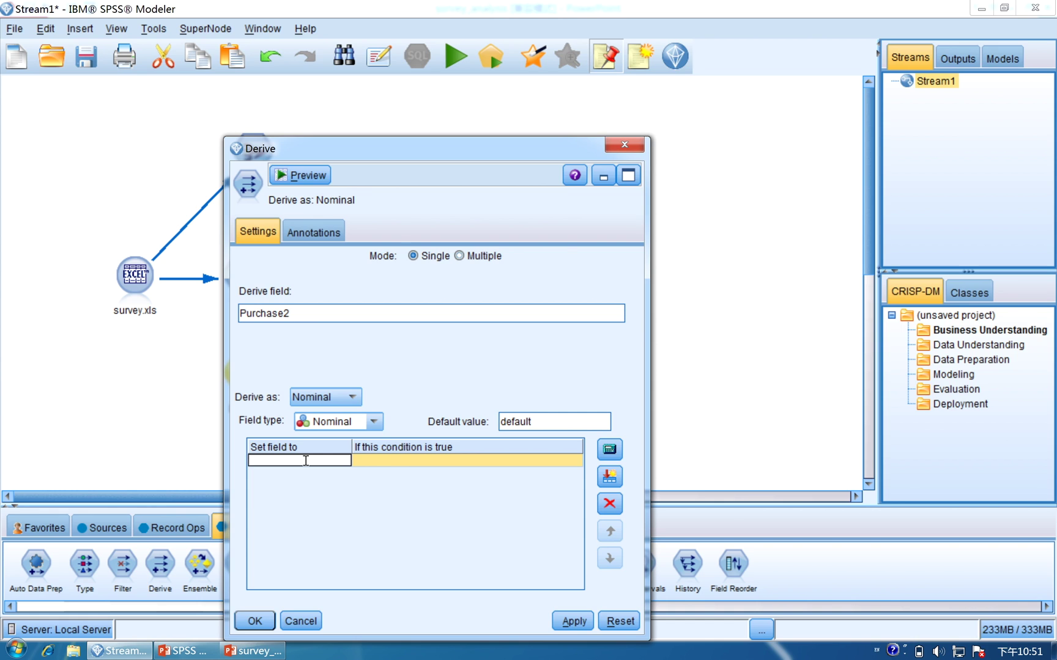
- Define the first Purchase2 category as Purchase with the condition purchase = 1
text(chase)
click(394, 465)
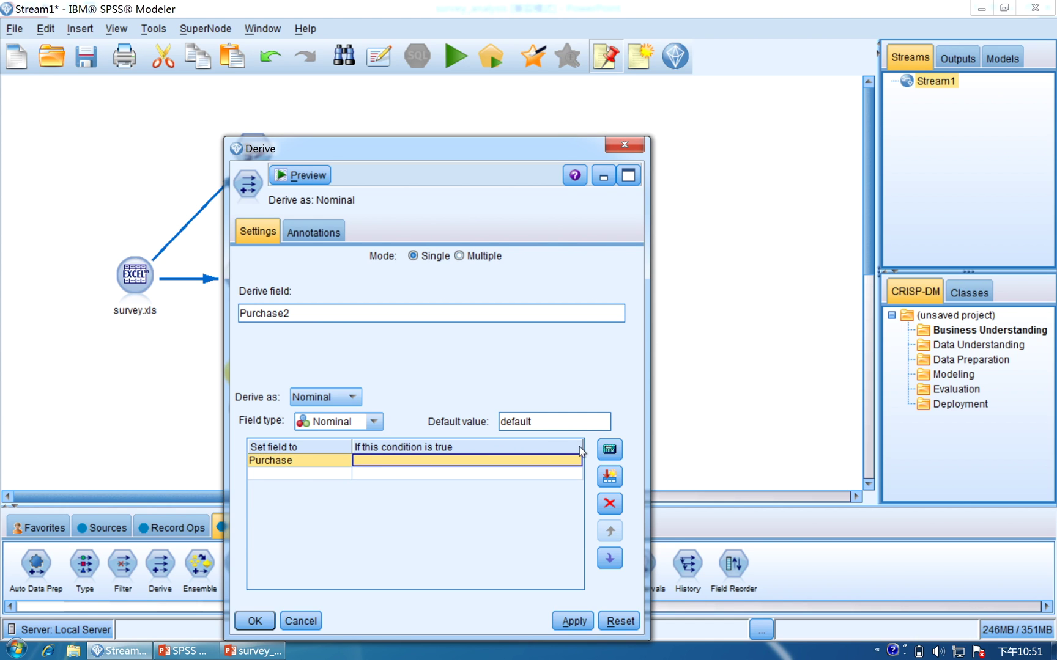
click(609, 451)
double_click(520, 444)
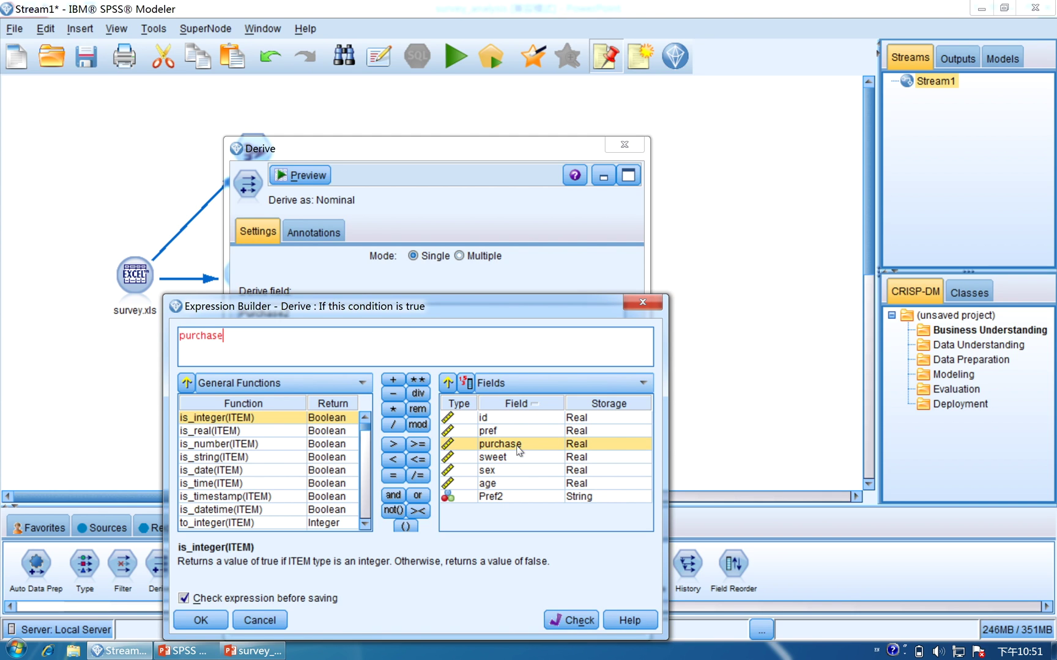
click(393, 475)
text(1)
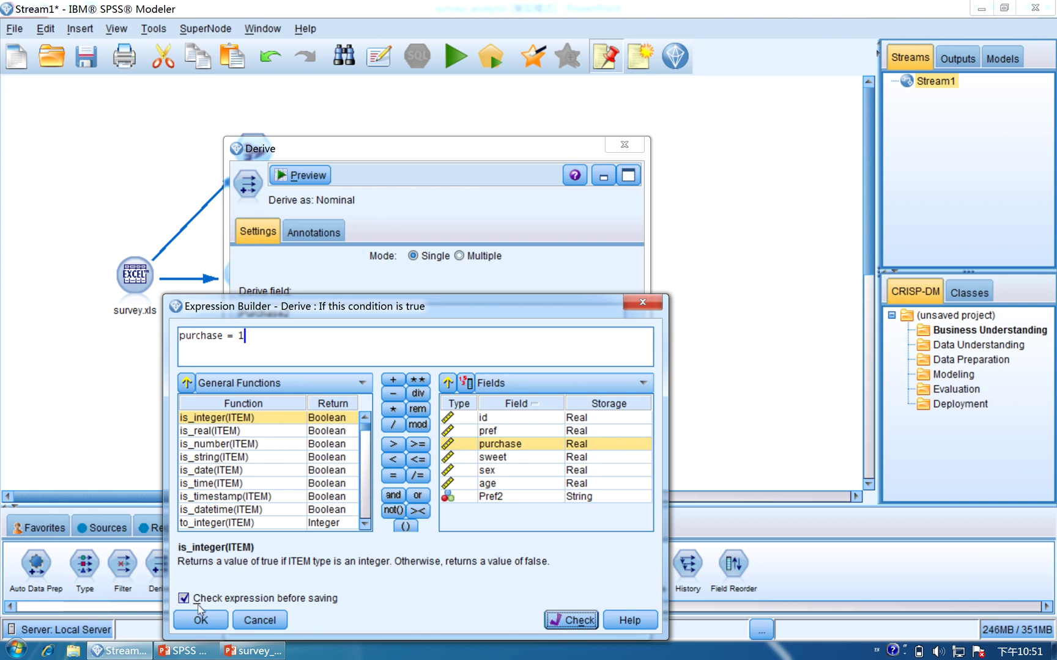
click(201, 619)
- Define the second Purchase2 category as Not Purchase with the condition purchase = 2, and apply the Derive settings
click(302, 474)
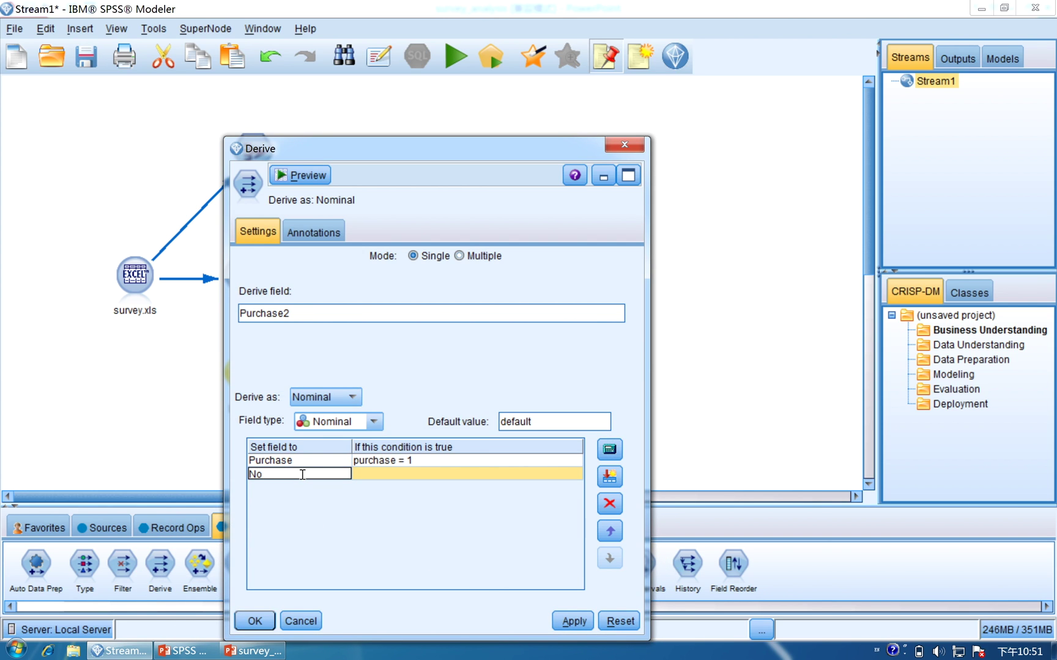
text(Not Purchase)
click(375, 479)
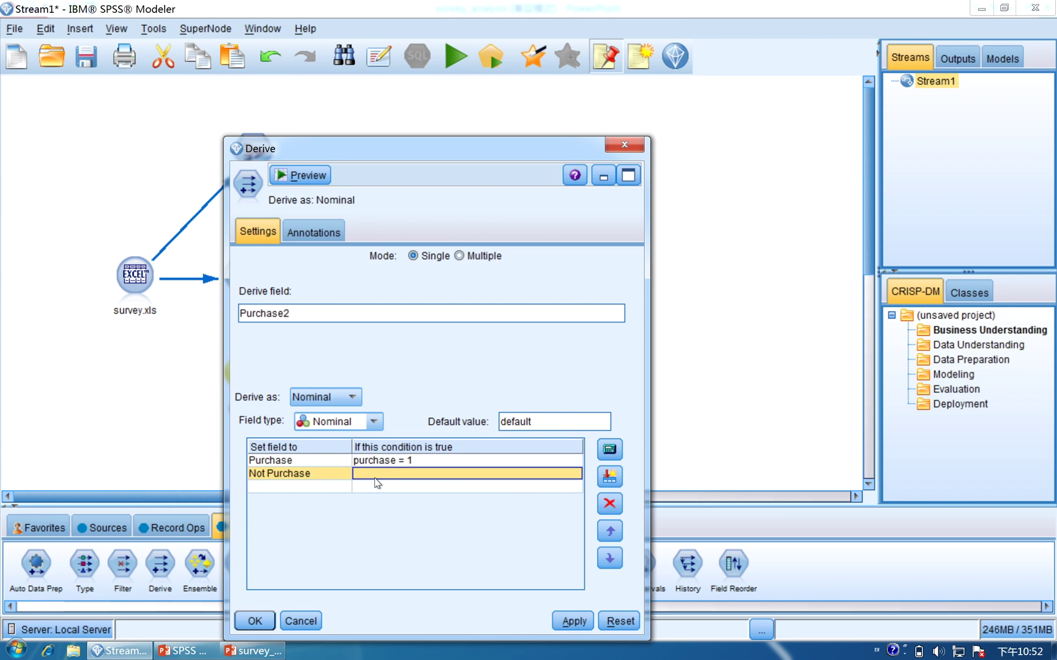
click(609, 450)
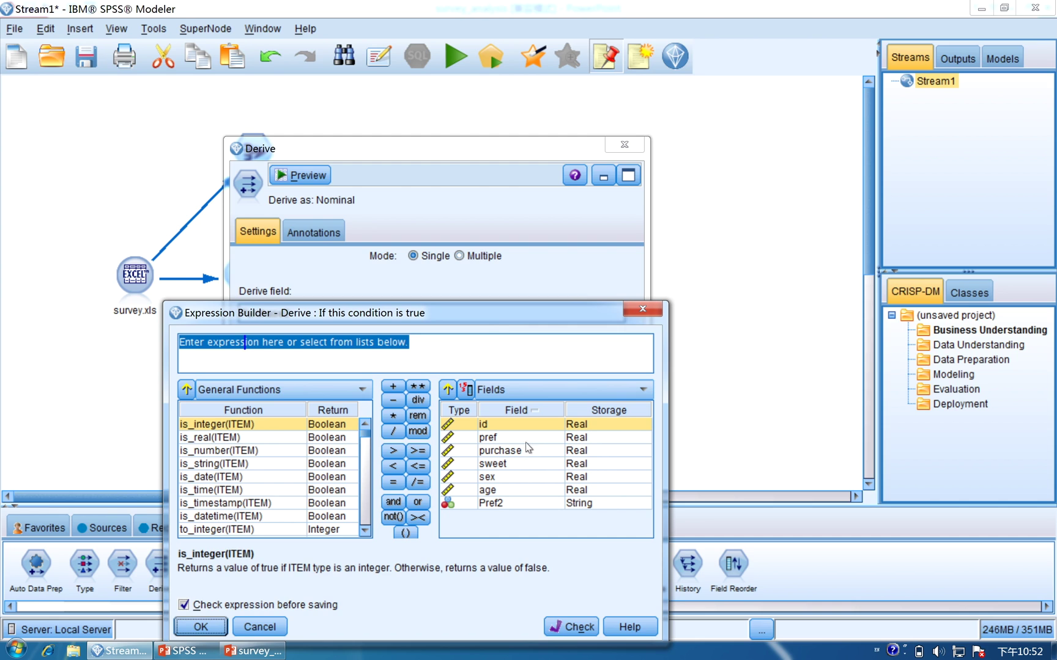
double_click(527, 449)
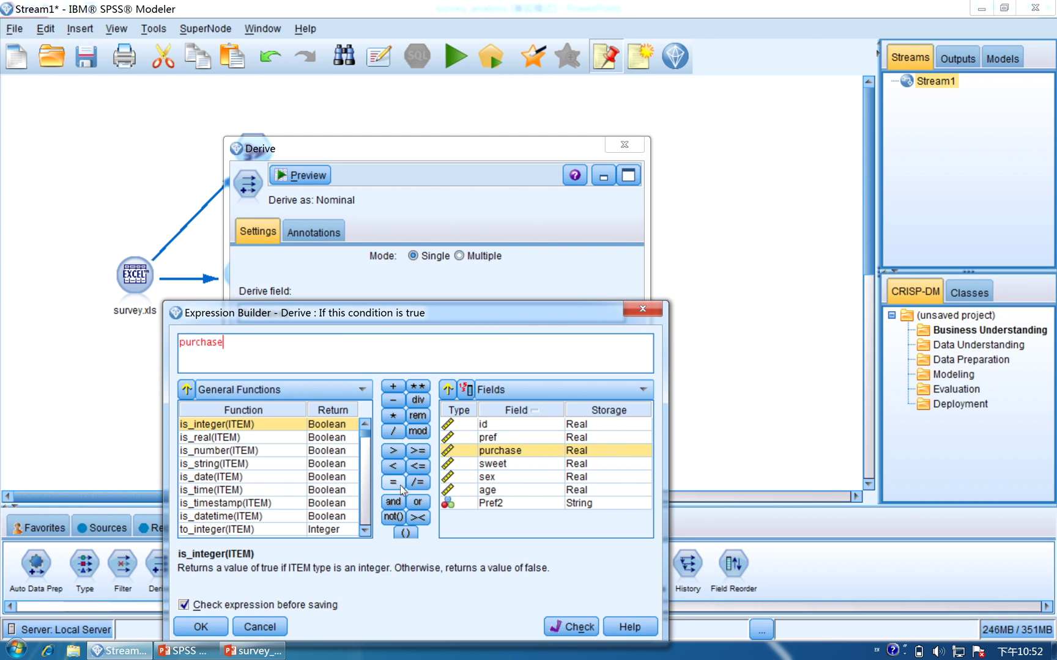
text(2)
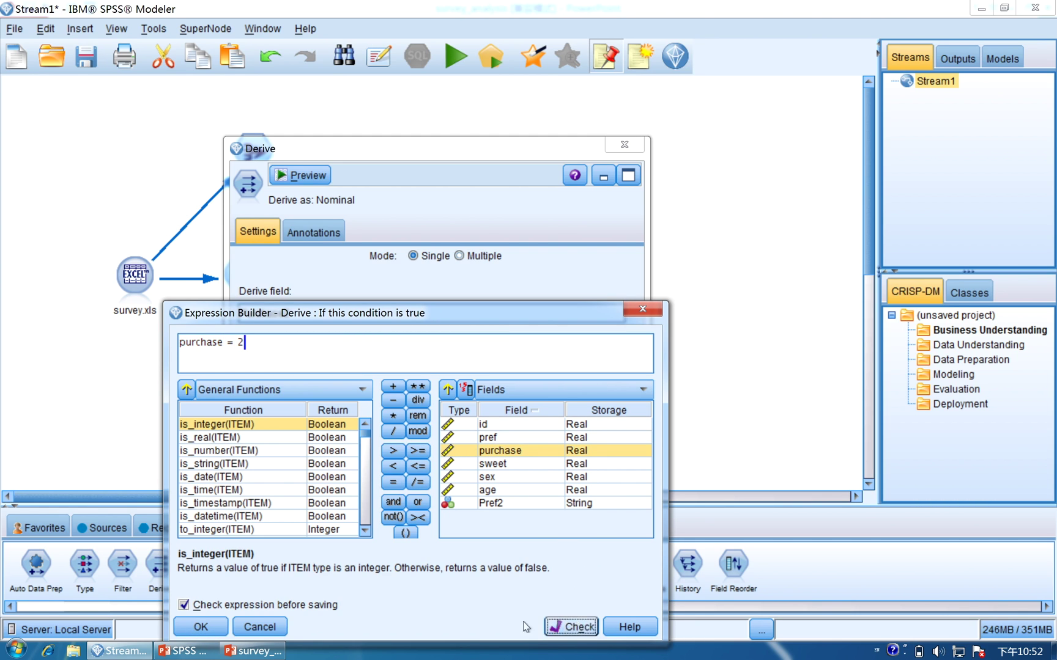
click(201, 627)
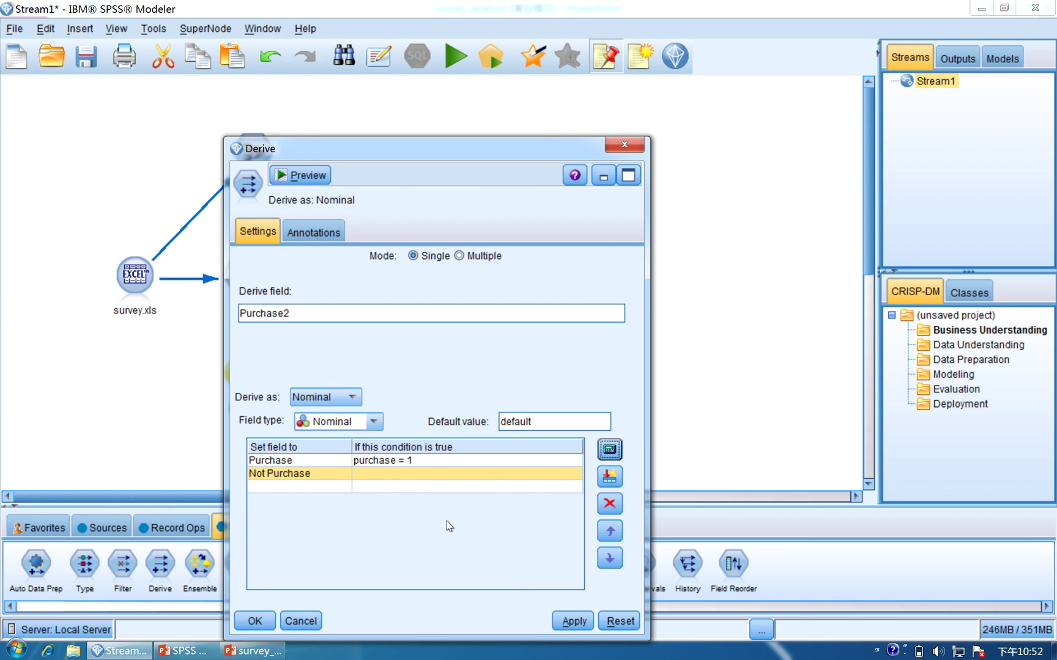
click(438, 488)
click(573, 621)
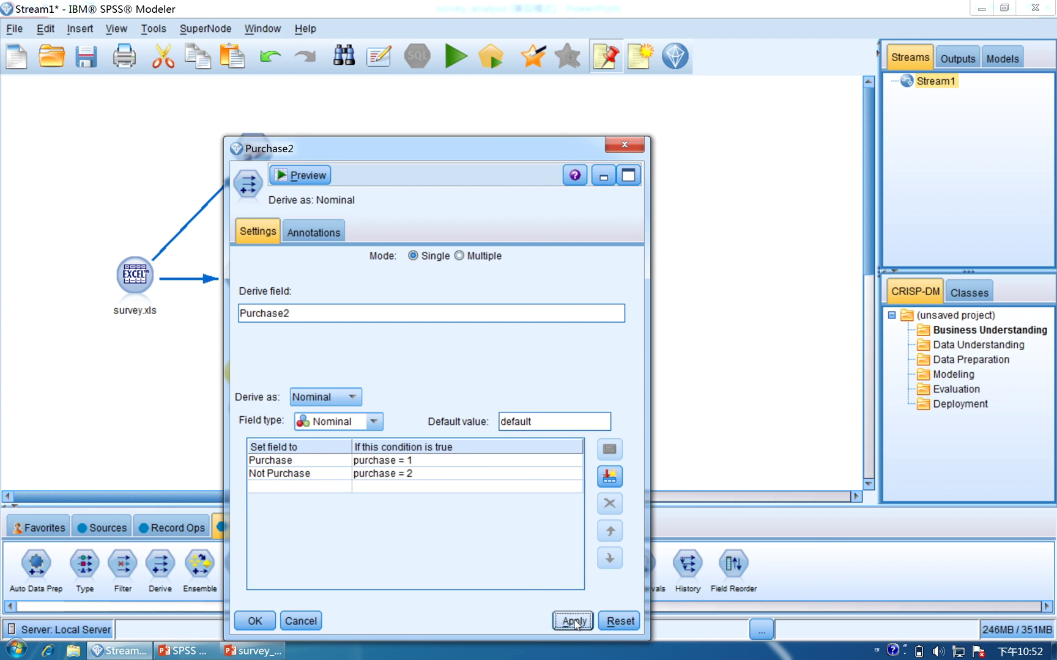
- Preview the records with the derived Purchase2 field, and close the preview and the node settings
click(309, 175)
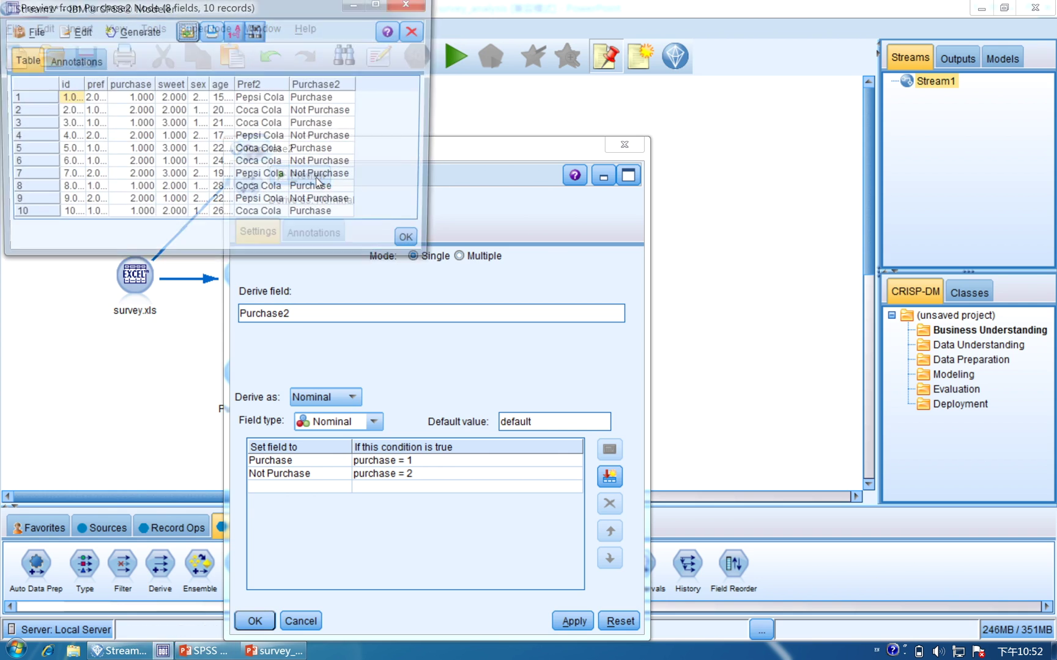
drag(283, 19, 313, 111)
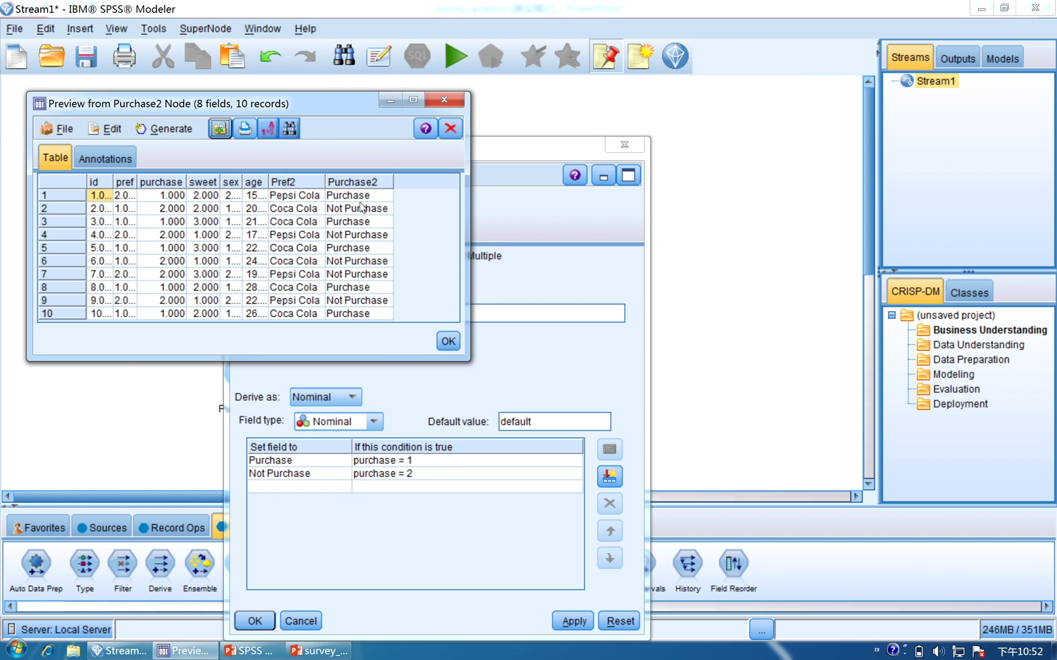
click(448, 342)
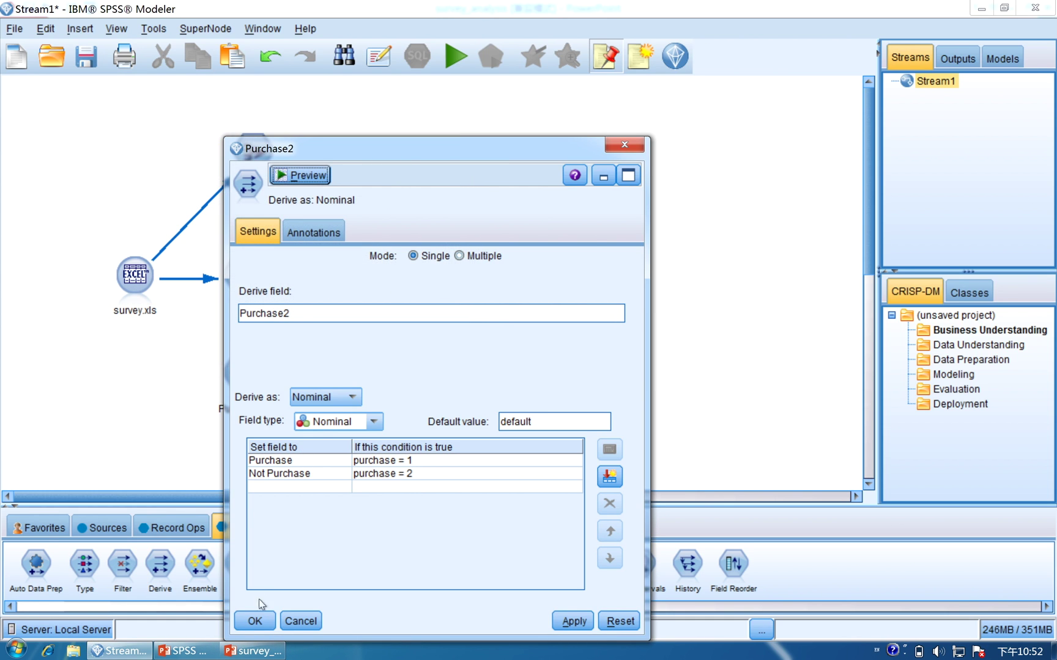
click(255, 620)
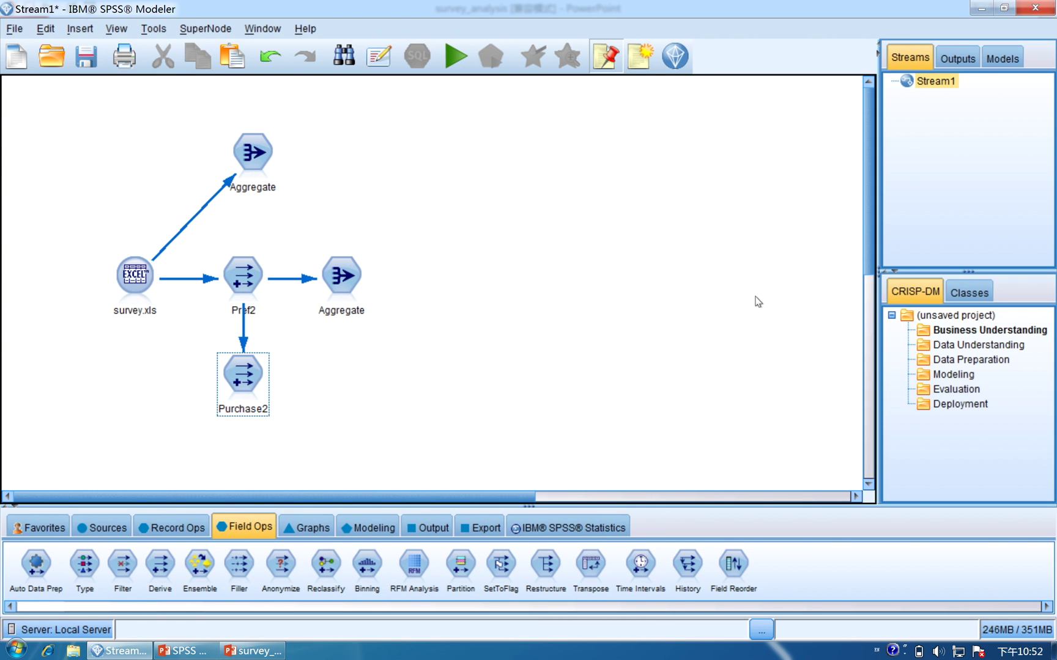
- Place an Aggregate node below Purchase2 on the canvas and connect Purchase2 to it
drag(869, 253, 869, 308)
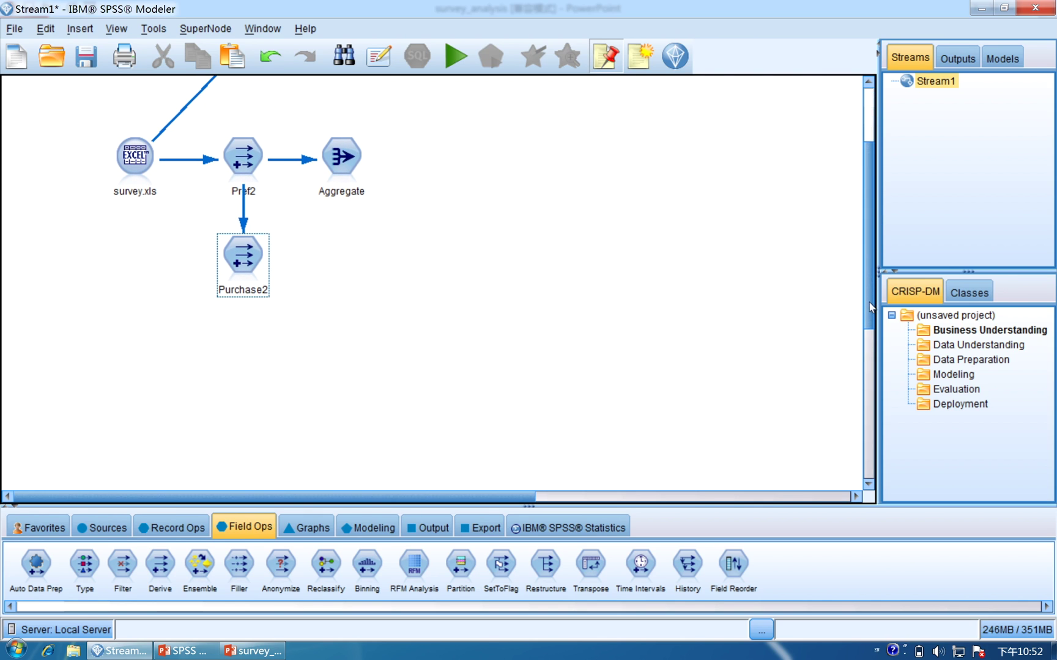
click(184, 528)
click(141, 564)
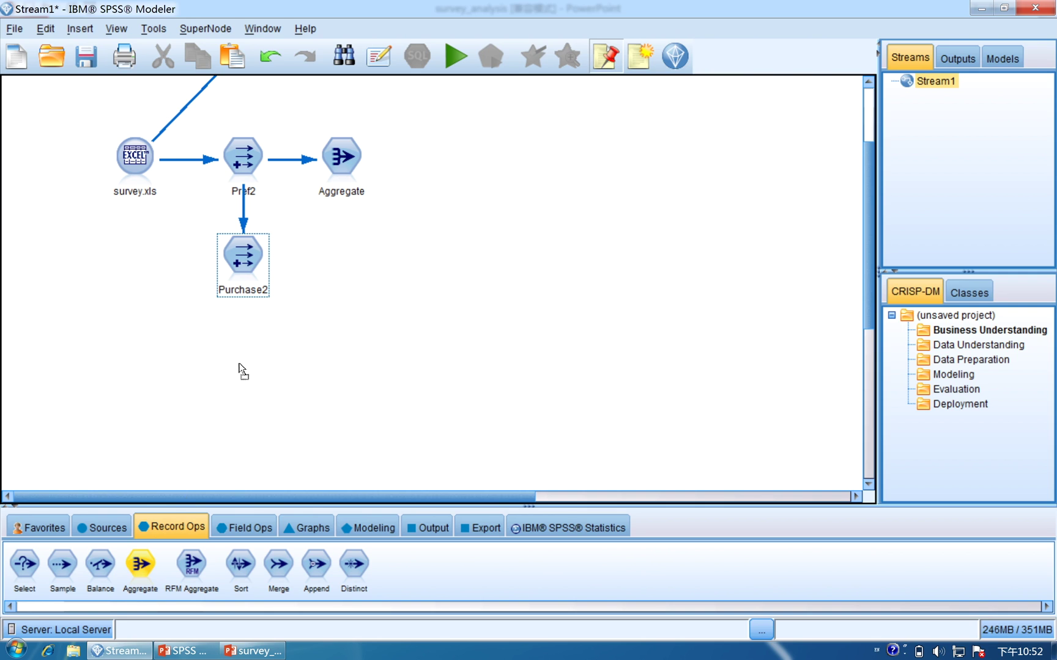
click(242, 356)
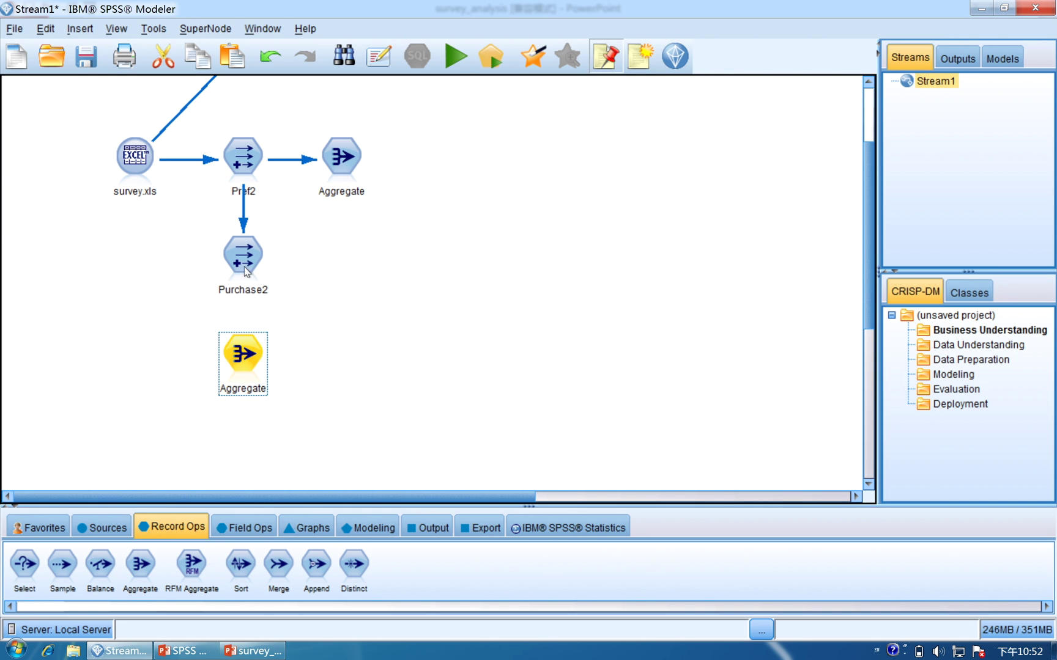
drag(245, 267, 243, 357)
- Set Pref2 and Purchase2 as the key fields of the Aggregate node below Purchase2
double_click(243, 355)
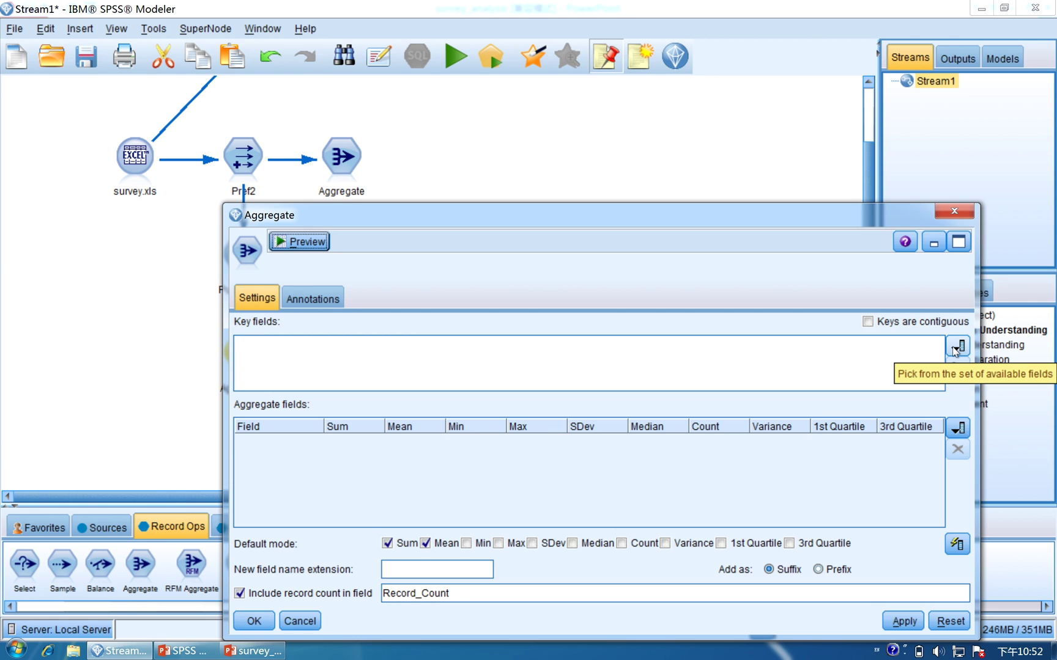
click(956, 347)
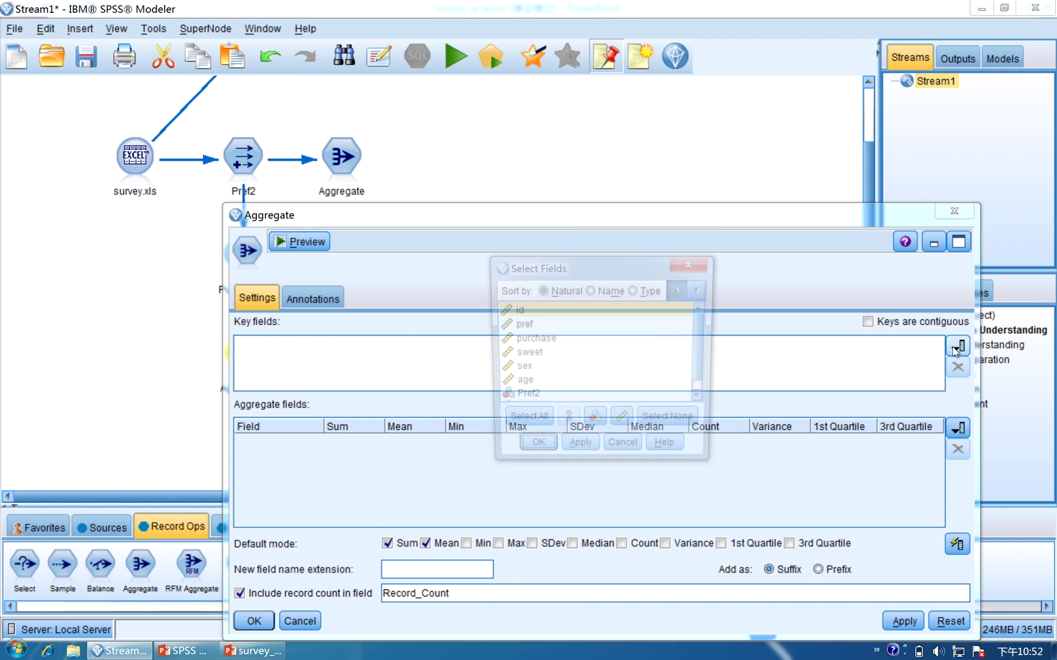
click(525, 398)
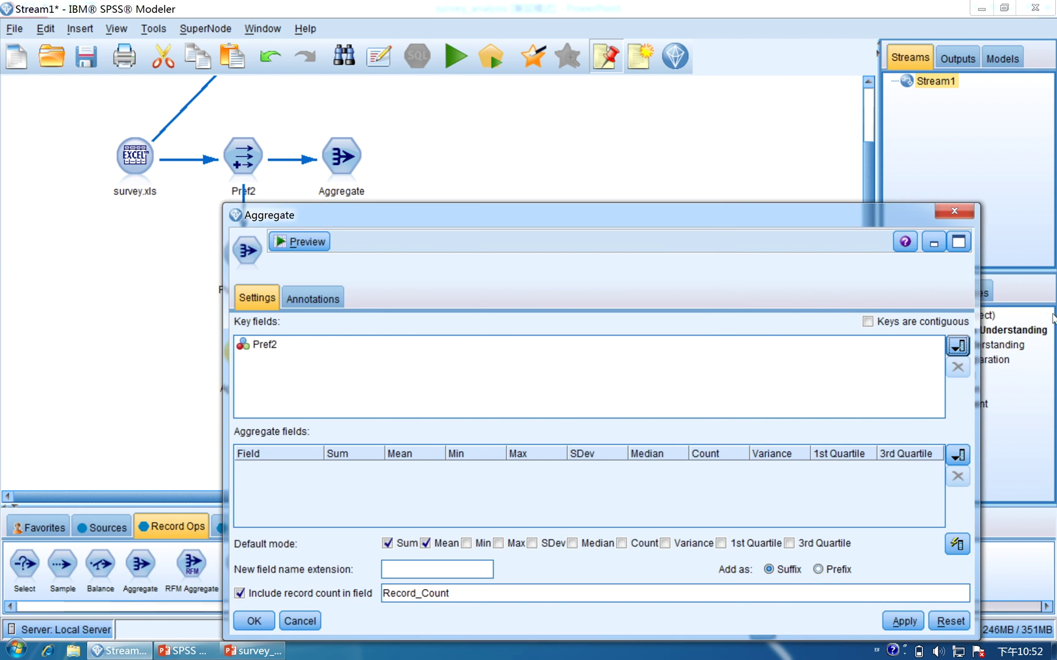
click(957, 347)
scroll(702, 376, down, 2)
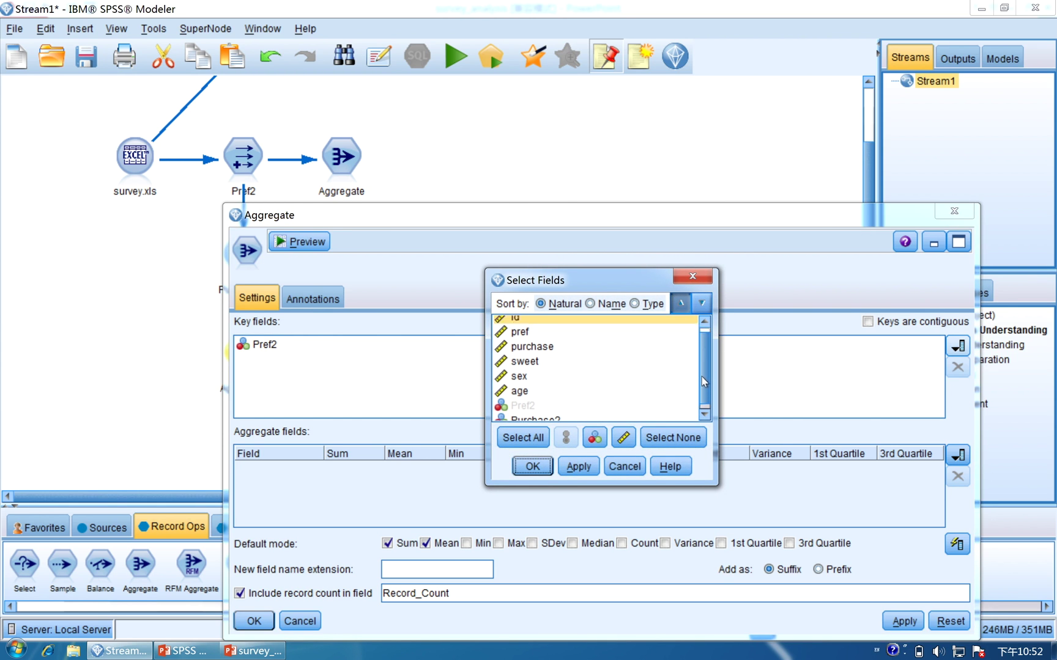
double_click(532, 411)
drag(548, 218, 505, 151)
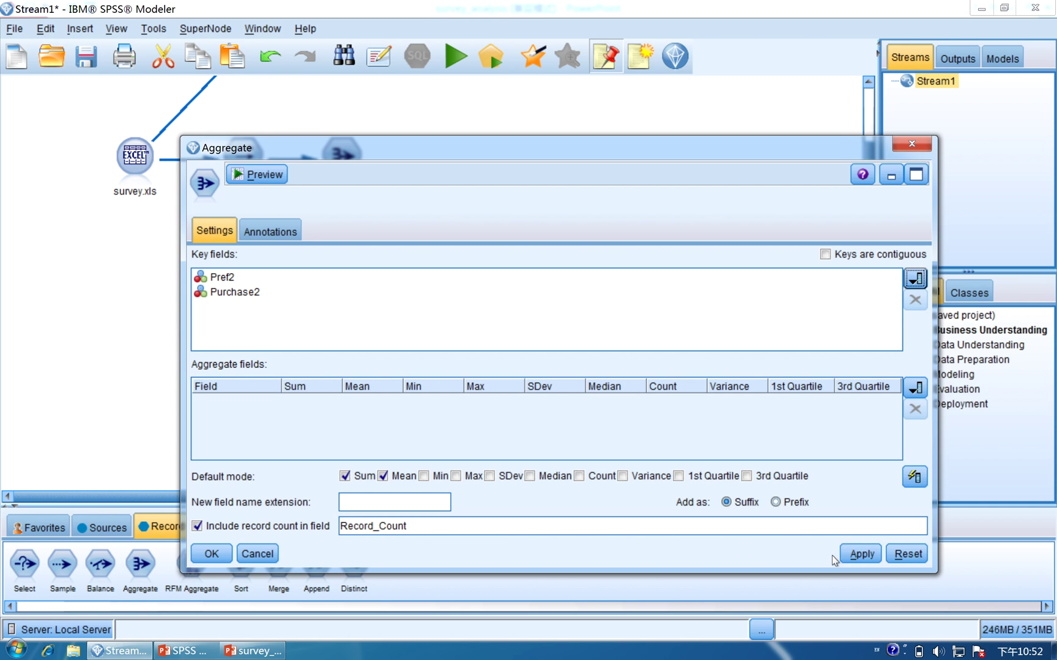
- Preview the record counts by Pref2 and Purchase2, accept the Aggregate settings, and check the Cross Tabulation slide in PowerPoint before returning to the stream
click(247, 175)
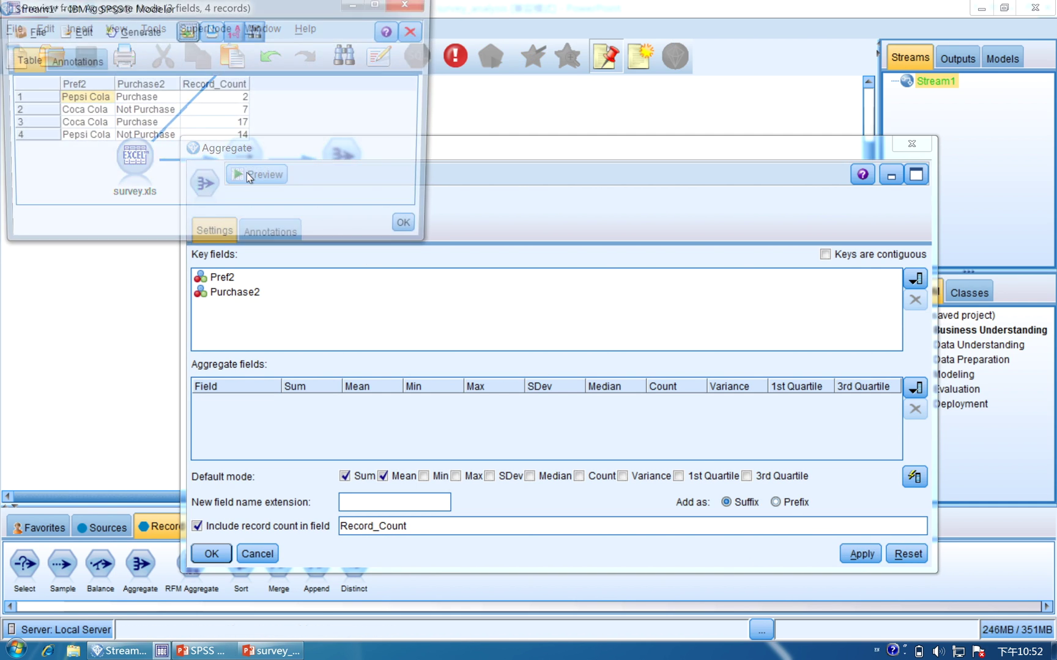
drag(260, 18, 363, 162)
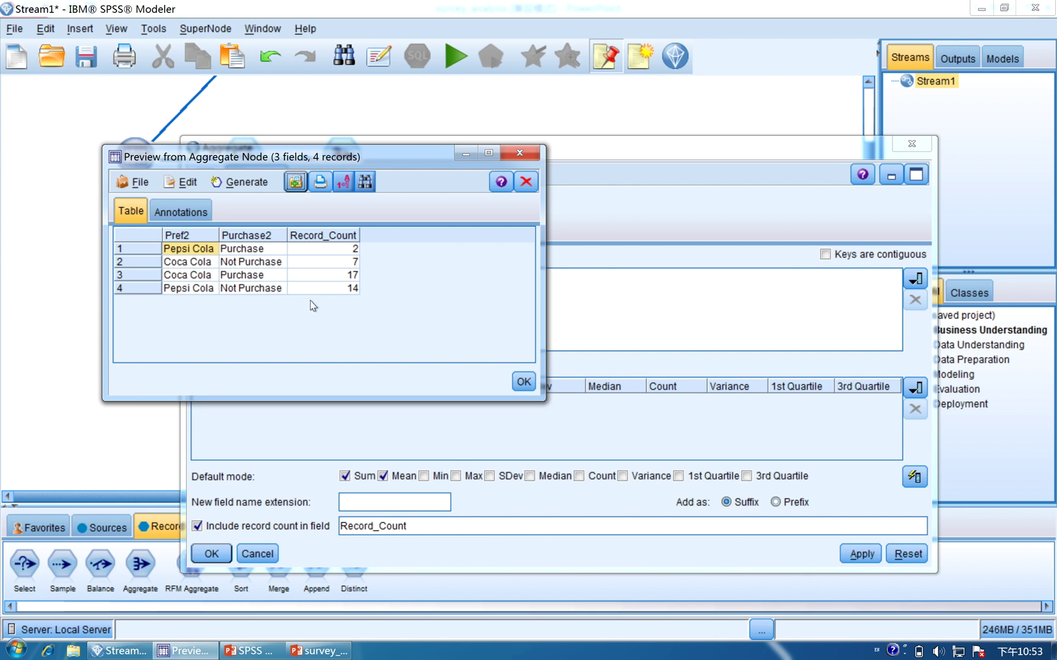
click(524, 382)
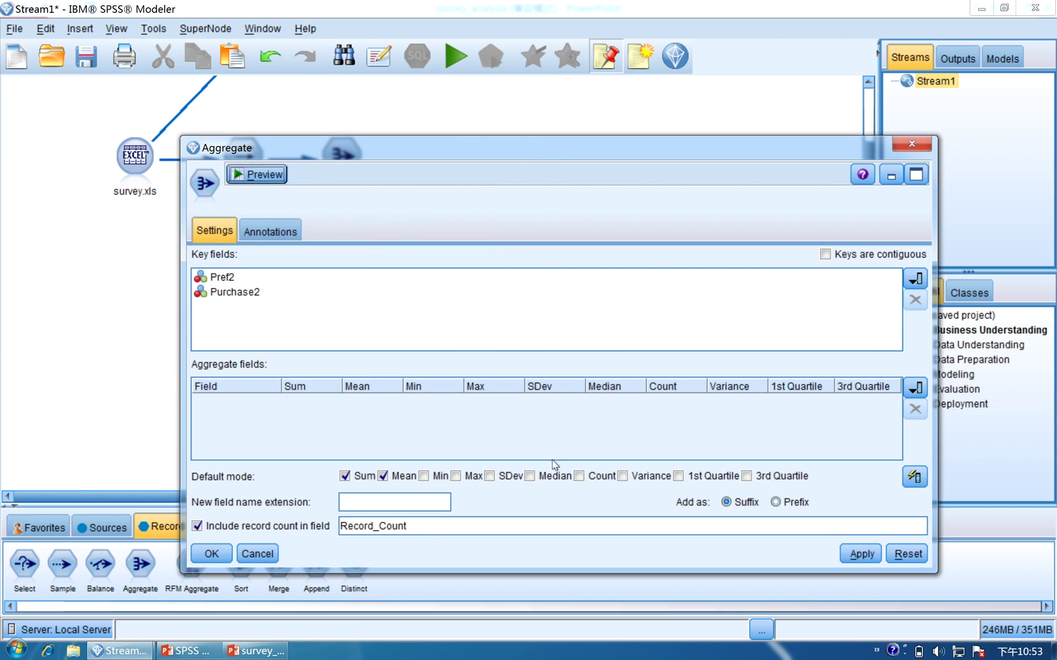
click(211, 554)
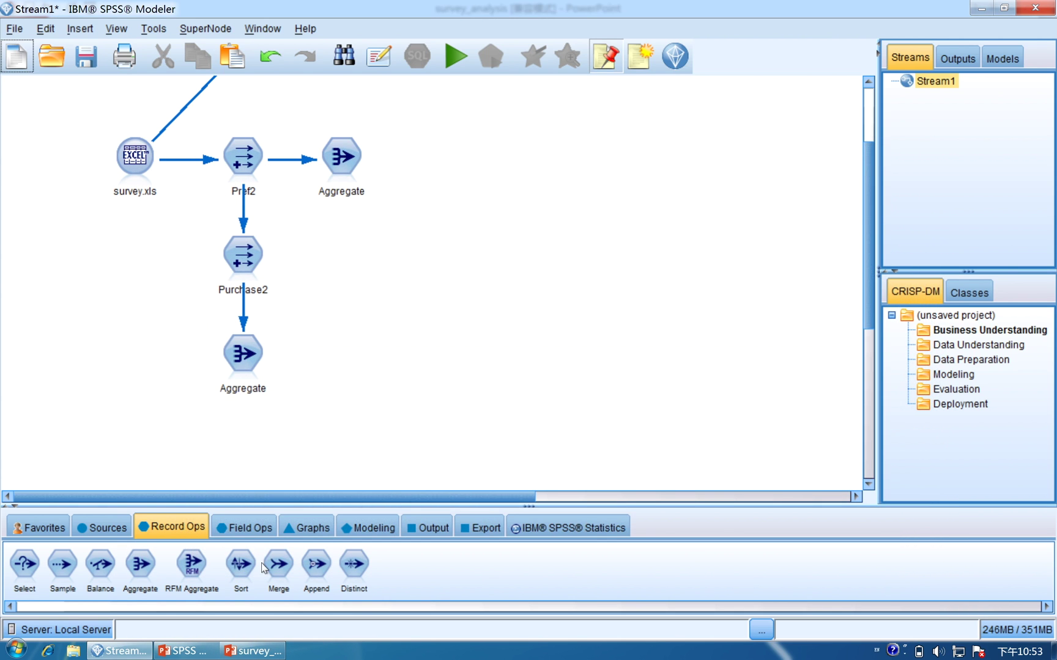
click(252, 651)
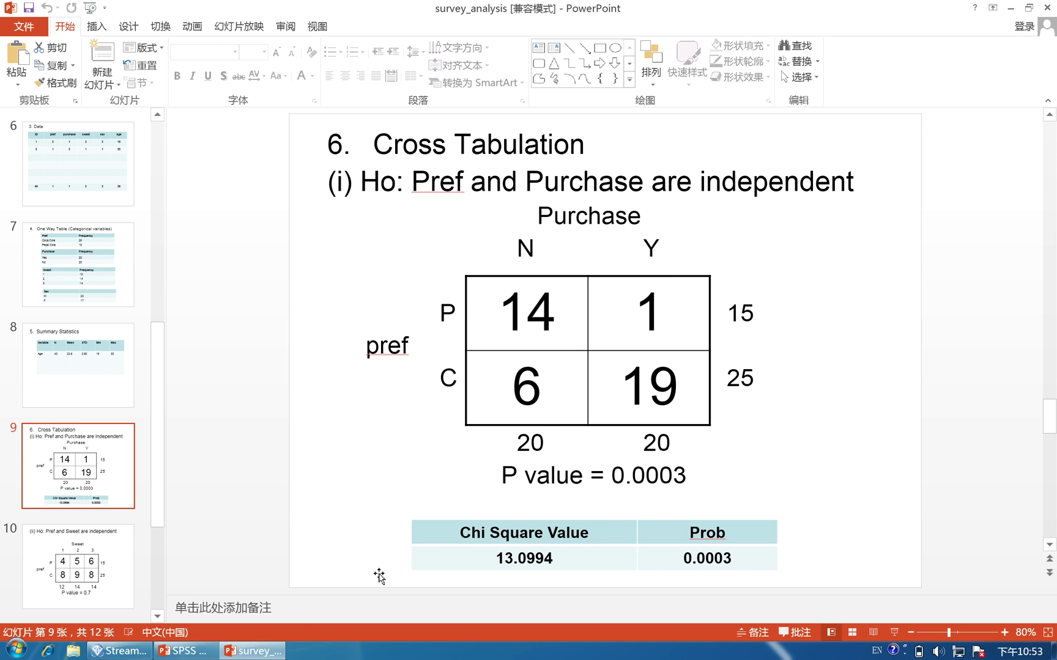
click(139, 651)
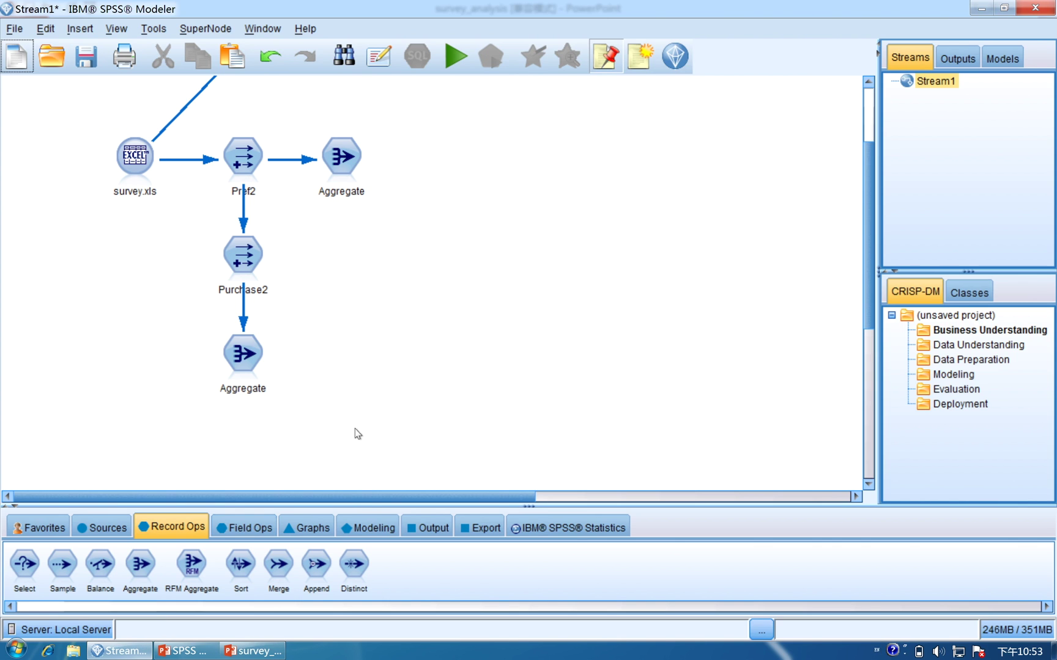
- Place a CHAID modeling node beside Purchase2 on the canvas and connect Purchase2 to it
click(374, 527)
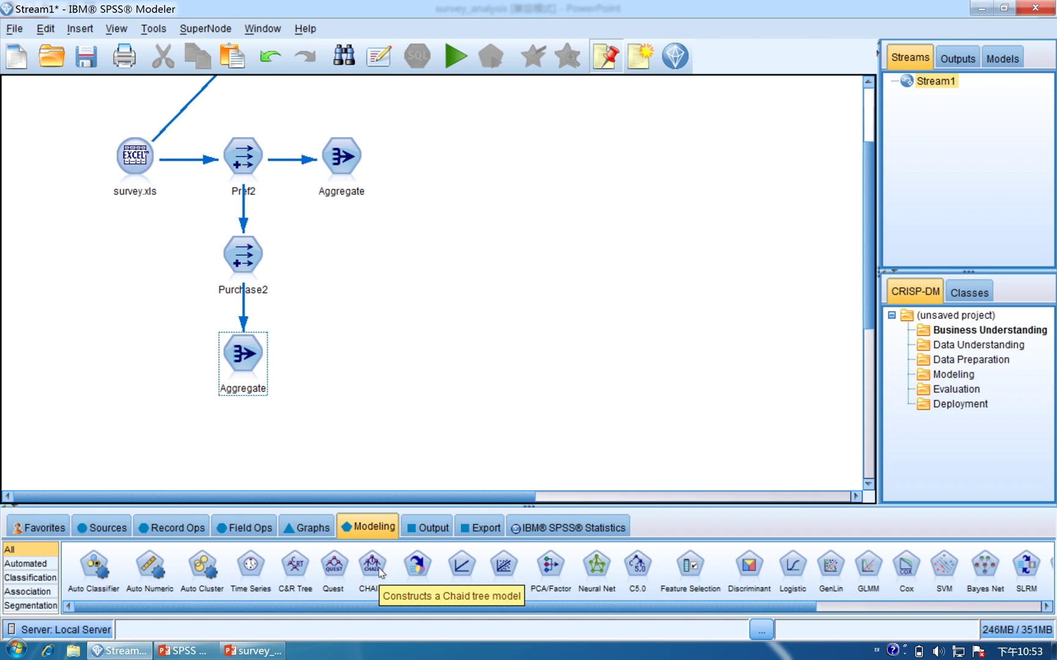
drag(378, 573, 362, 315)
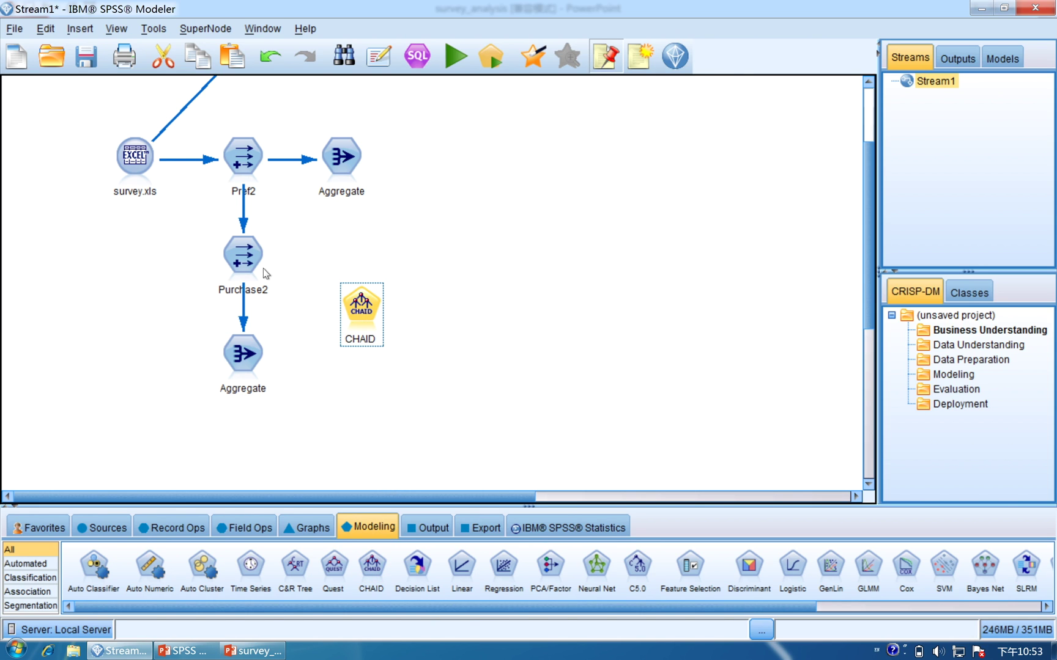
drag(248, 264, 364, 310)
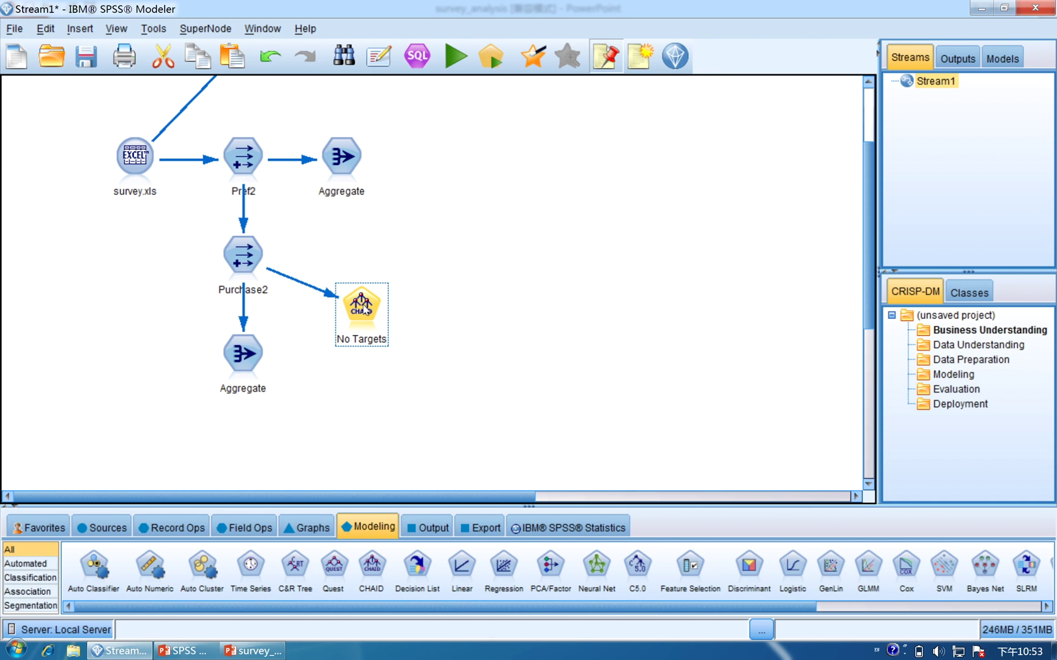
- Switch the CHAID node to custom field assignments and set Pref2 as its target
double_click(364, 309)
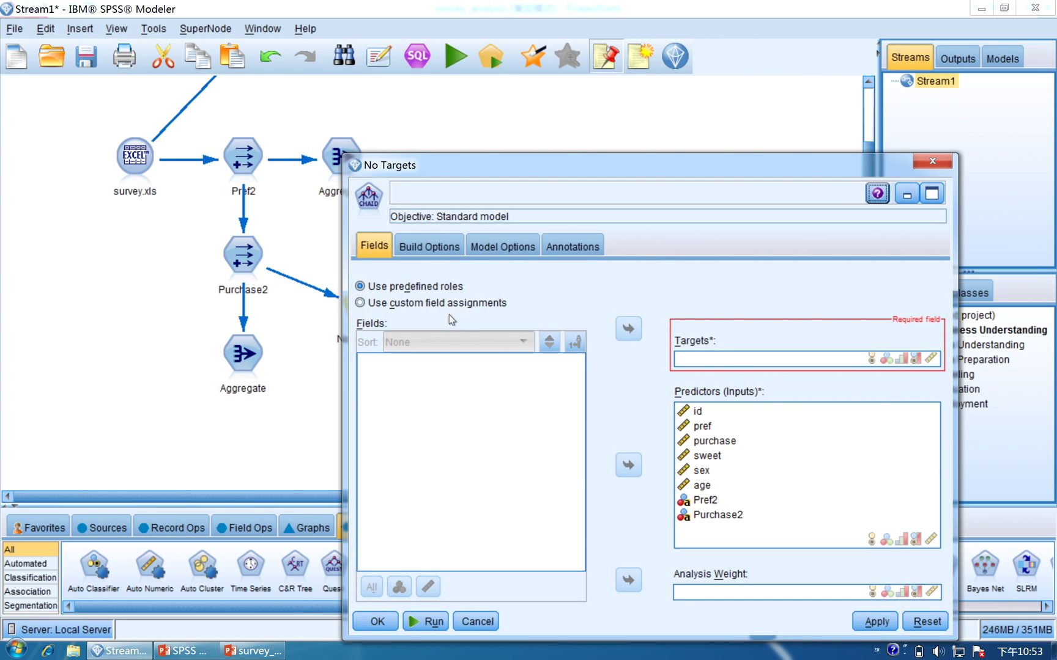
drag(475, 163, 411, 133)
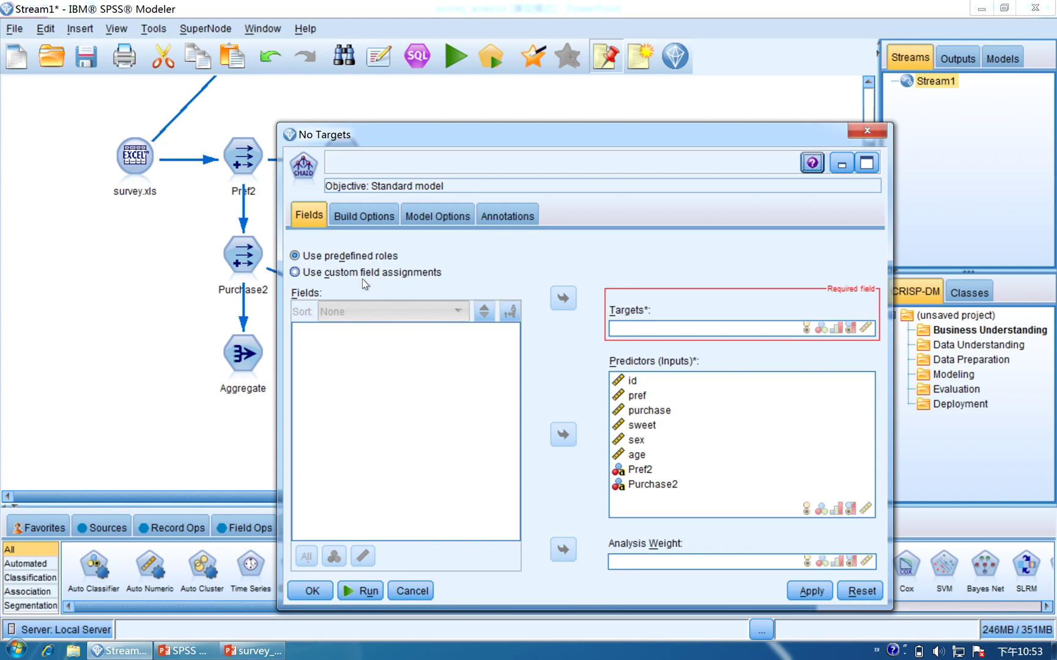
click(339, 276)
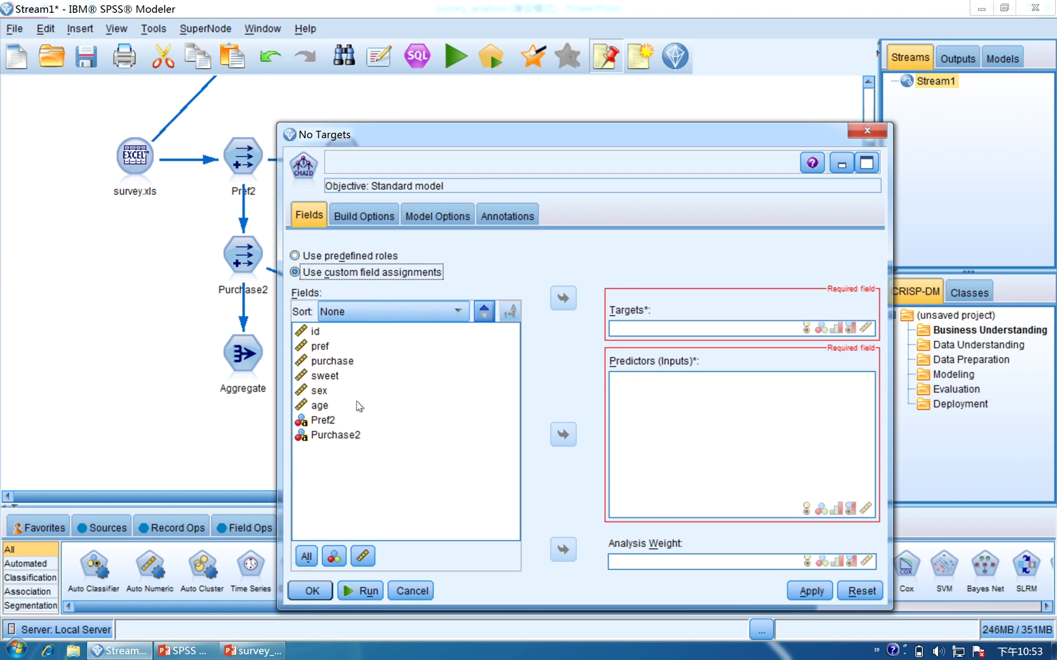
click(324, 420)
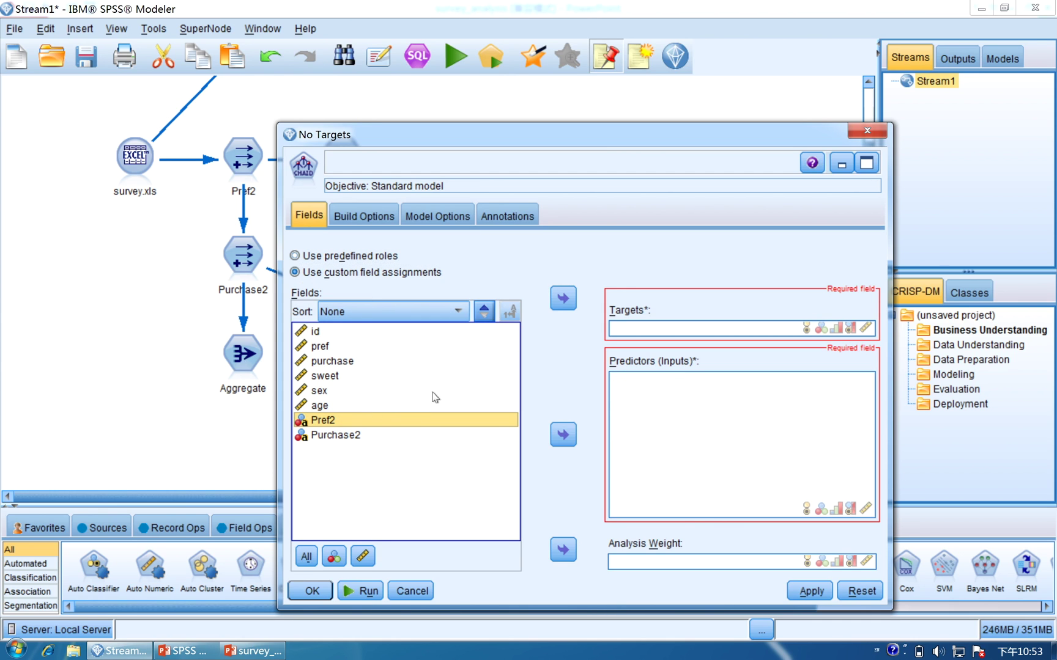
click(565, 301)
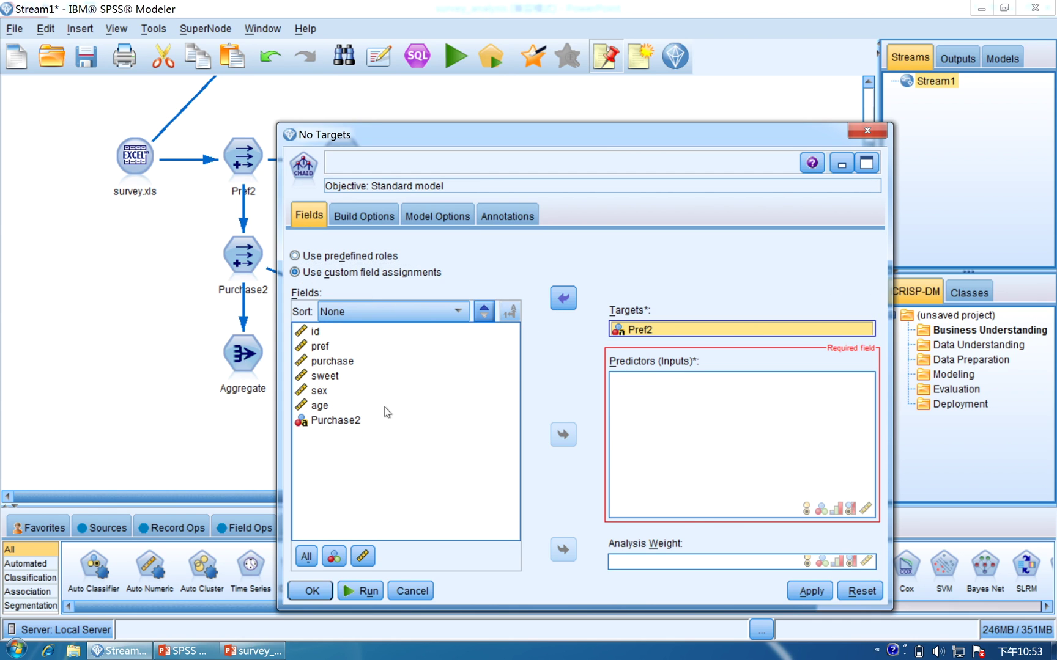
- Set Purchase2 as the CHAID node's predictor, apply the field settings, and run the model
click(357, 425)
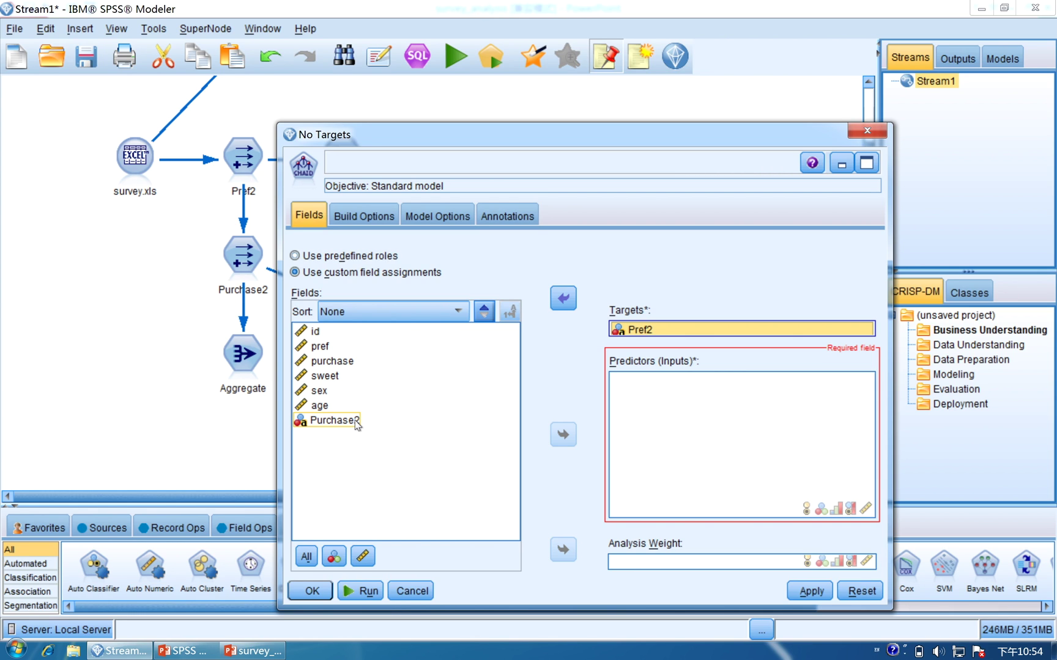
click(357, 426)
click(563, 435)
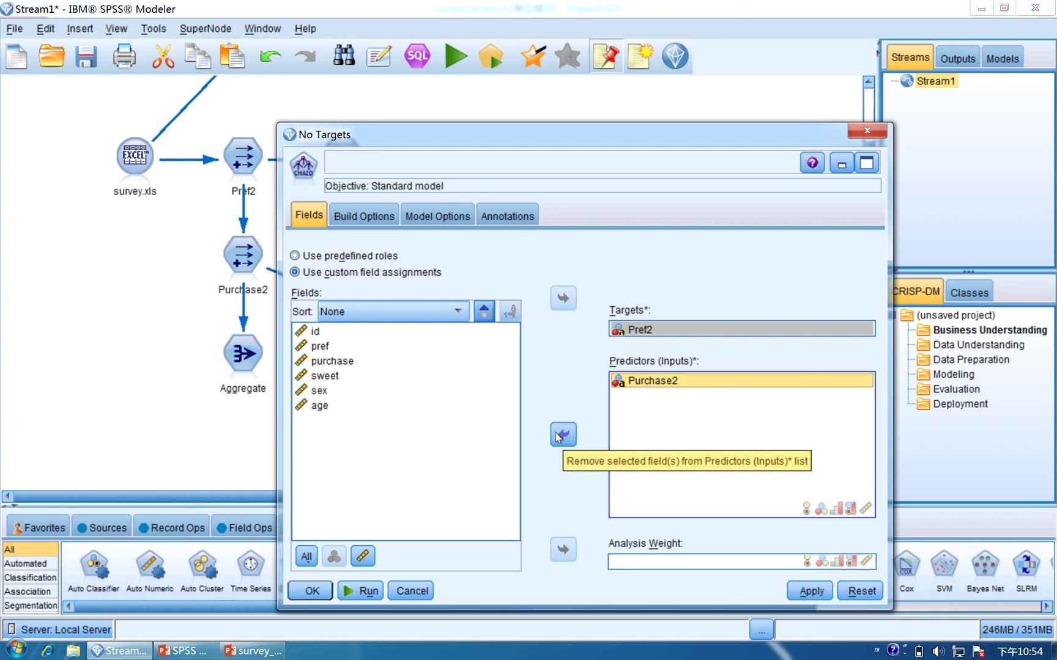
click(795, 590)
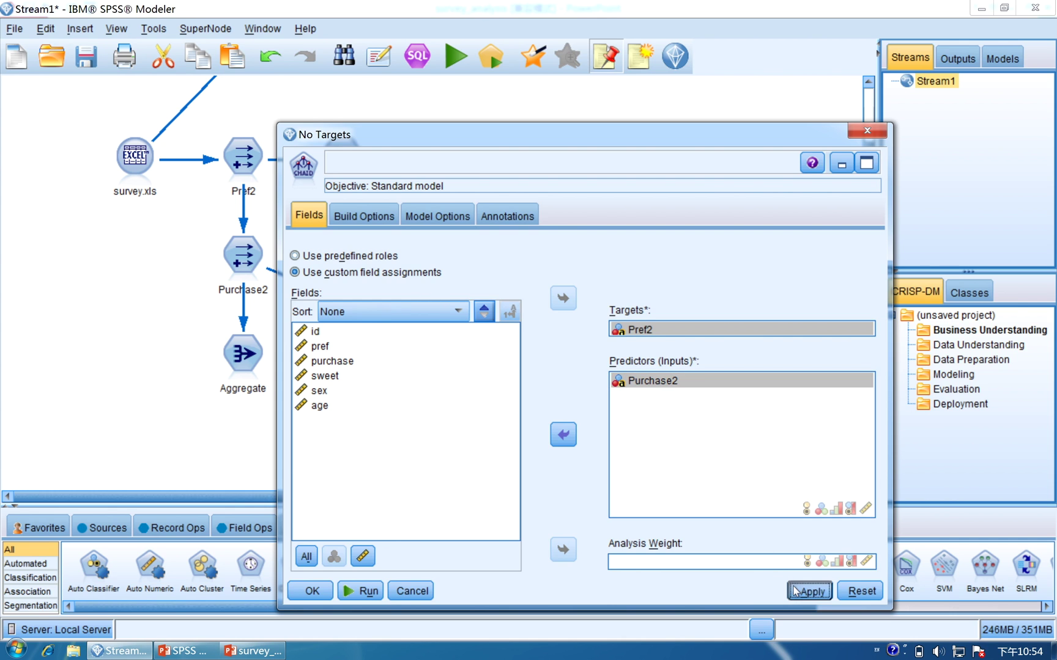
click(370, 591)
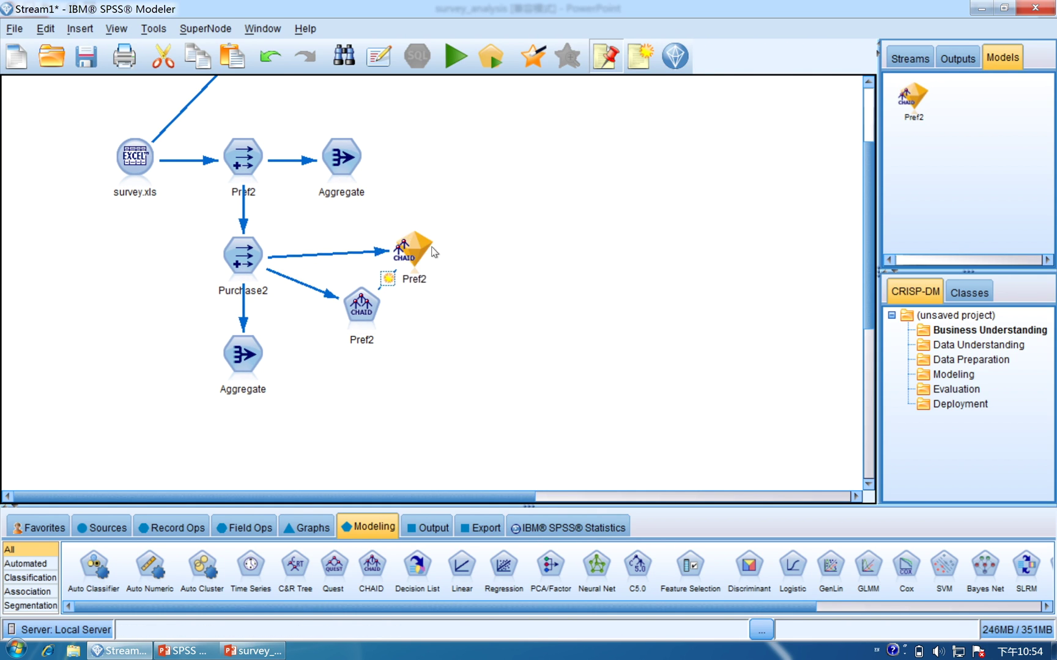
- Examine the tree diagram of the generated Pref2 CHAID model and compare its chi-square result with the Cross Tabulation slide in PowerPoint
click(436, 263)
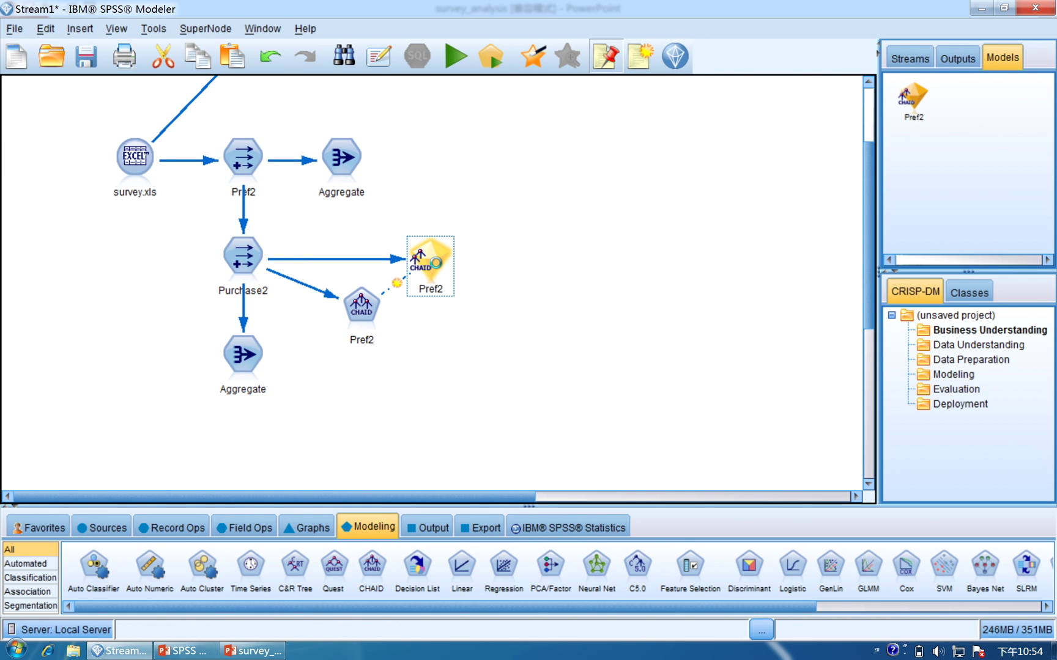
double_click(436, 263)
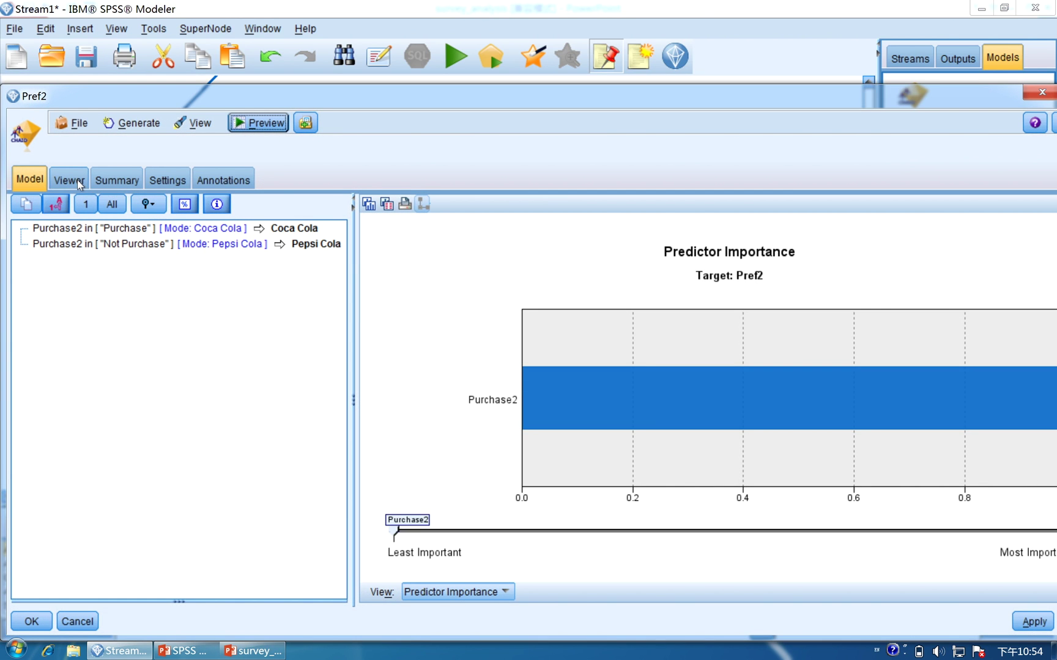
click(77, 180)
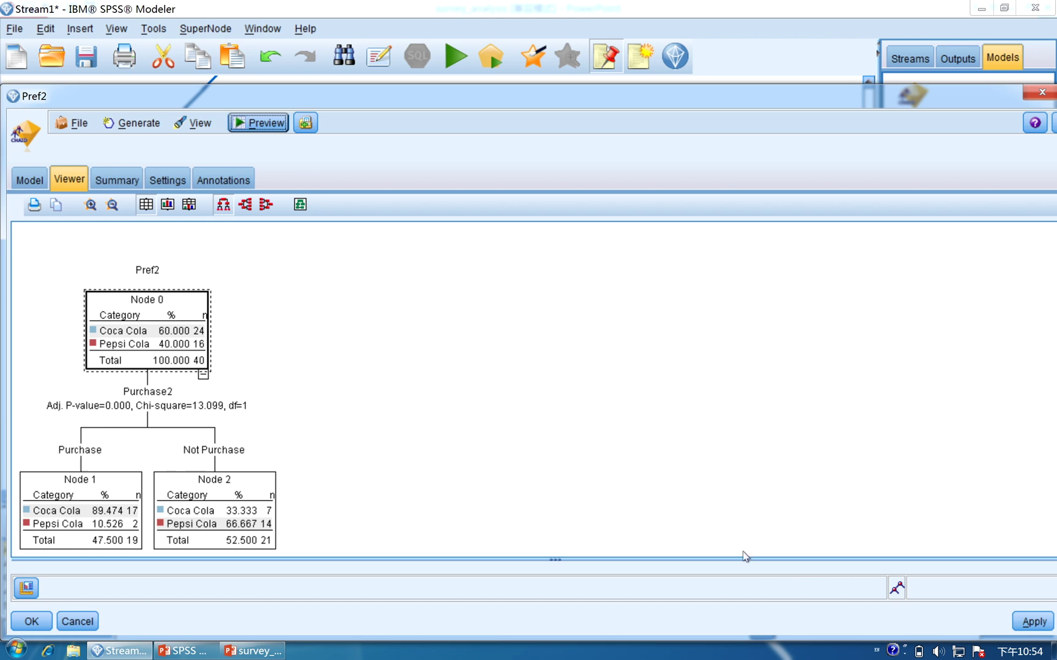
double_click(603, 99)
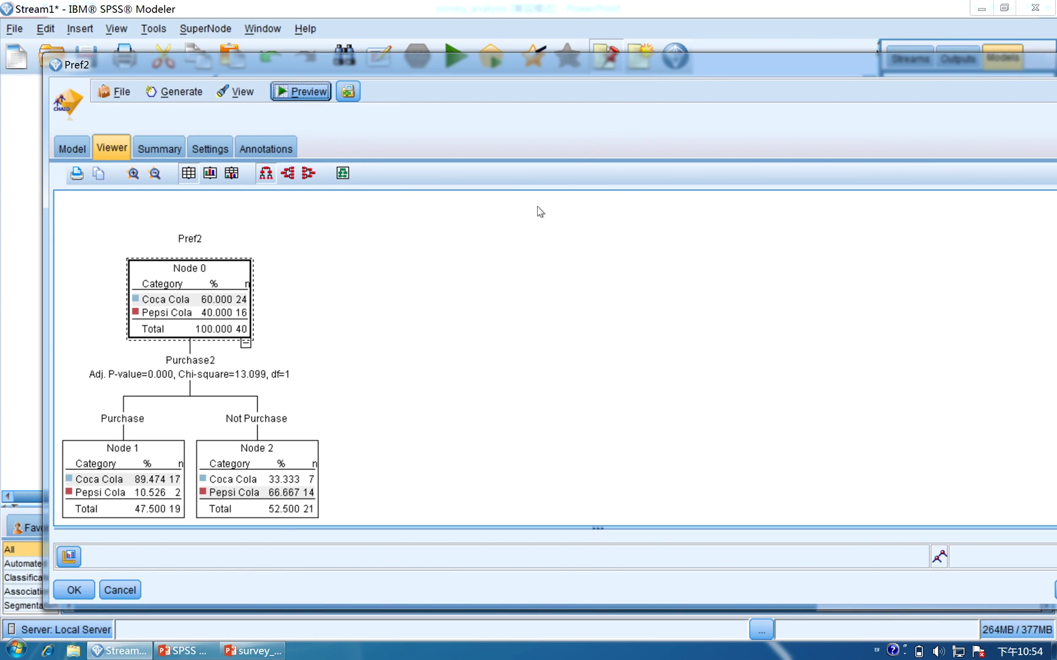
click(268, 647)
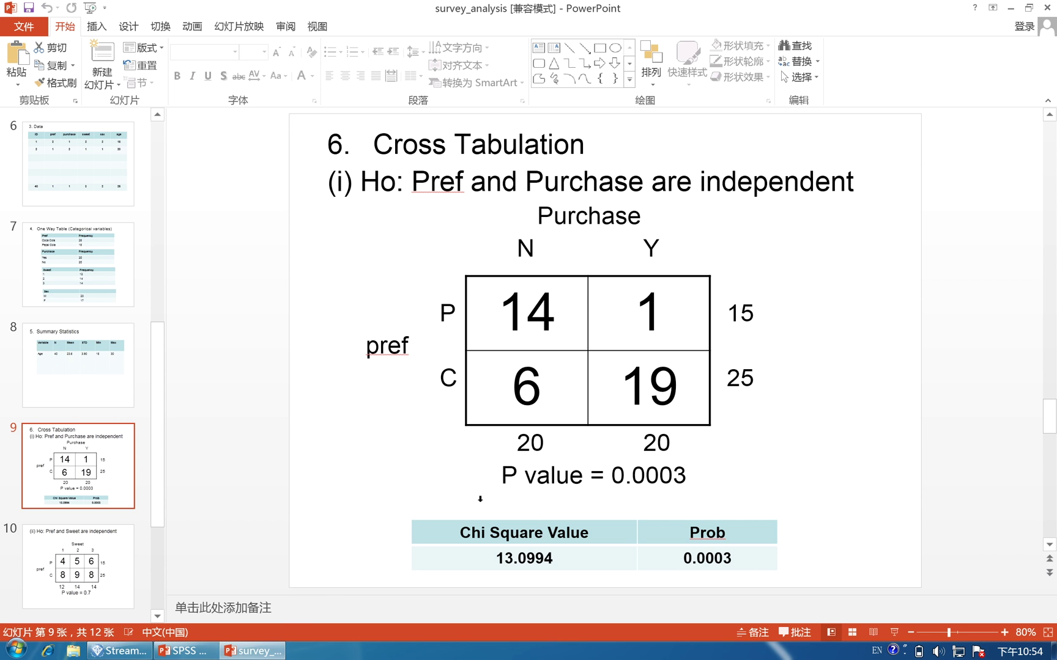